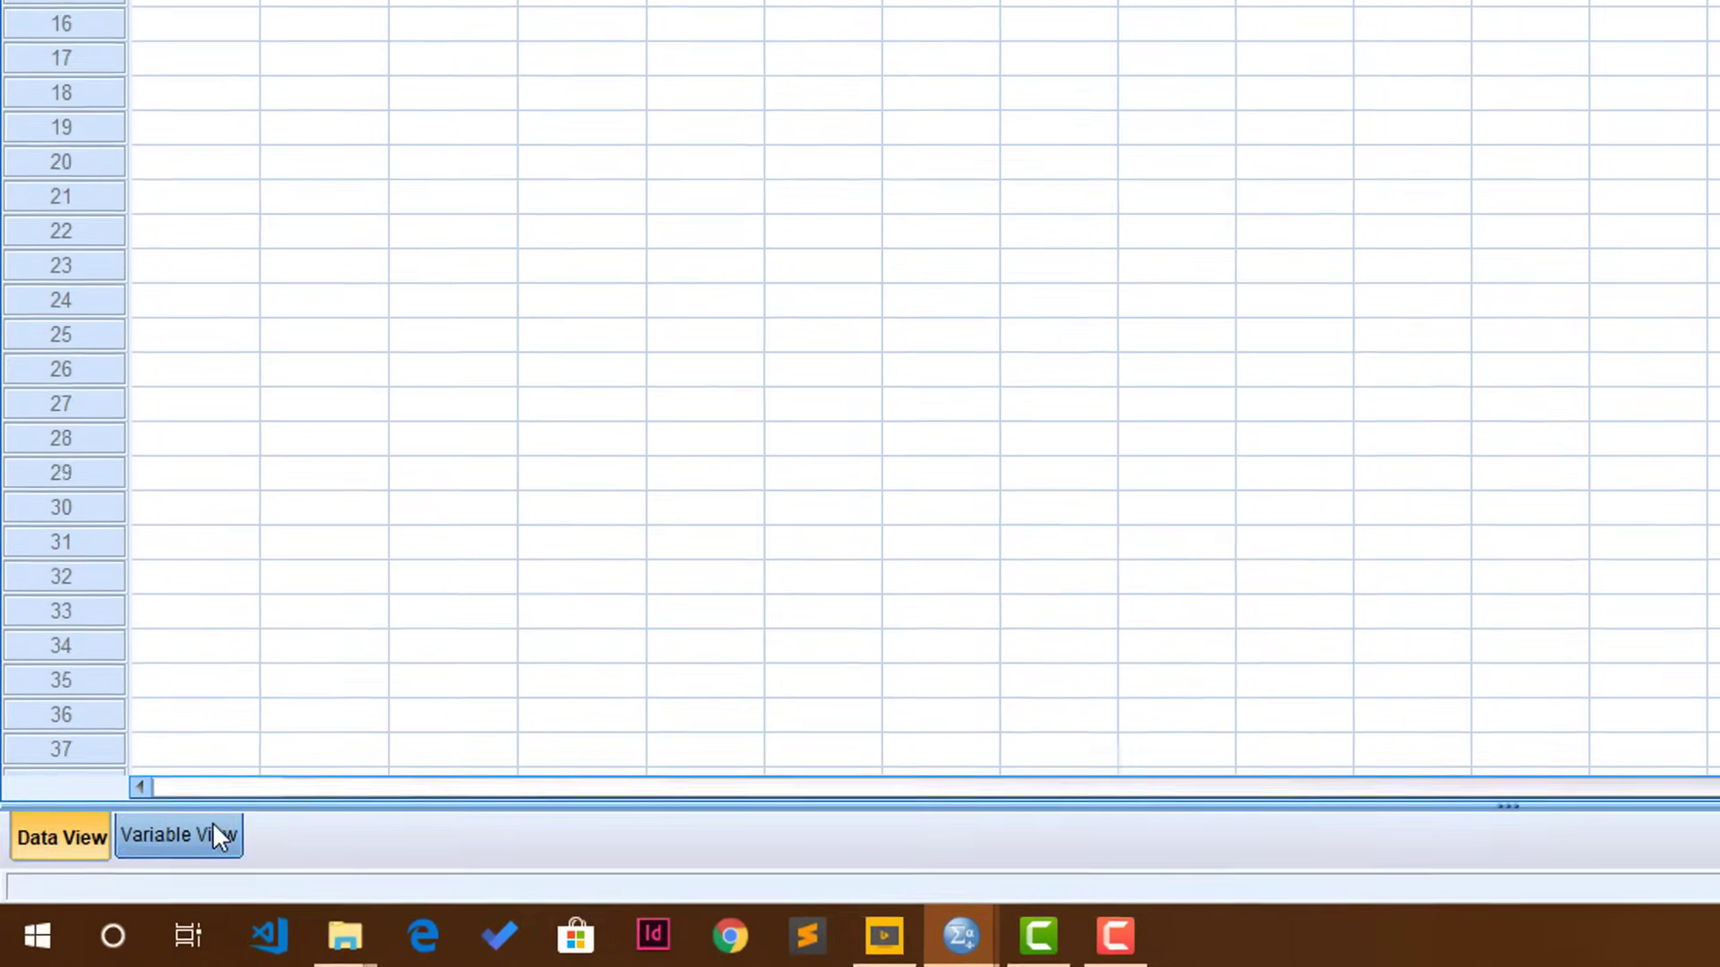
- In Variable View, create the first variable InterviewID and keep its type Numeric
left_click(113, 883)
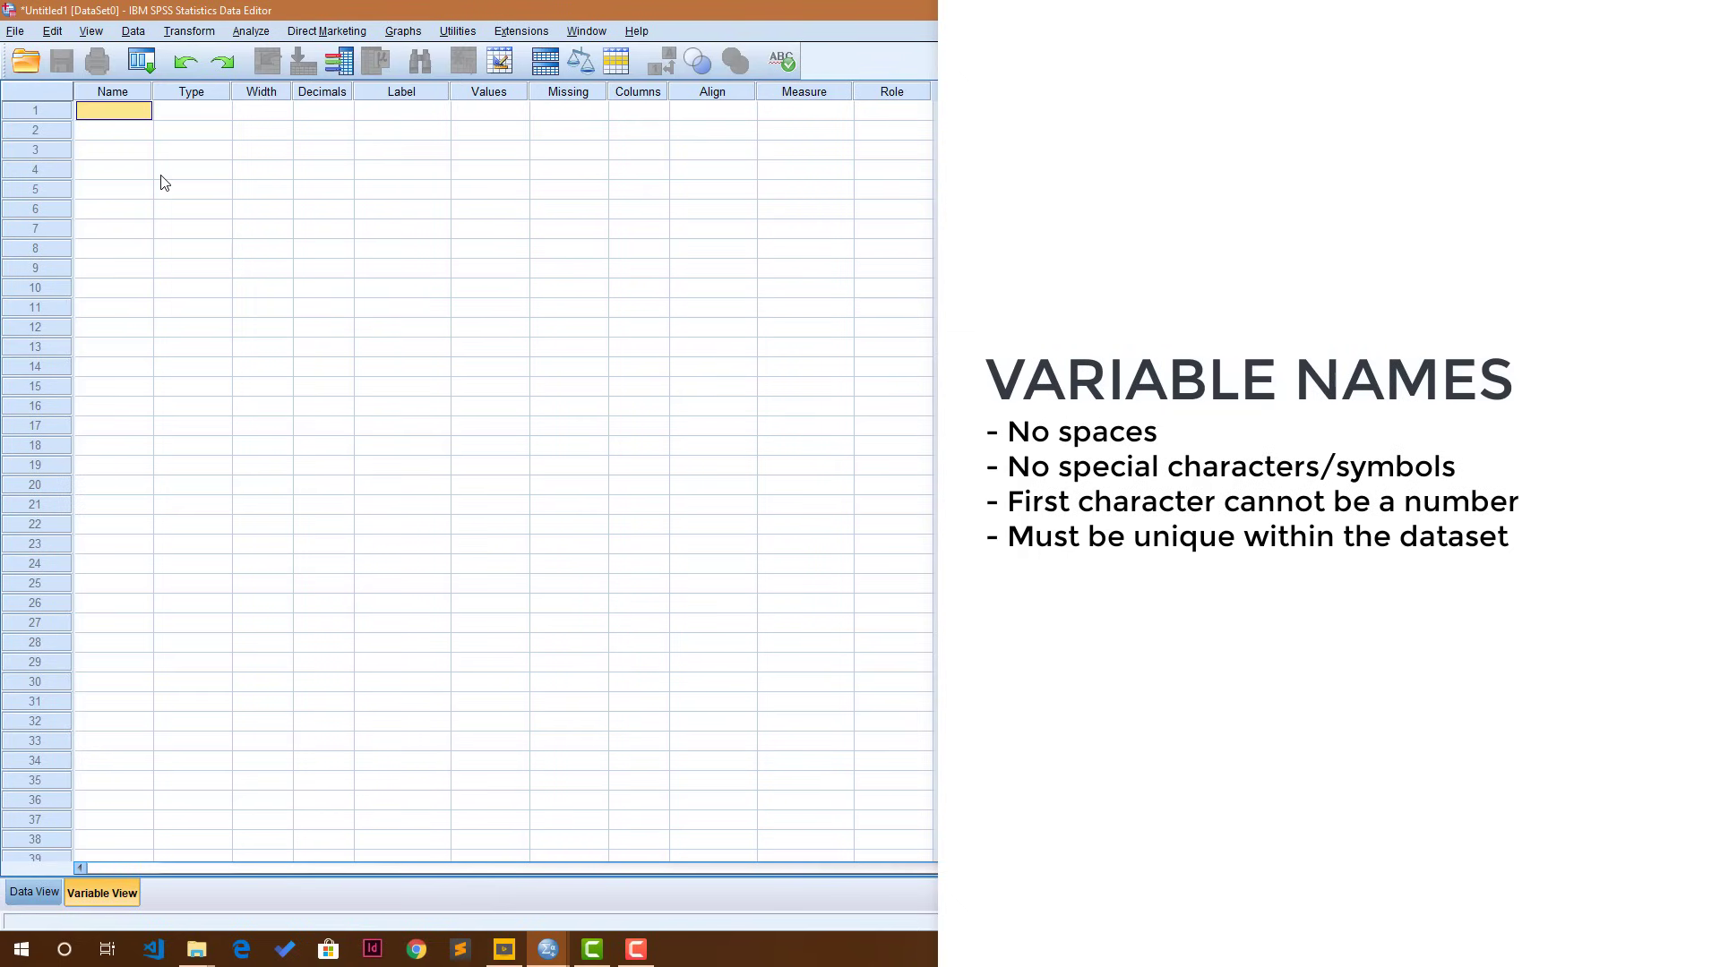
type("Inte")
type("rvi")
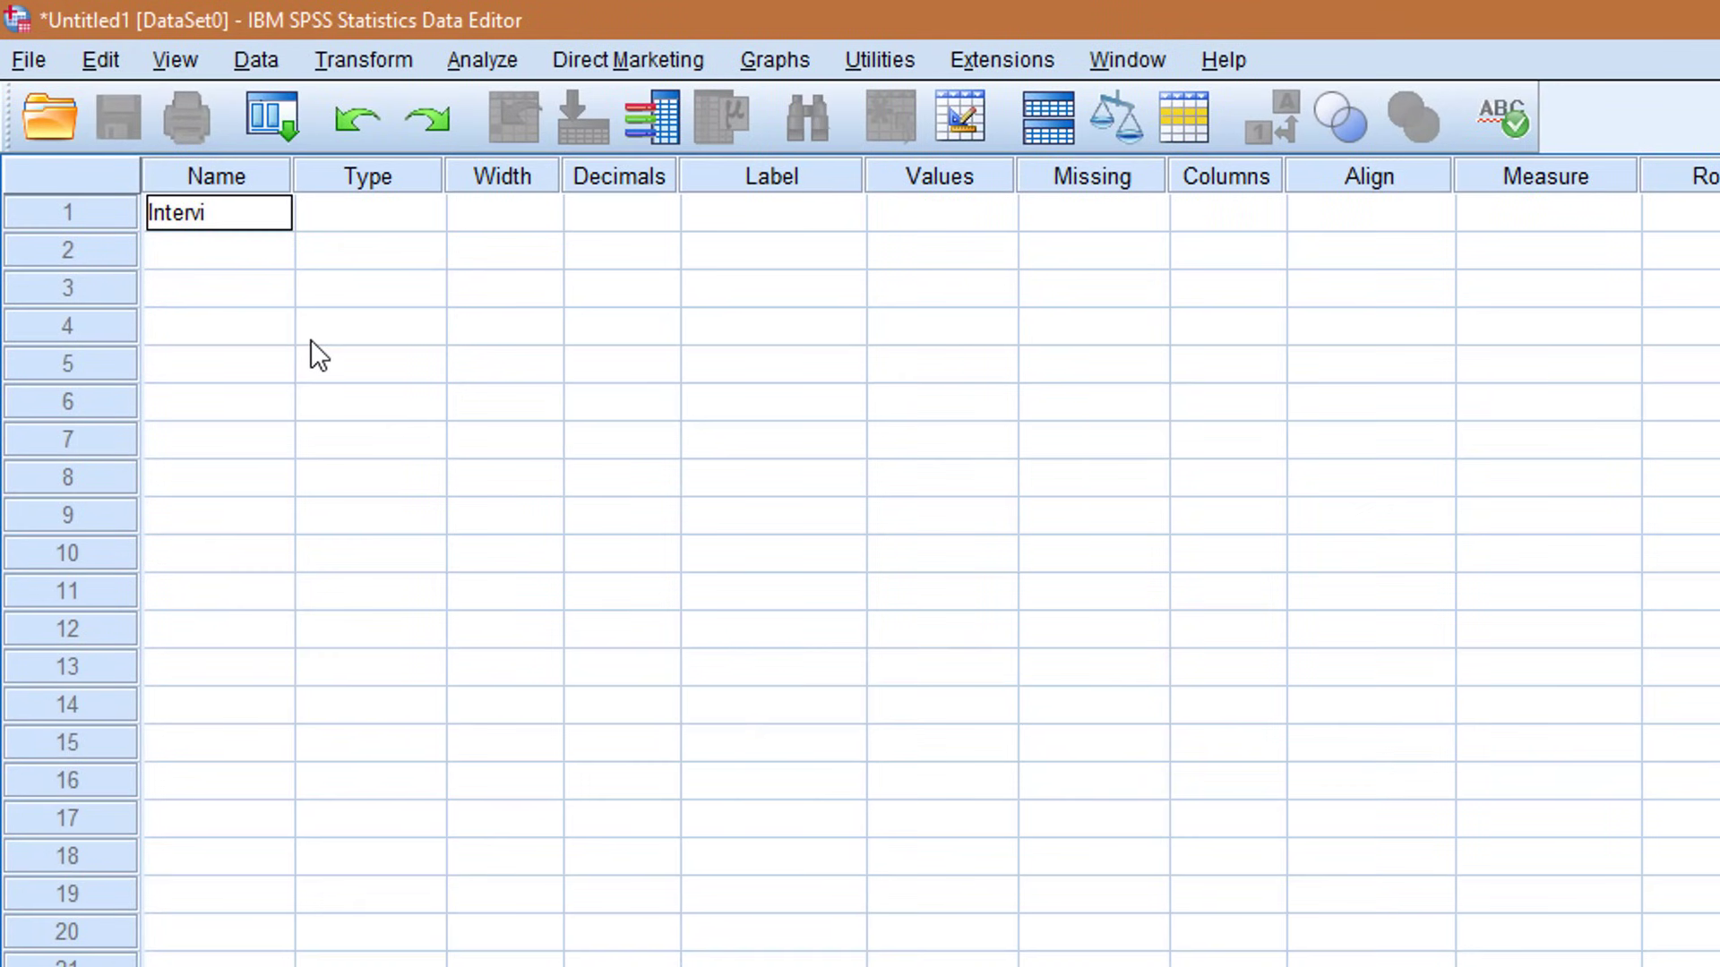
type("ewID")
key("Tab")
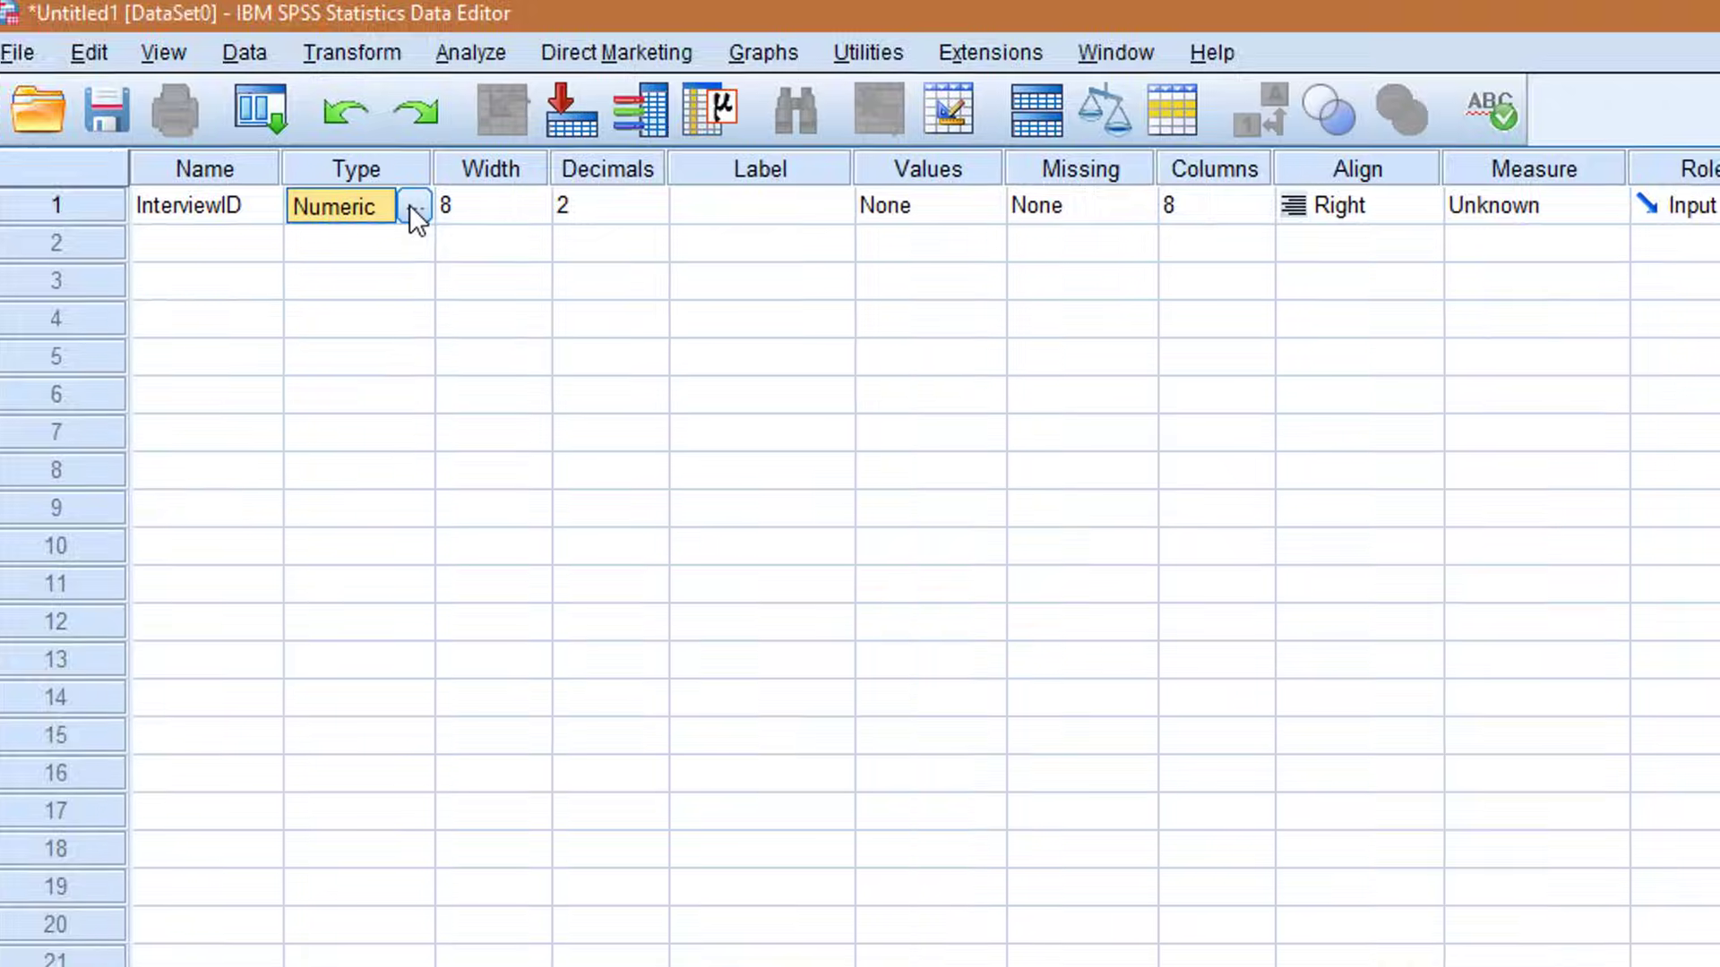
left_click(425, 215)
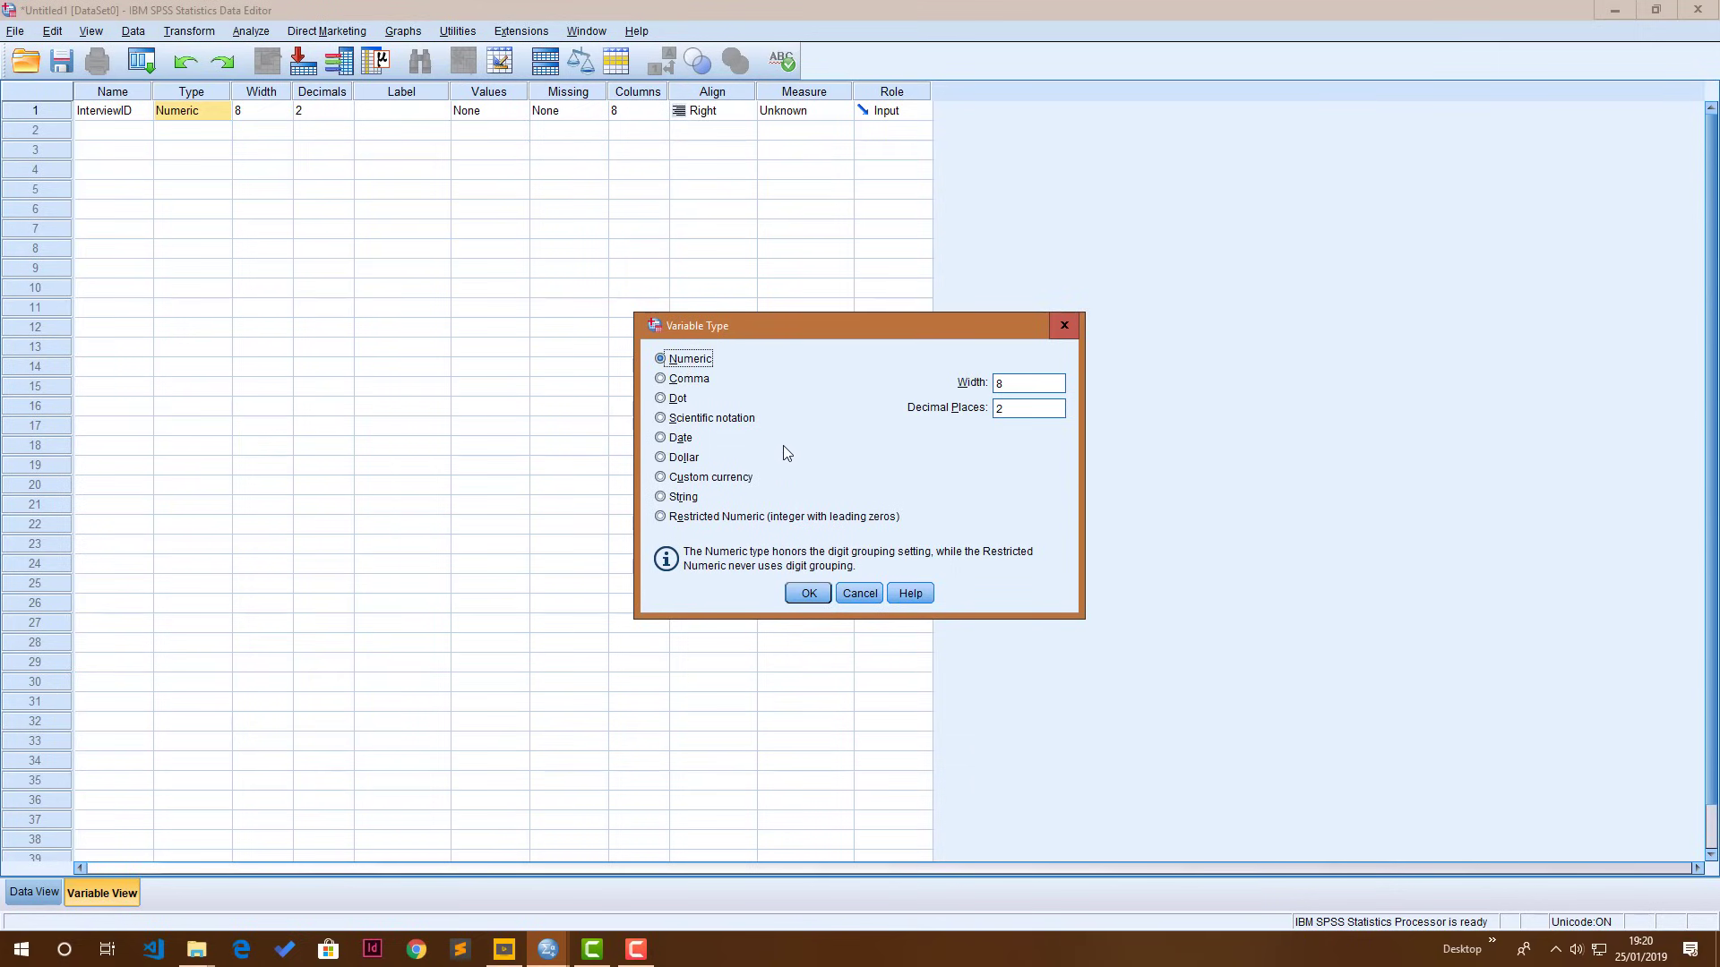
left_click(807, 596)
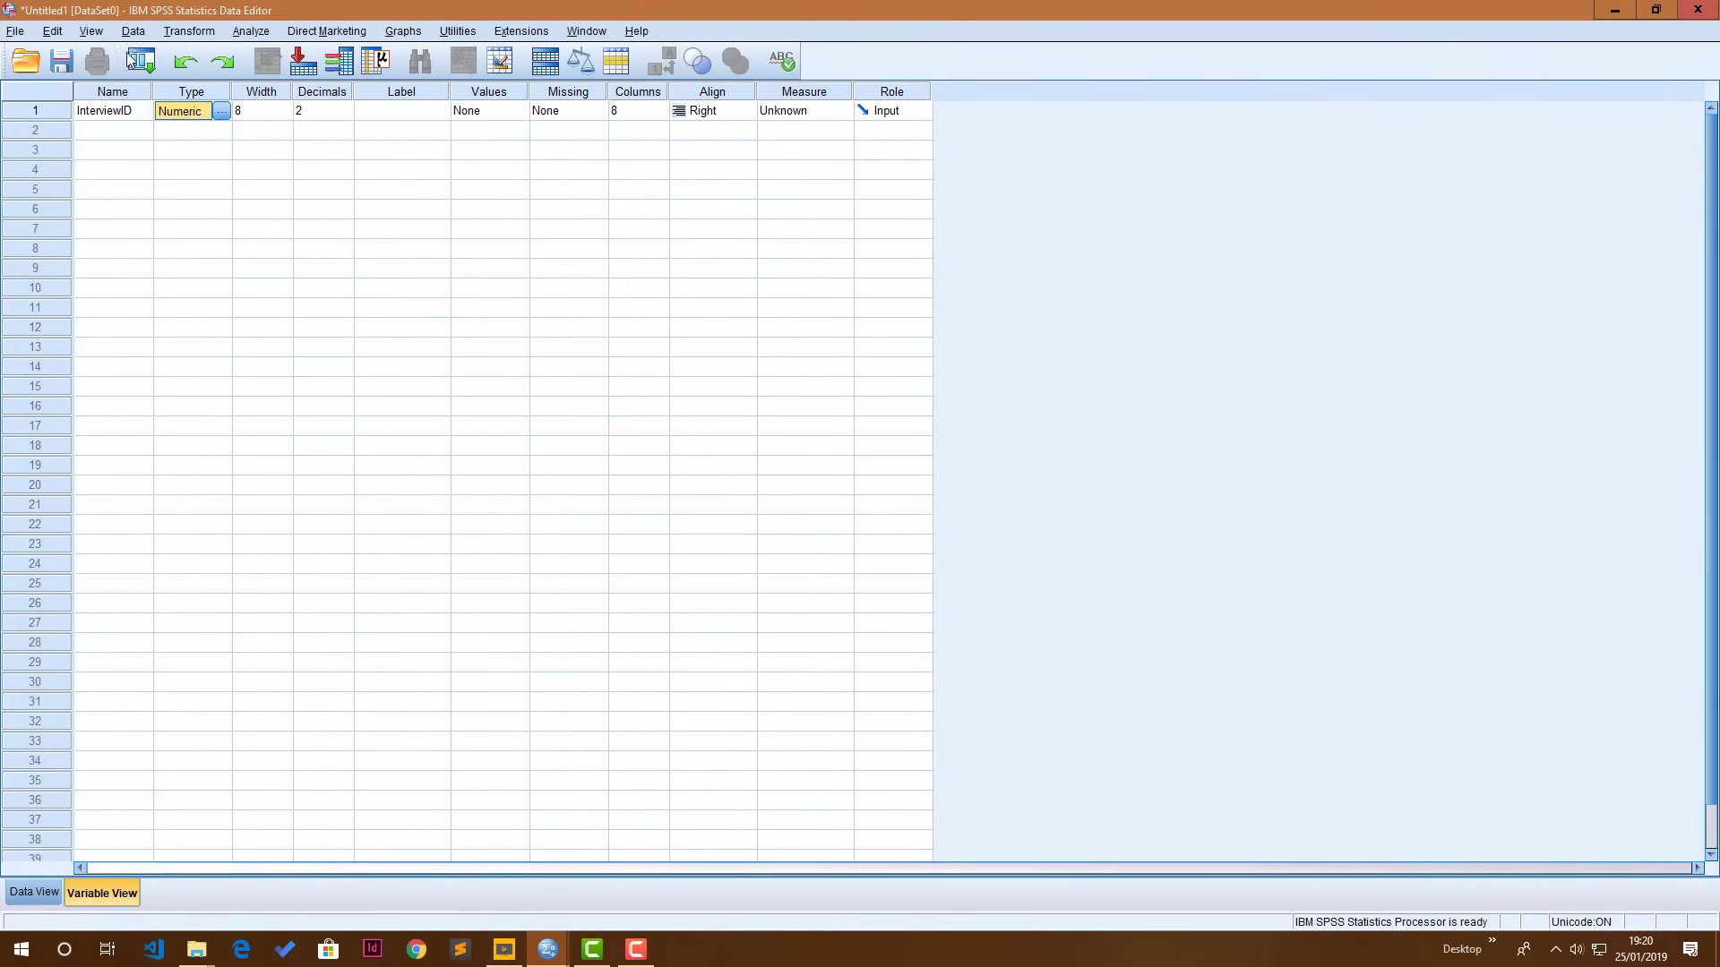
- Give InterviewID 0 decimals and the label 'Interview ID', keeping width 8
left_click(251, 111)
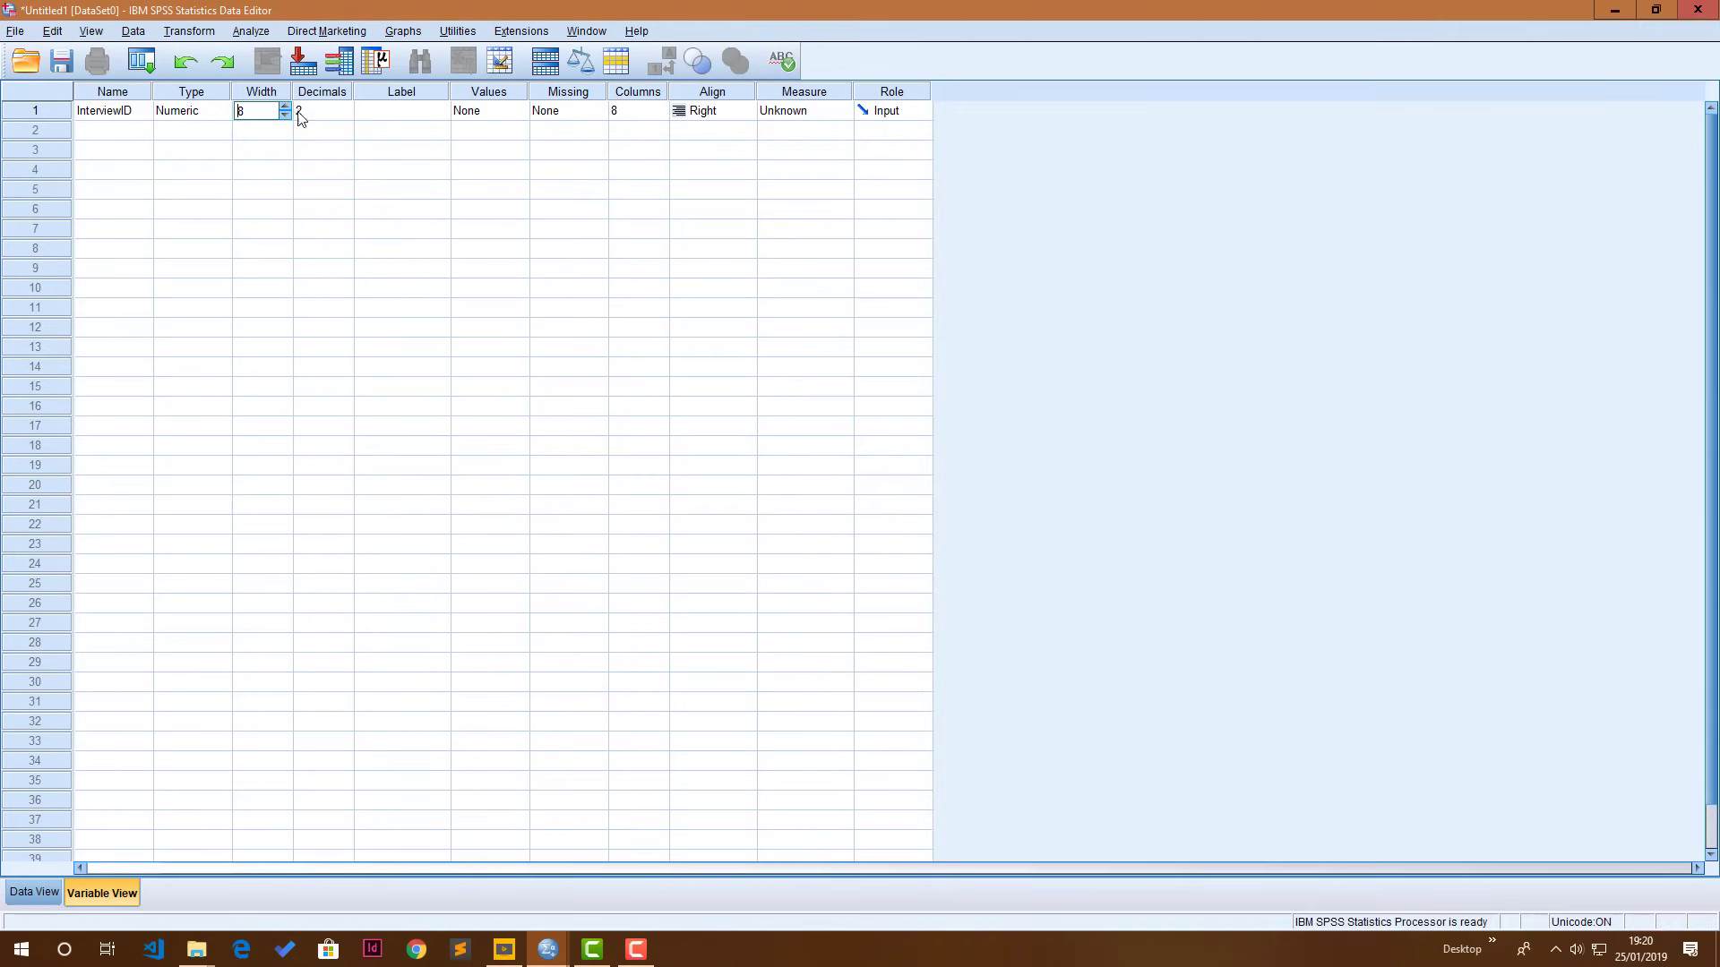
left_click(324, 115)
left_click(323, 118)
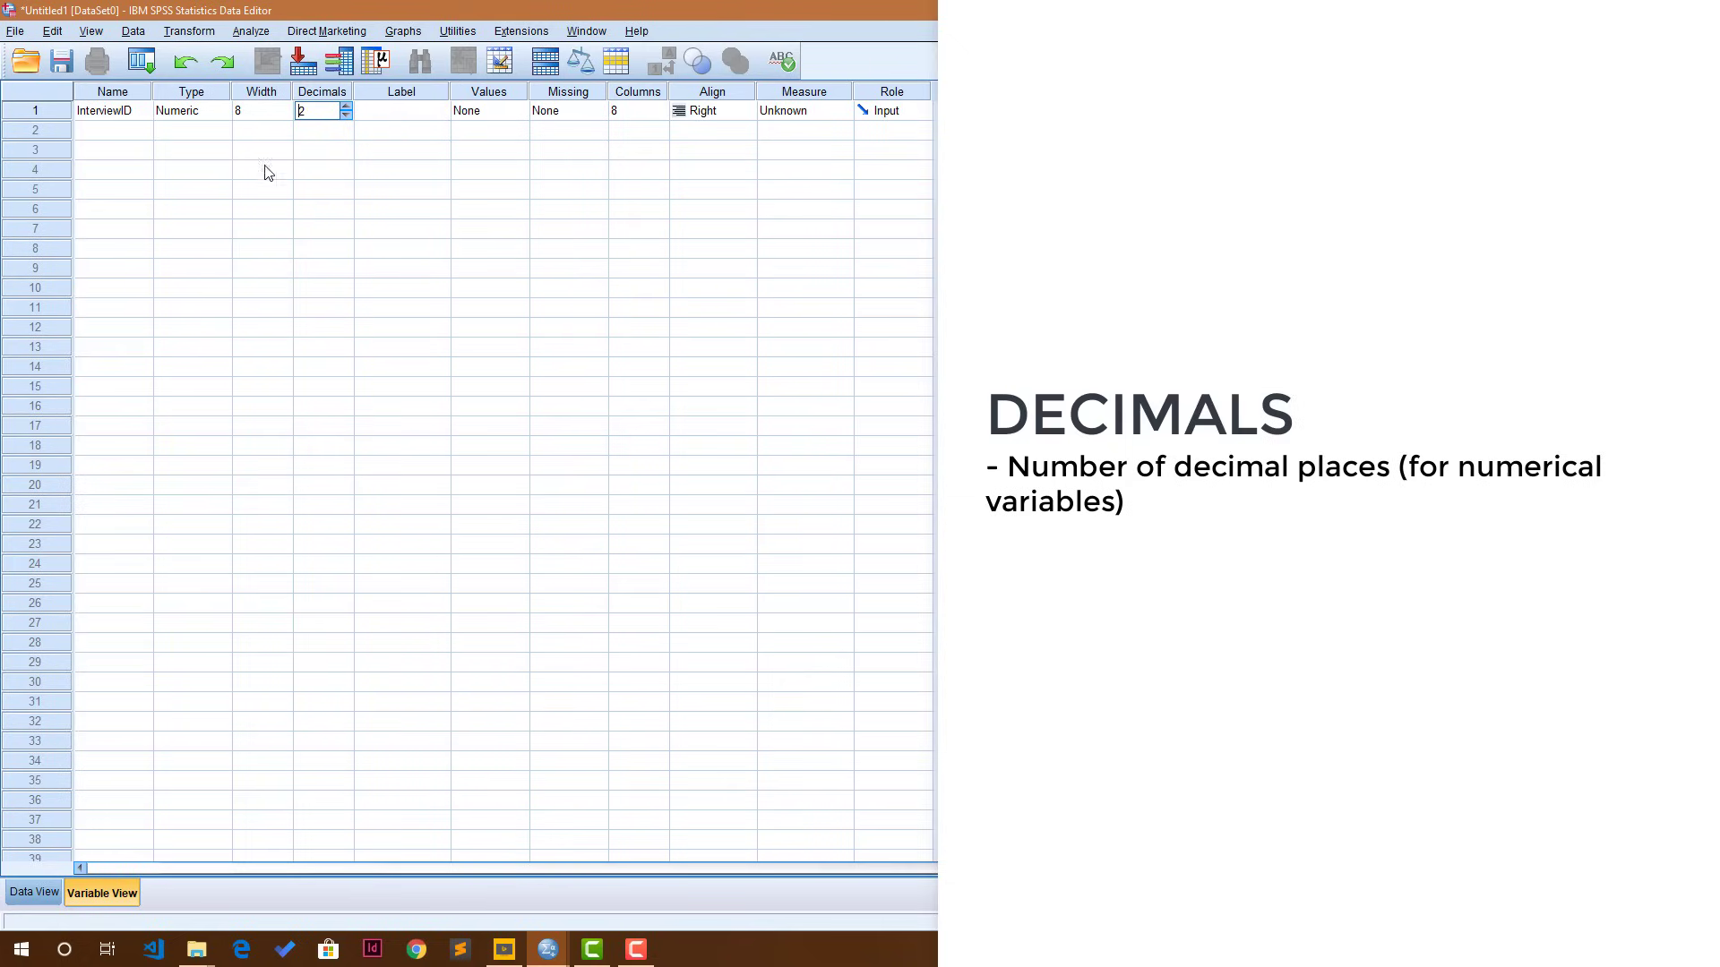
left_click(346, 116)
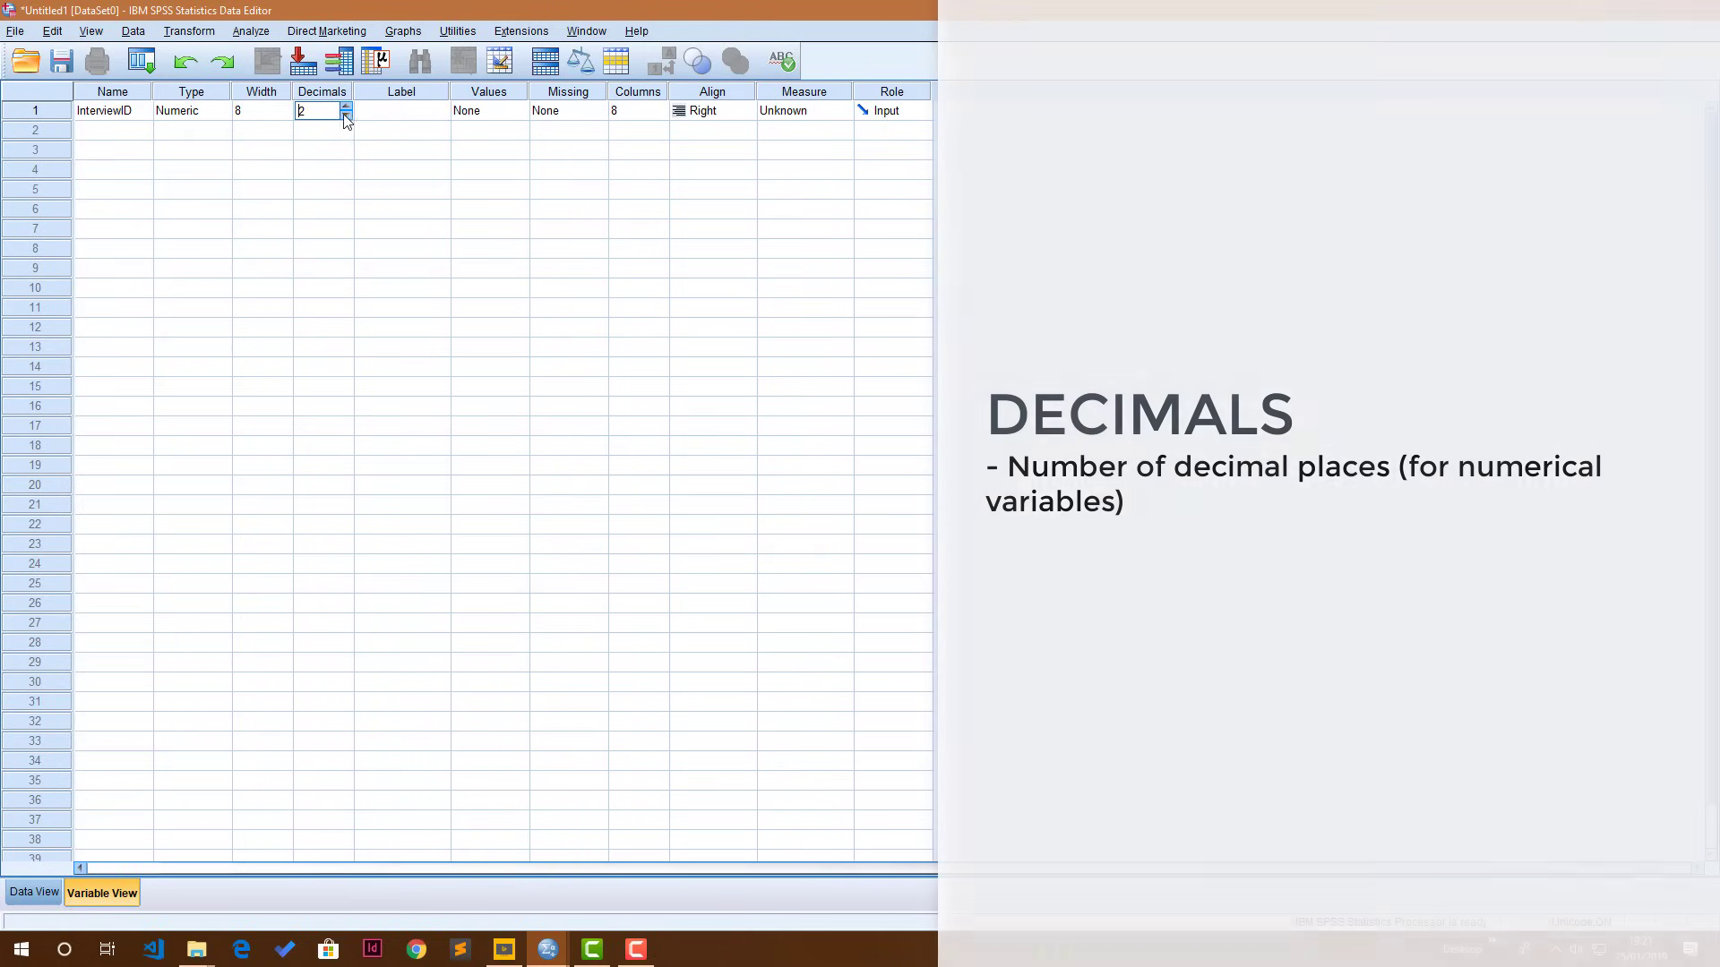
left_click(346, 116)
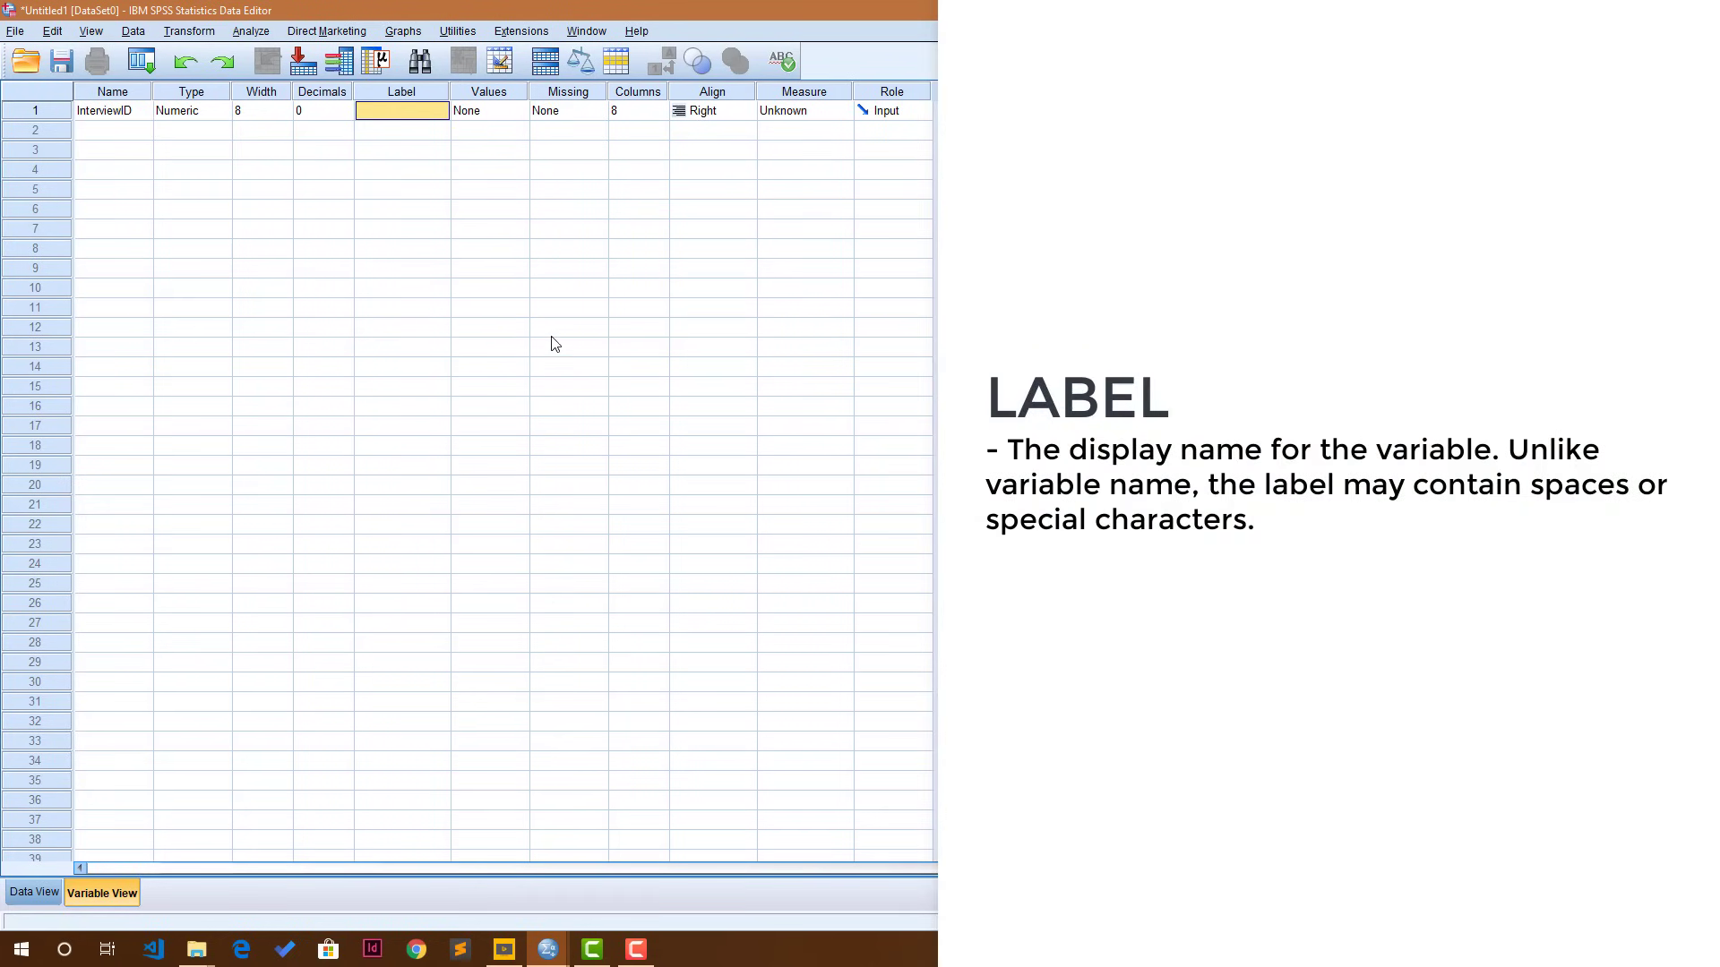
type("Interview ID")
key("Tab")
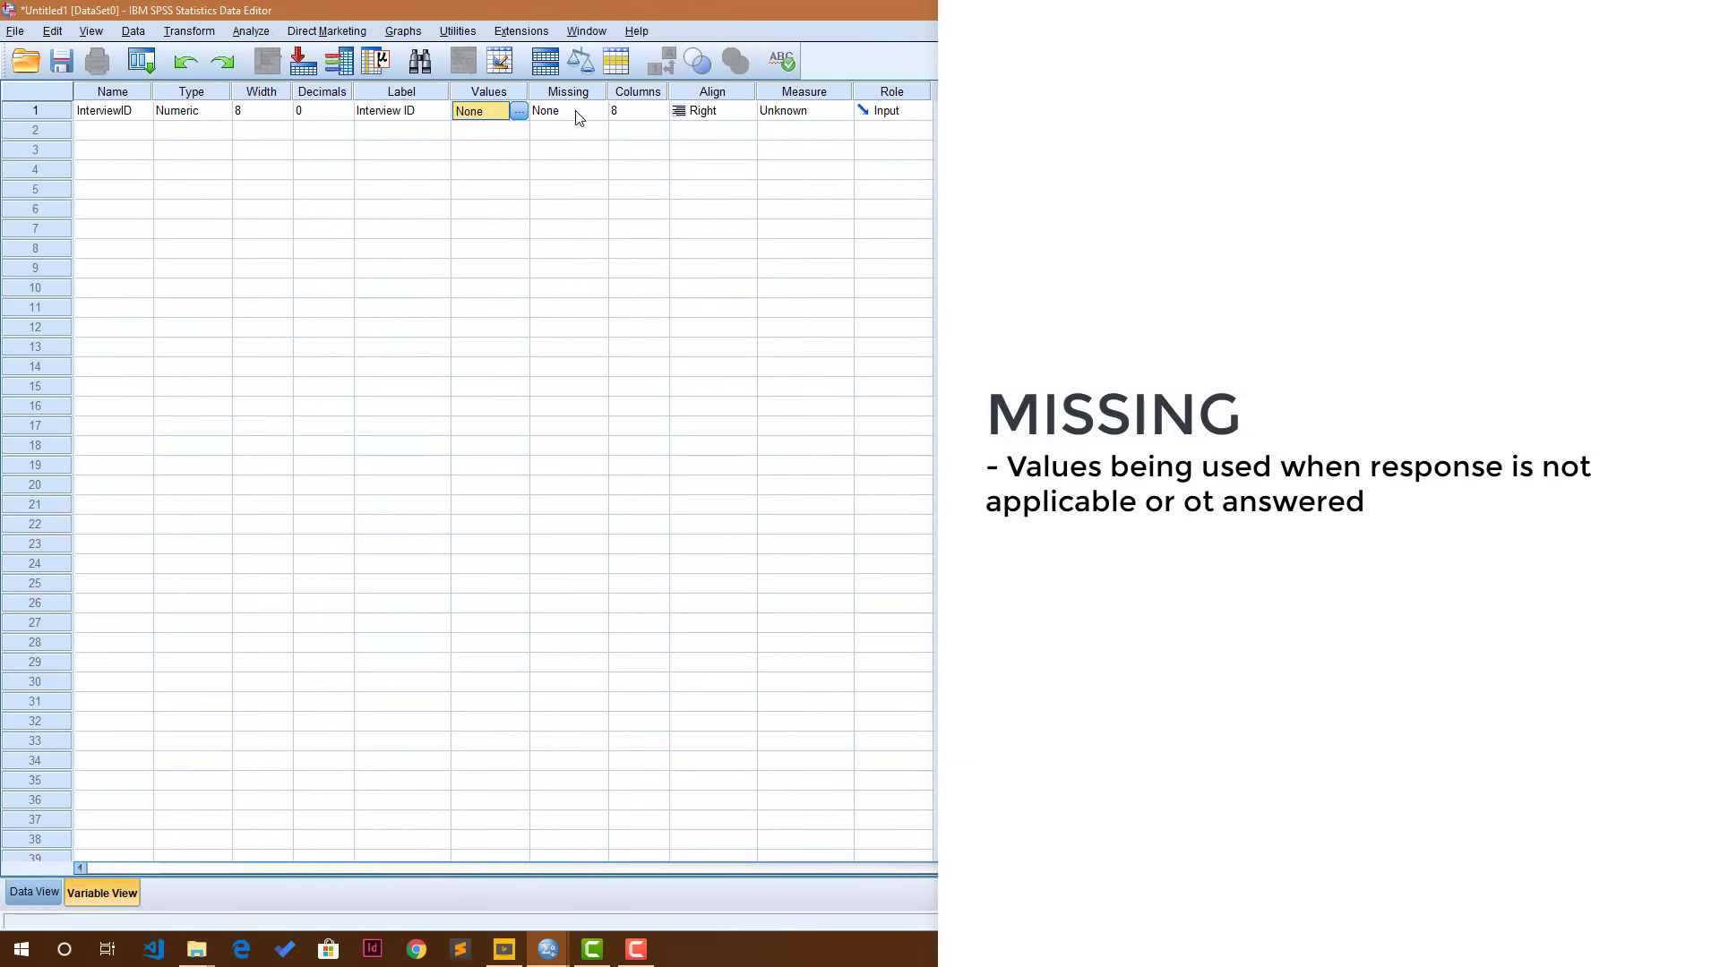
- Set InterviewID's column width to 15, leaving missing values at None
left_click(576, 114)
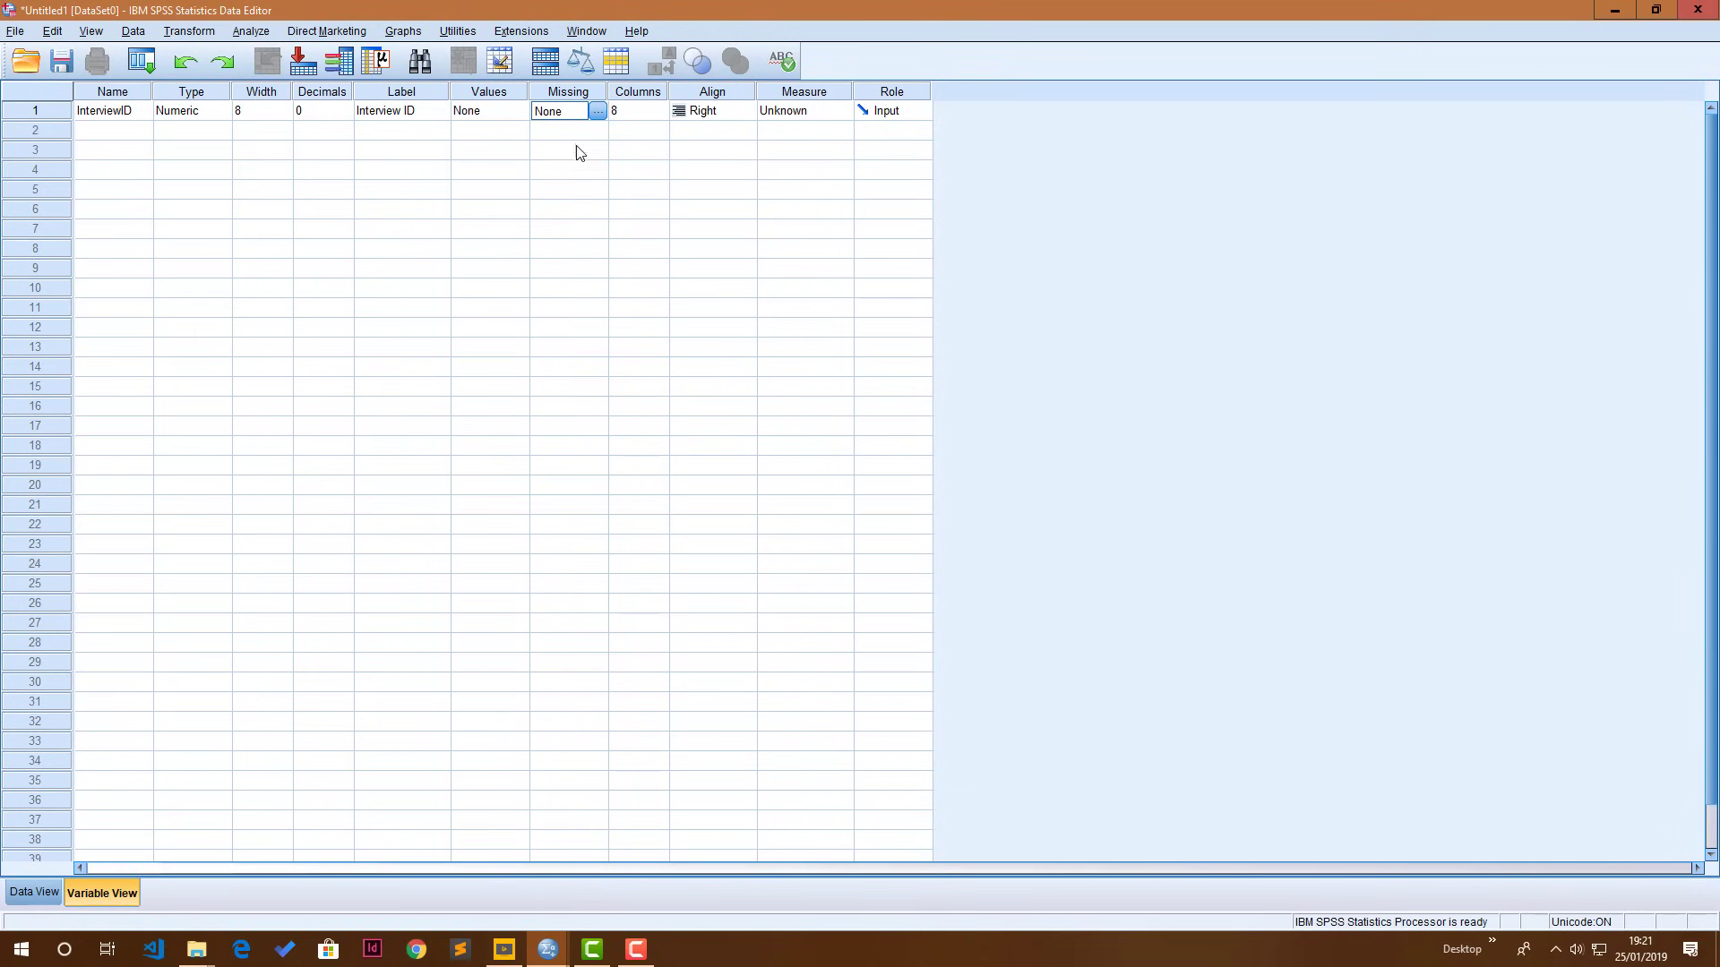
left_click(634, 115)
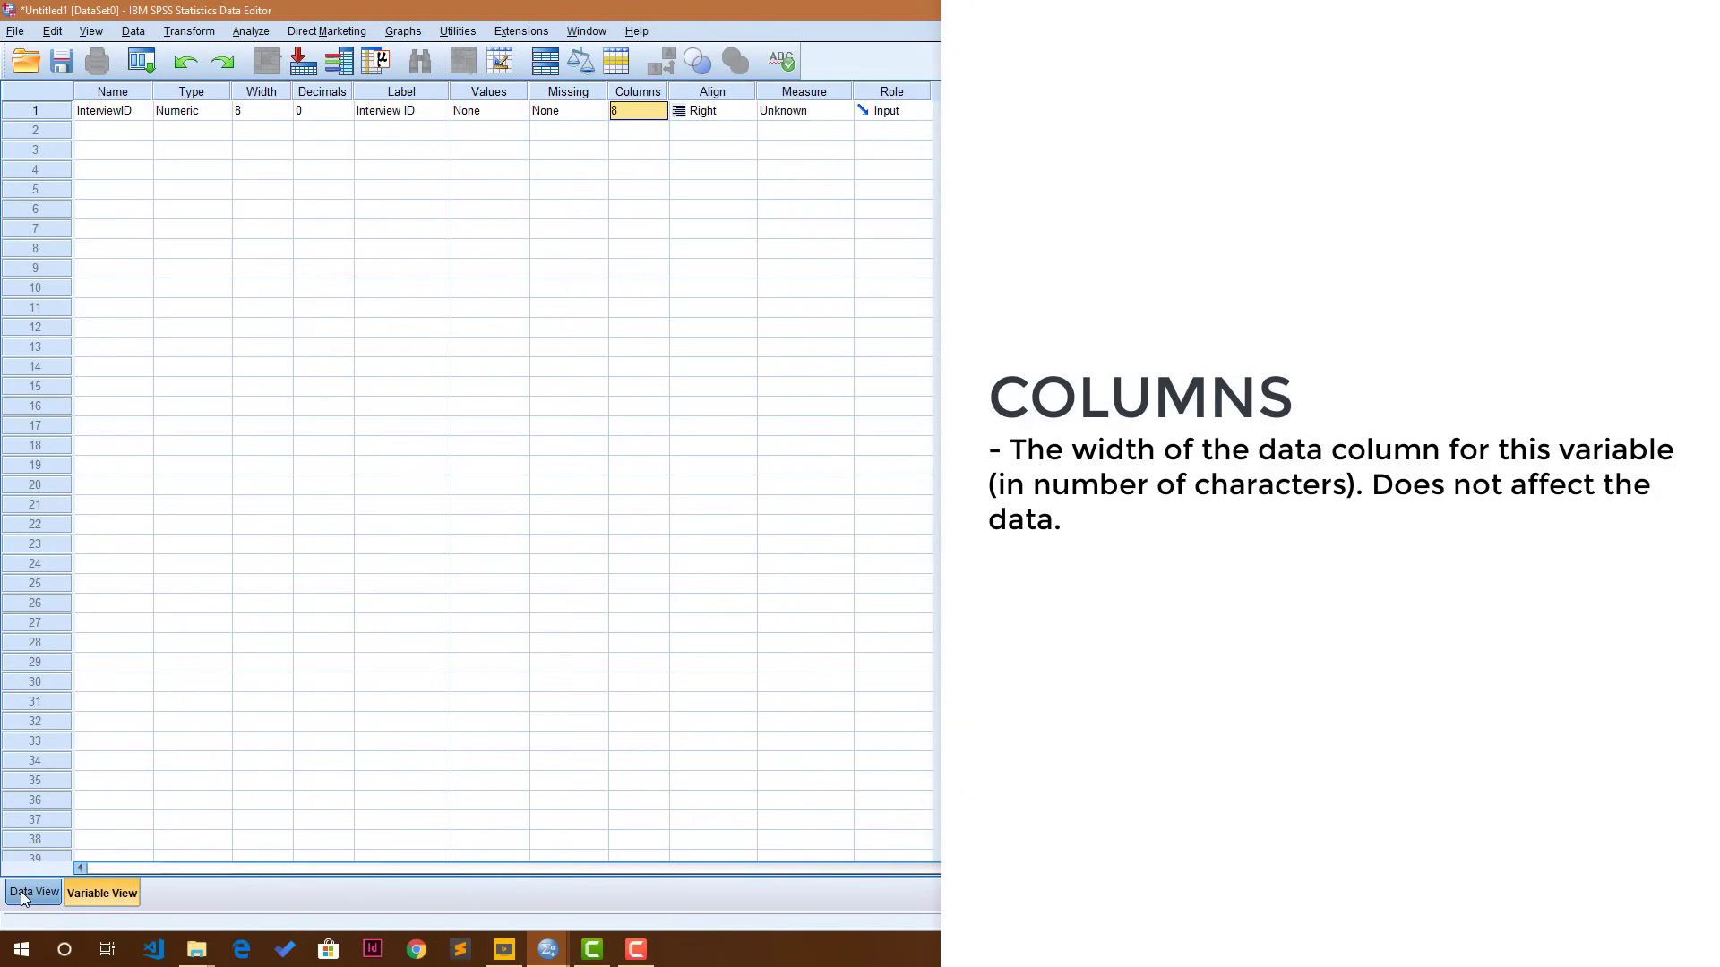
type("15")
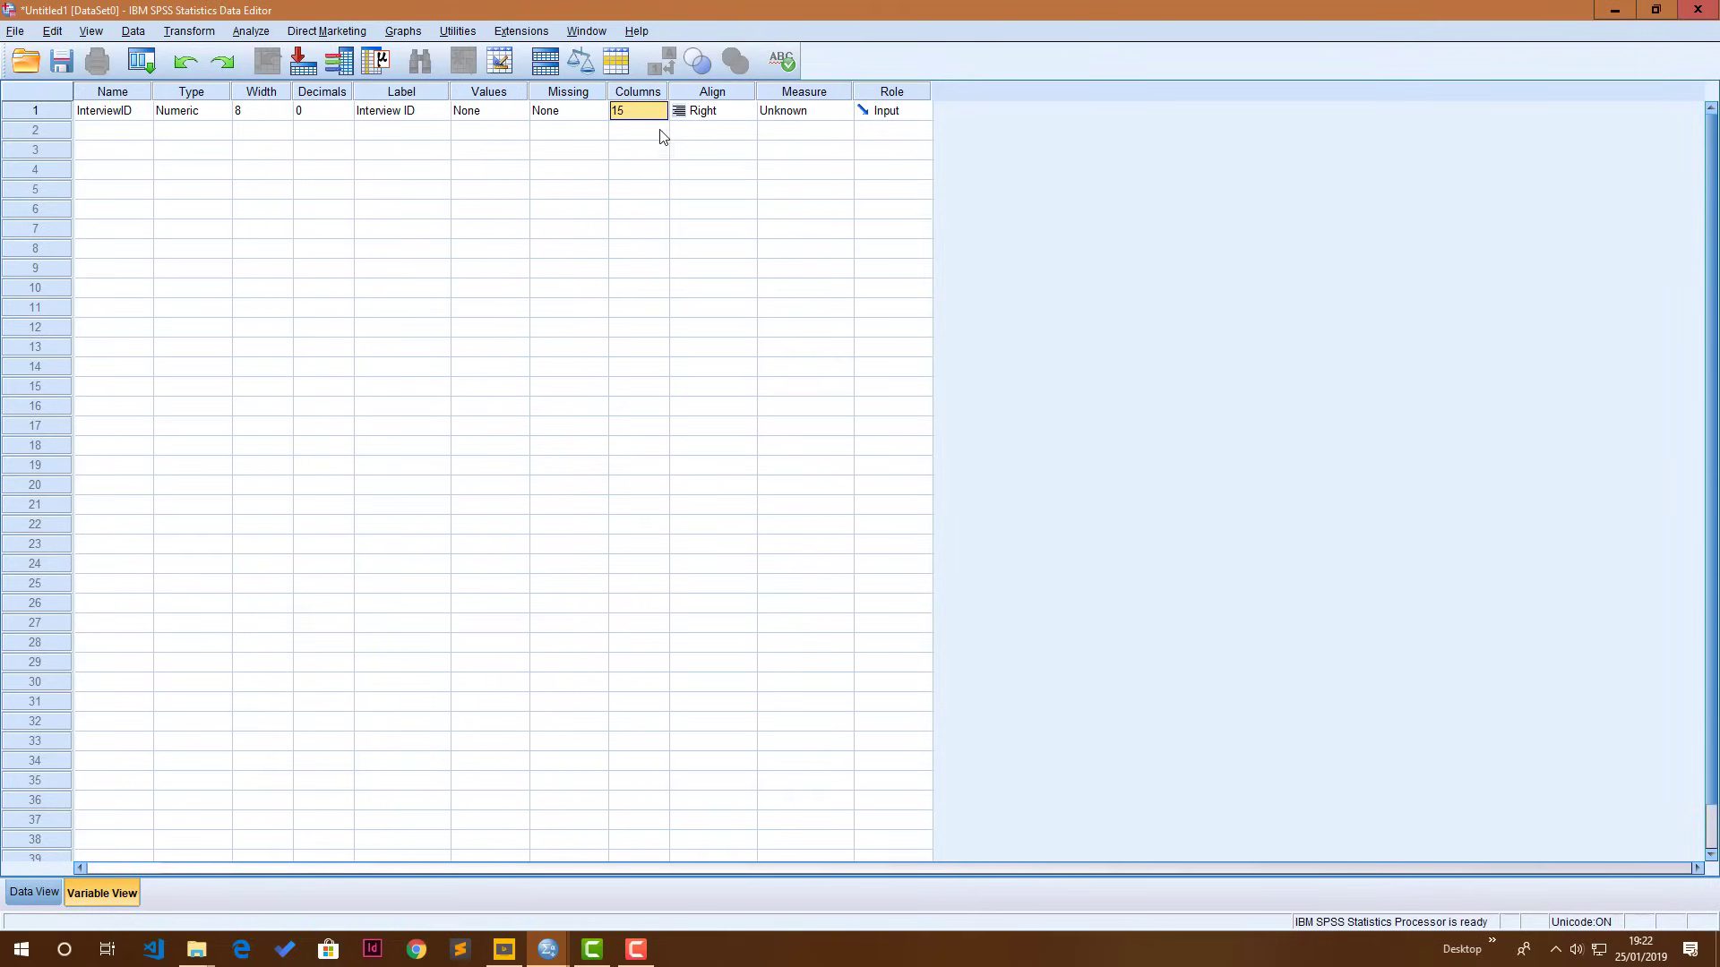
- Change InterviewID's measure from Scale to Nominal, keeping Right alignment
left_click(733, 114)
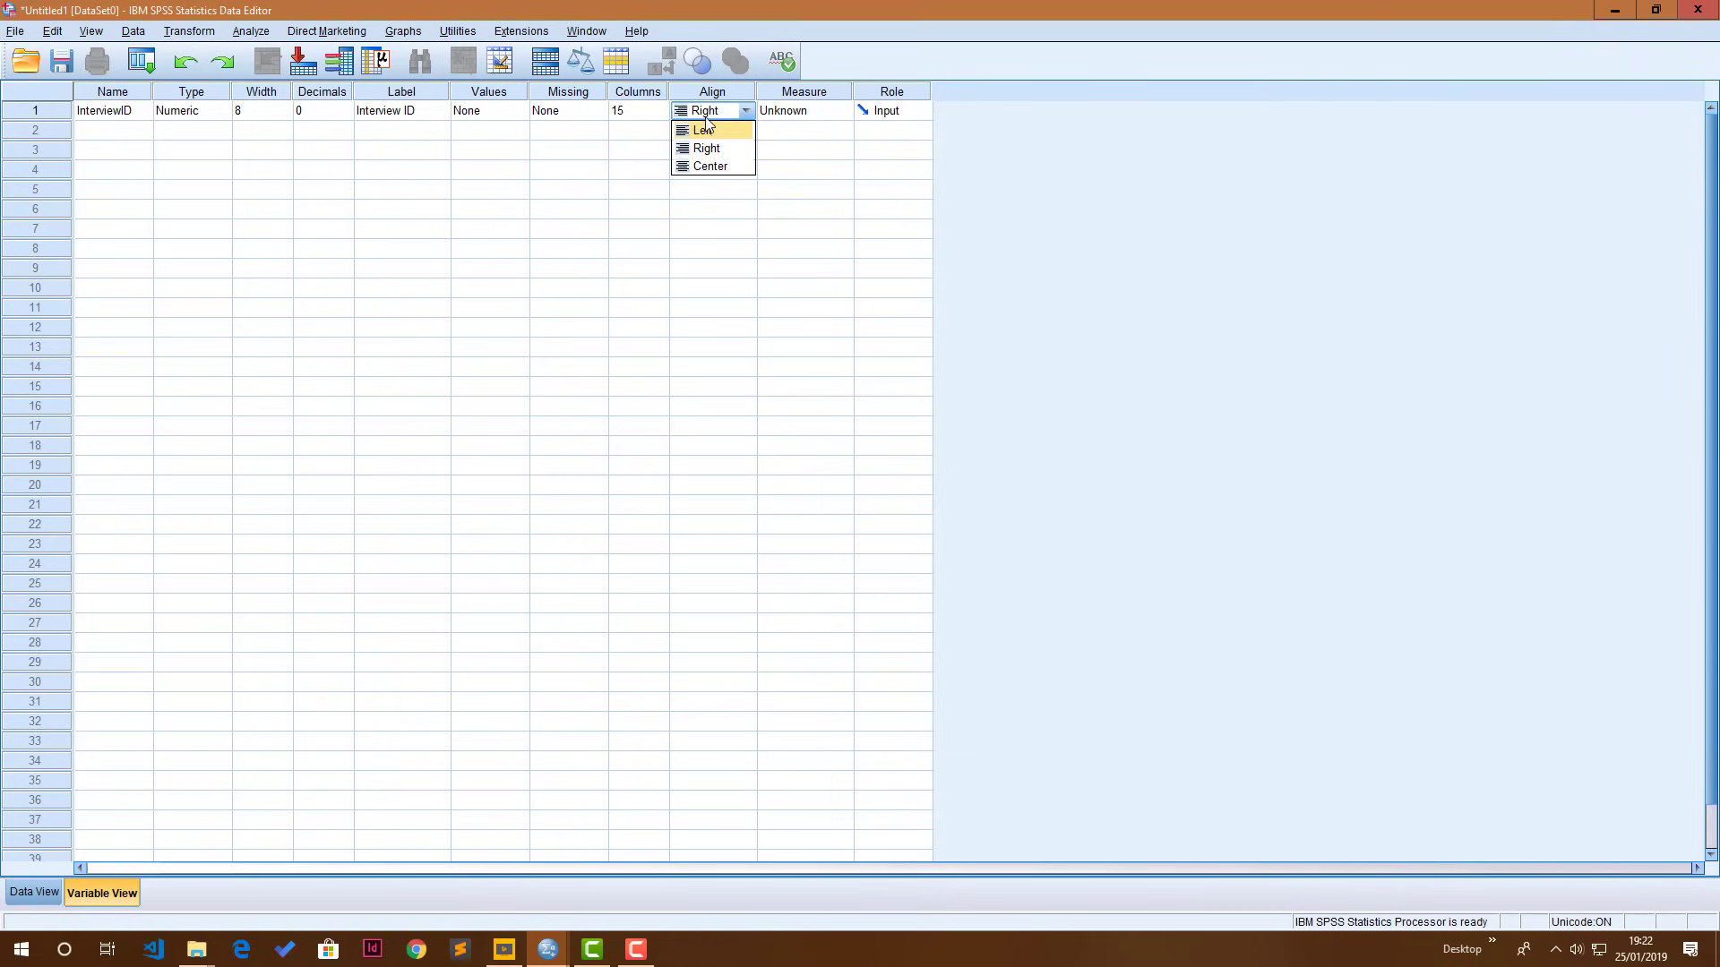
left_click(710, 111)
left_click(826, 112)
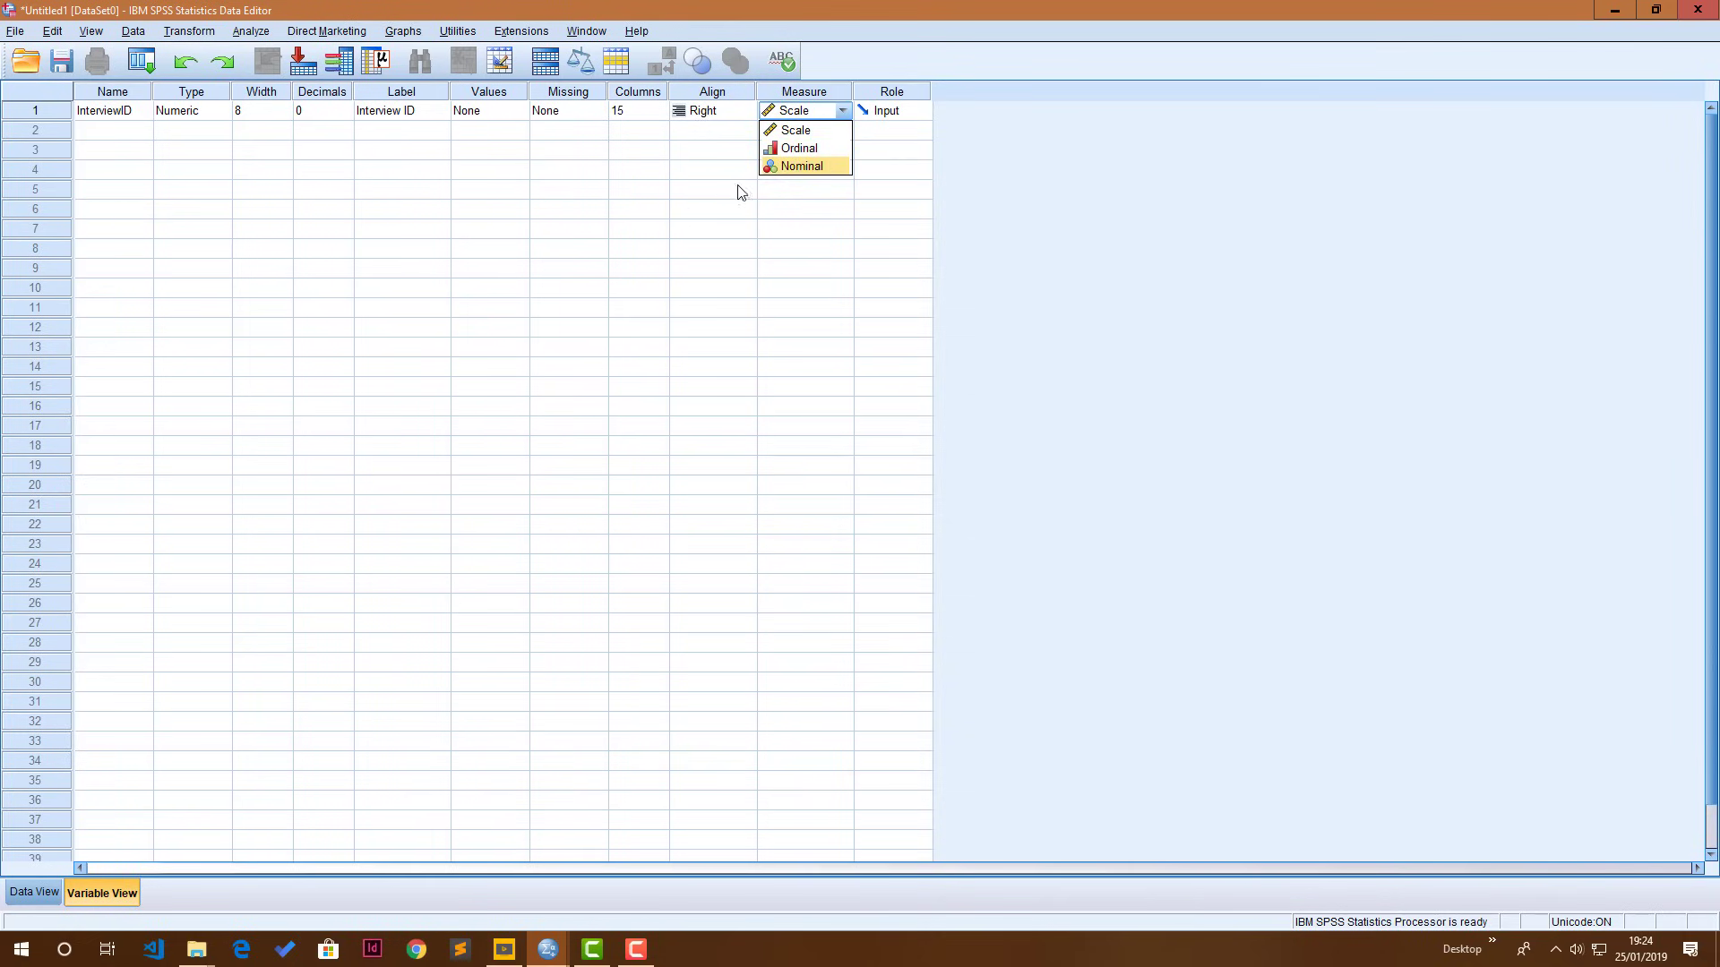
left_click(806, 167)
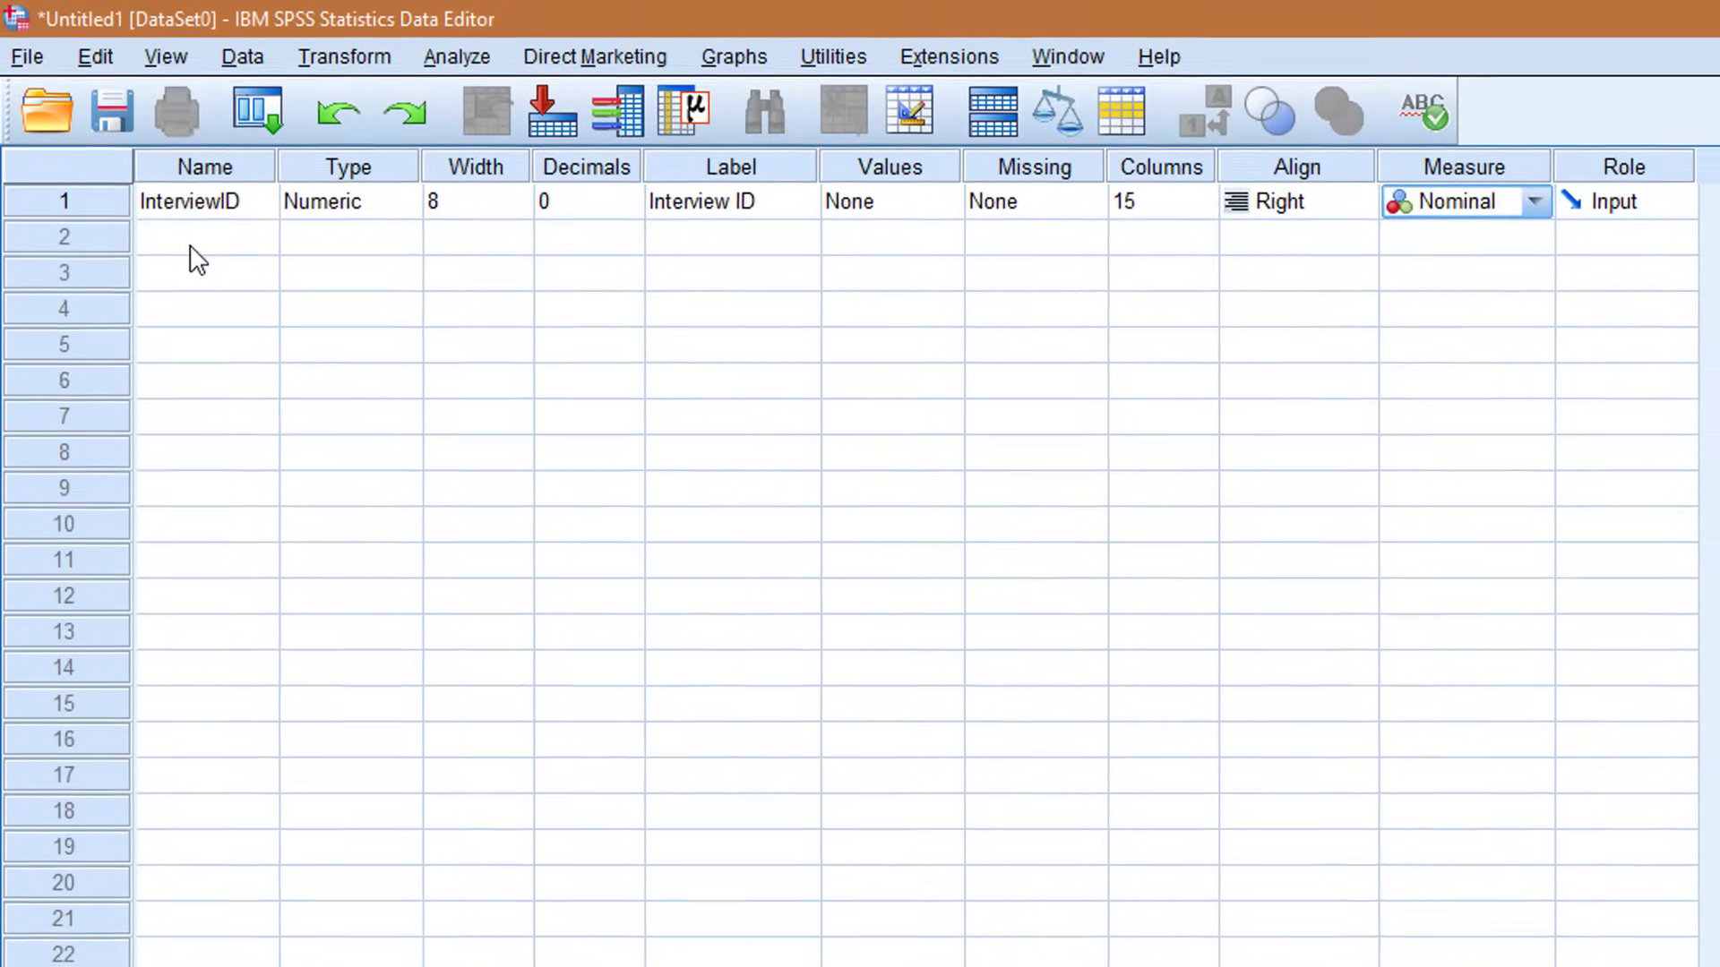
- Add a second variable named Name with String type in row 2
left_click(135, 169)
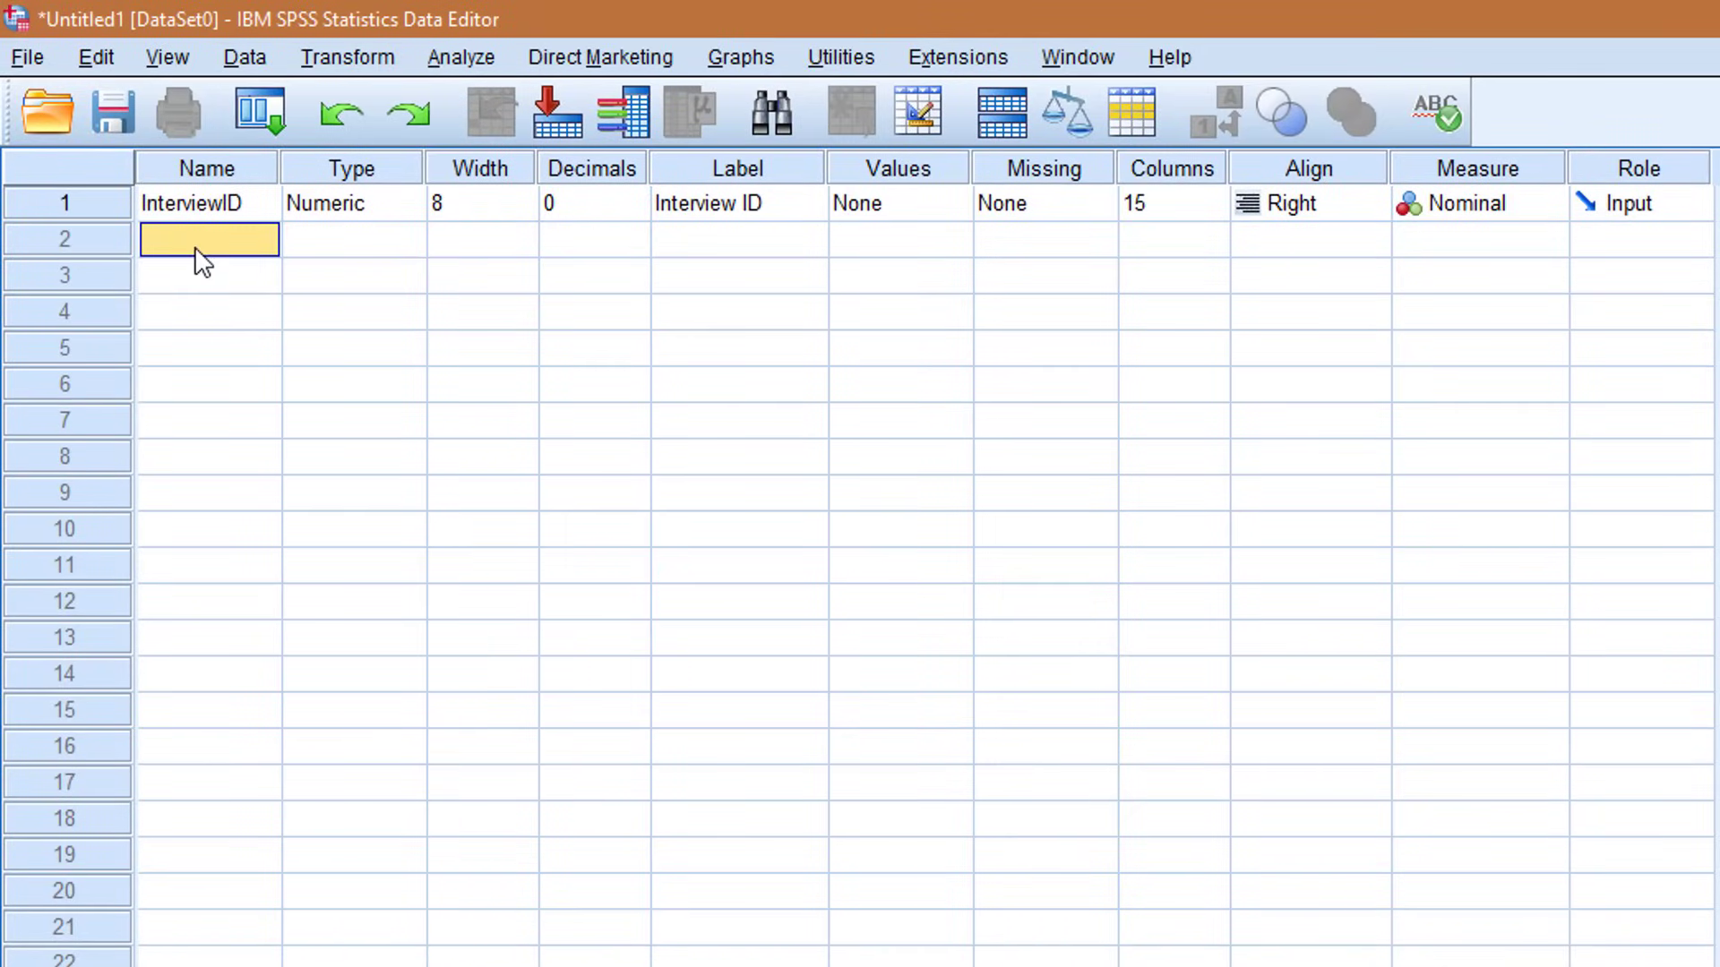
type("Name")
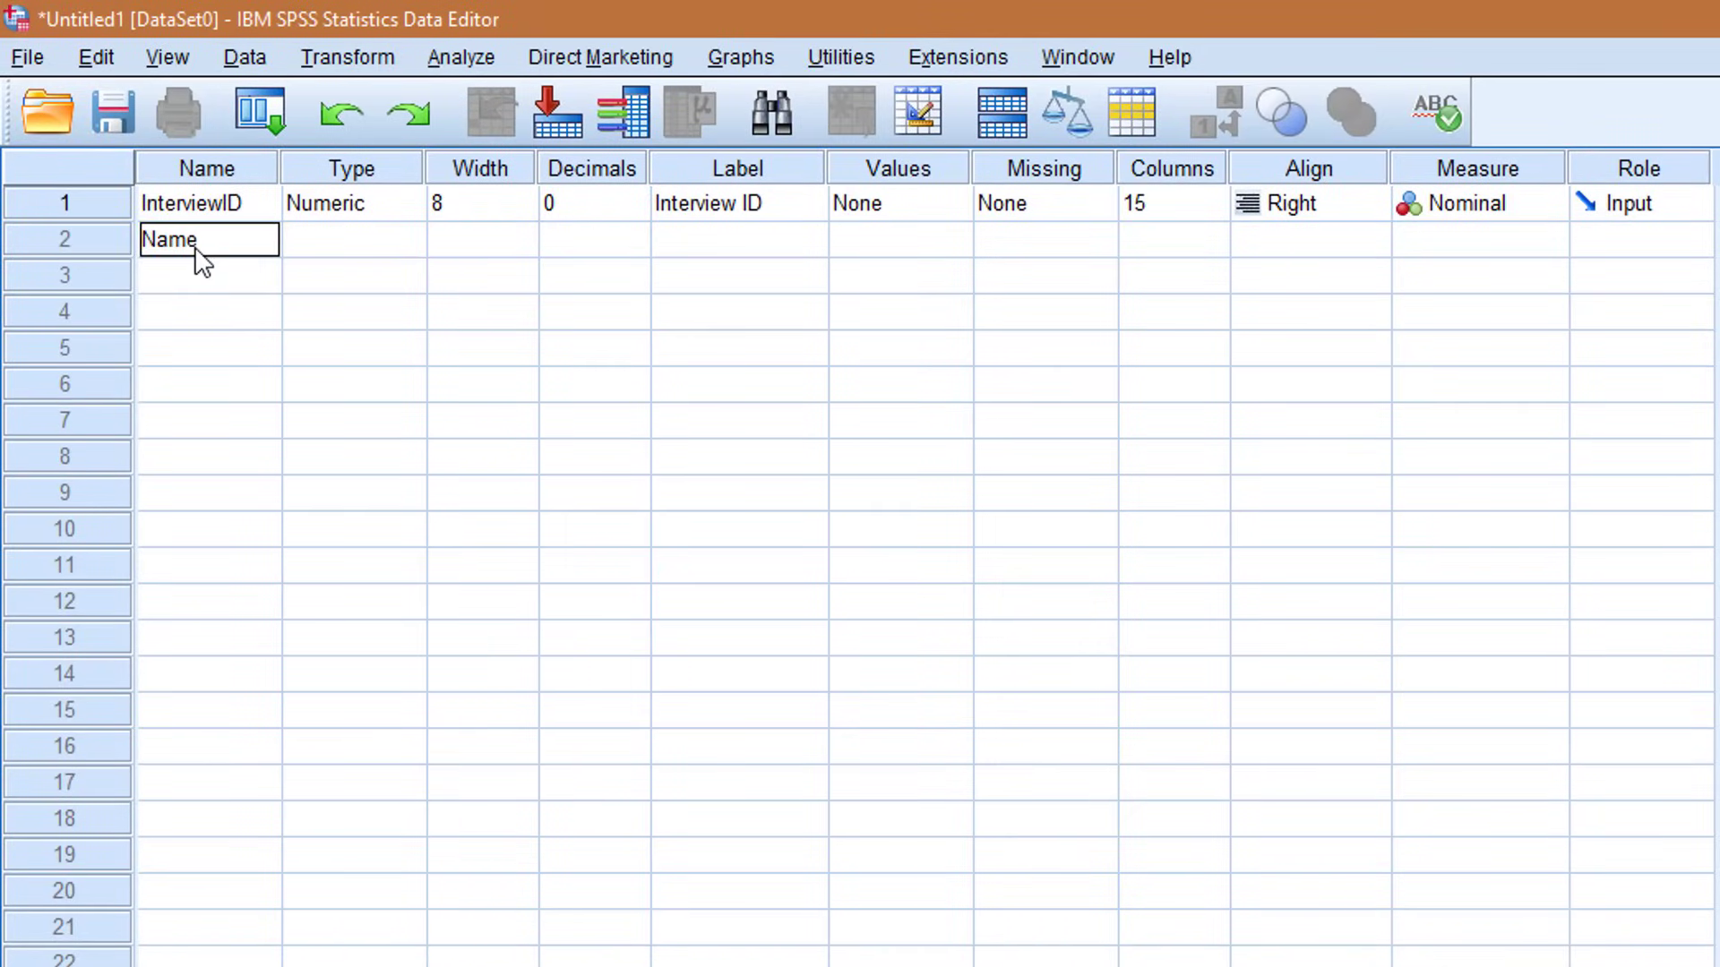
key("Tab")
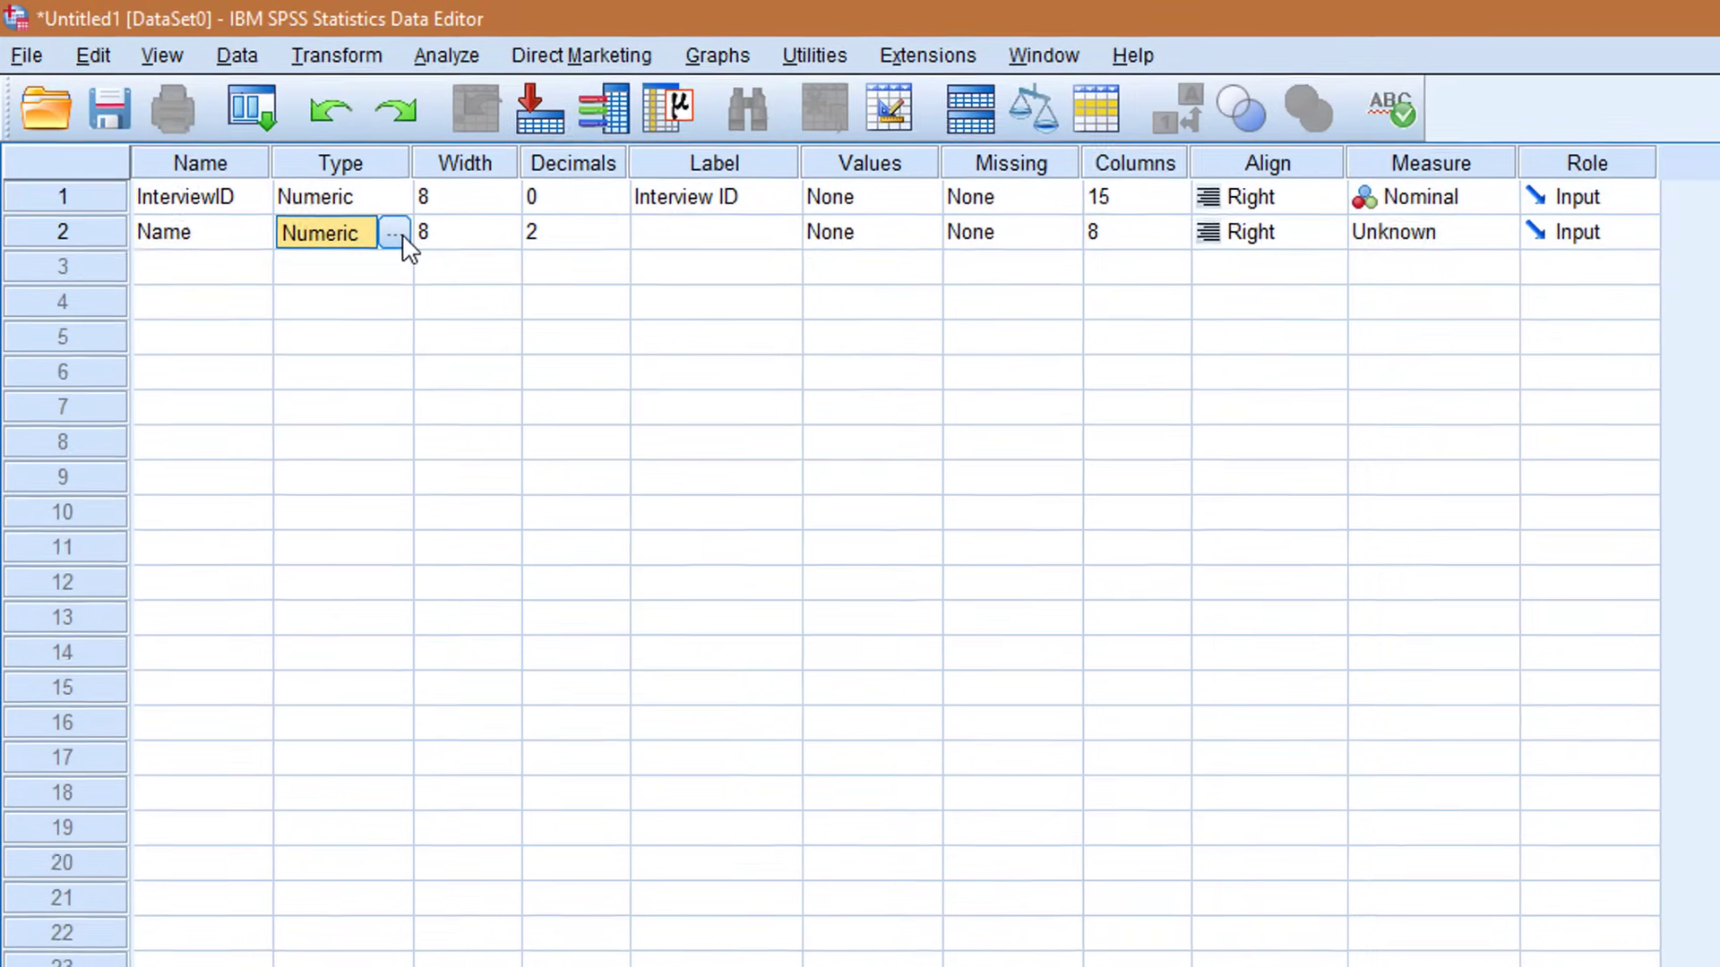
left_click(406, 241)
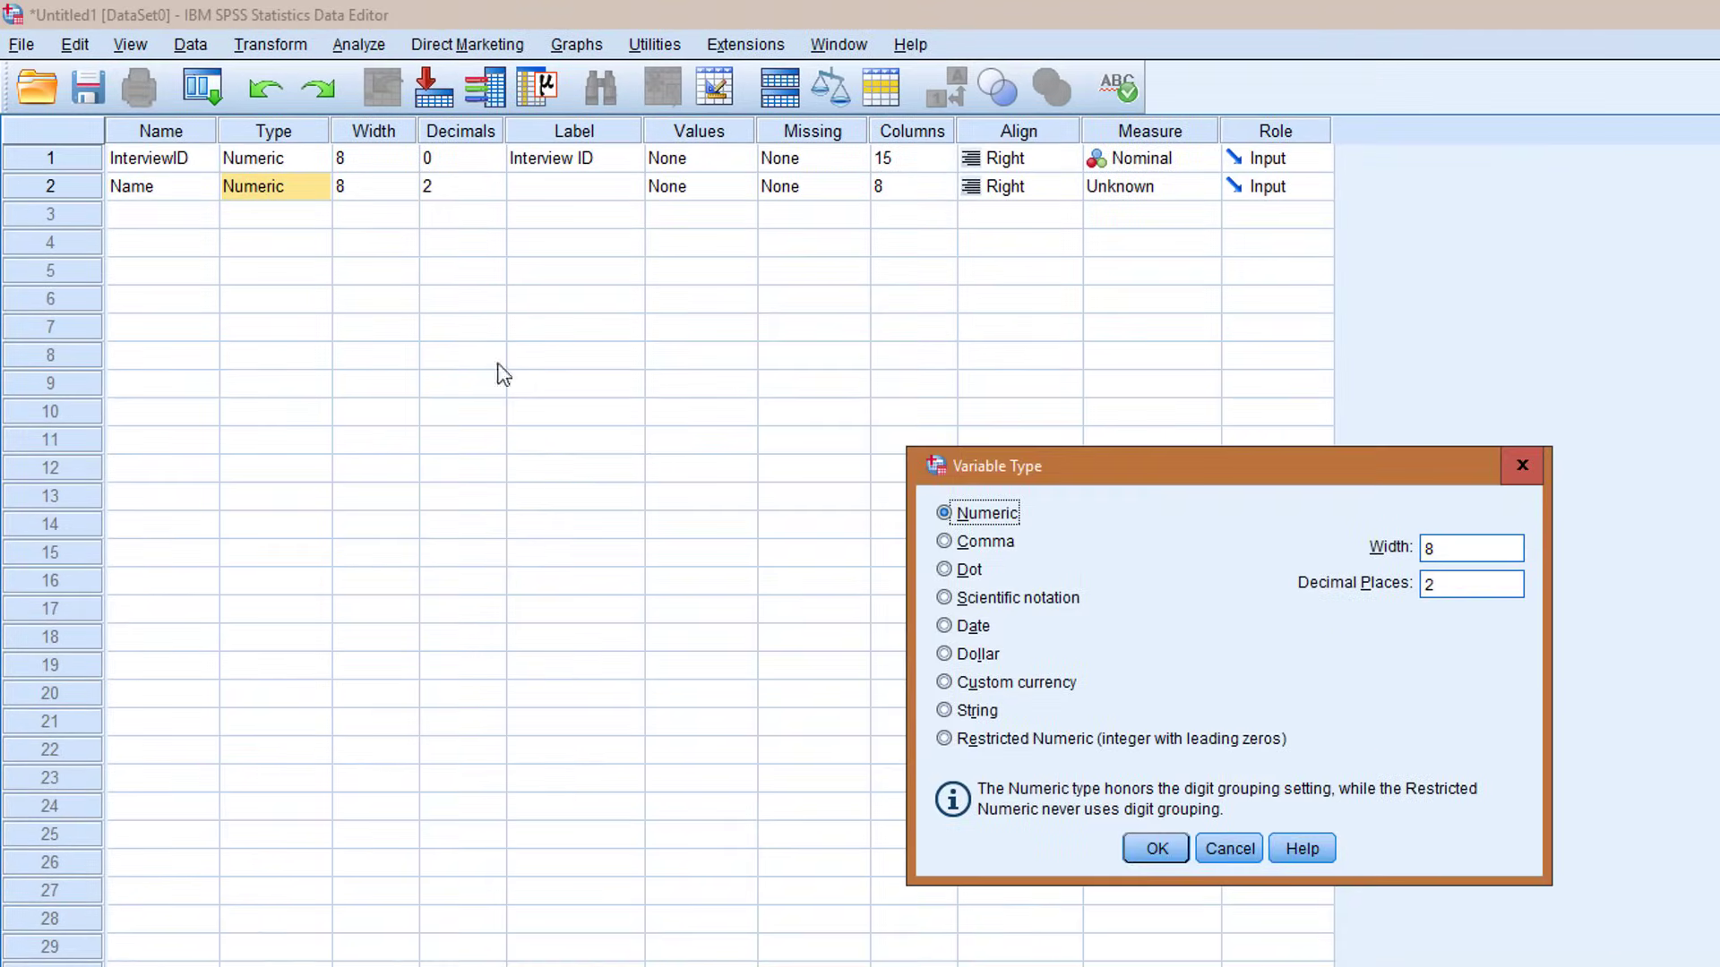
left_click(945, 712)
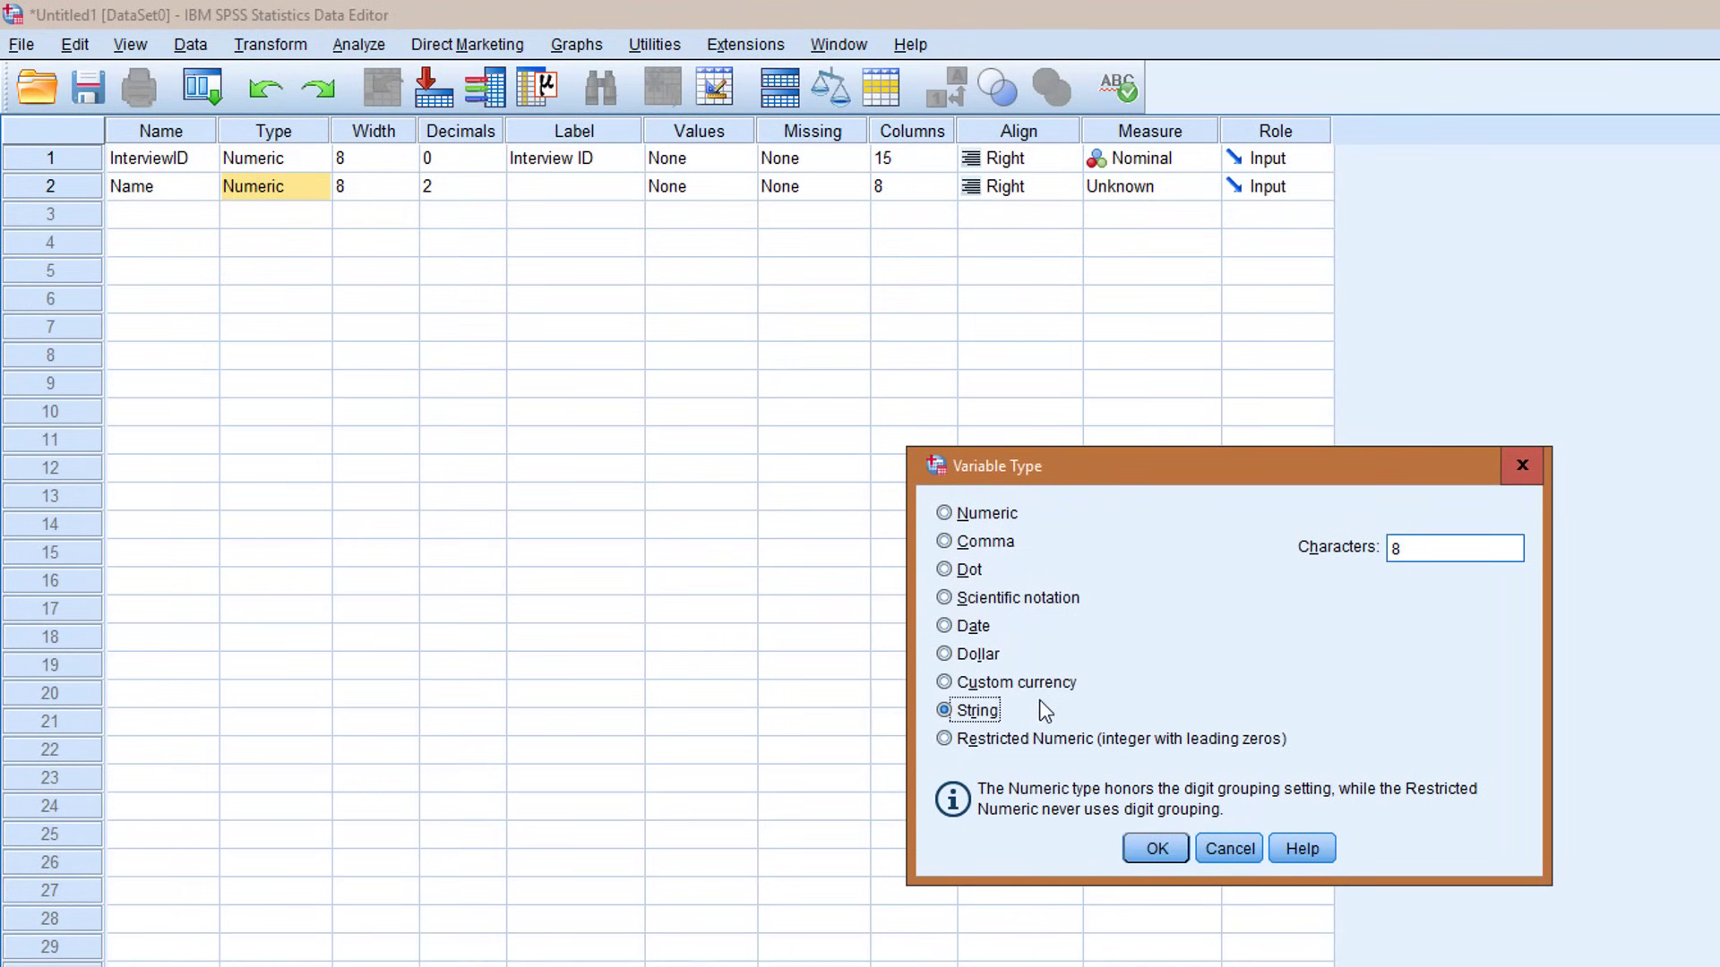
left_click(1158, 851)
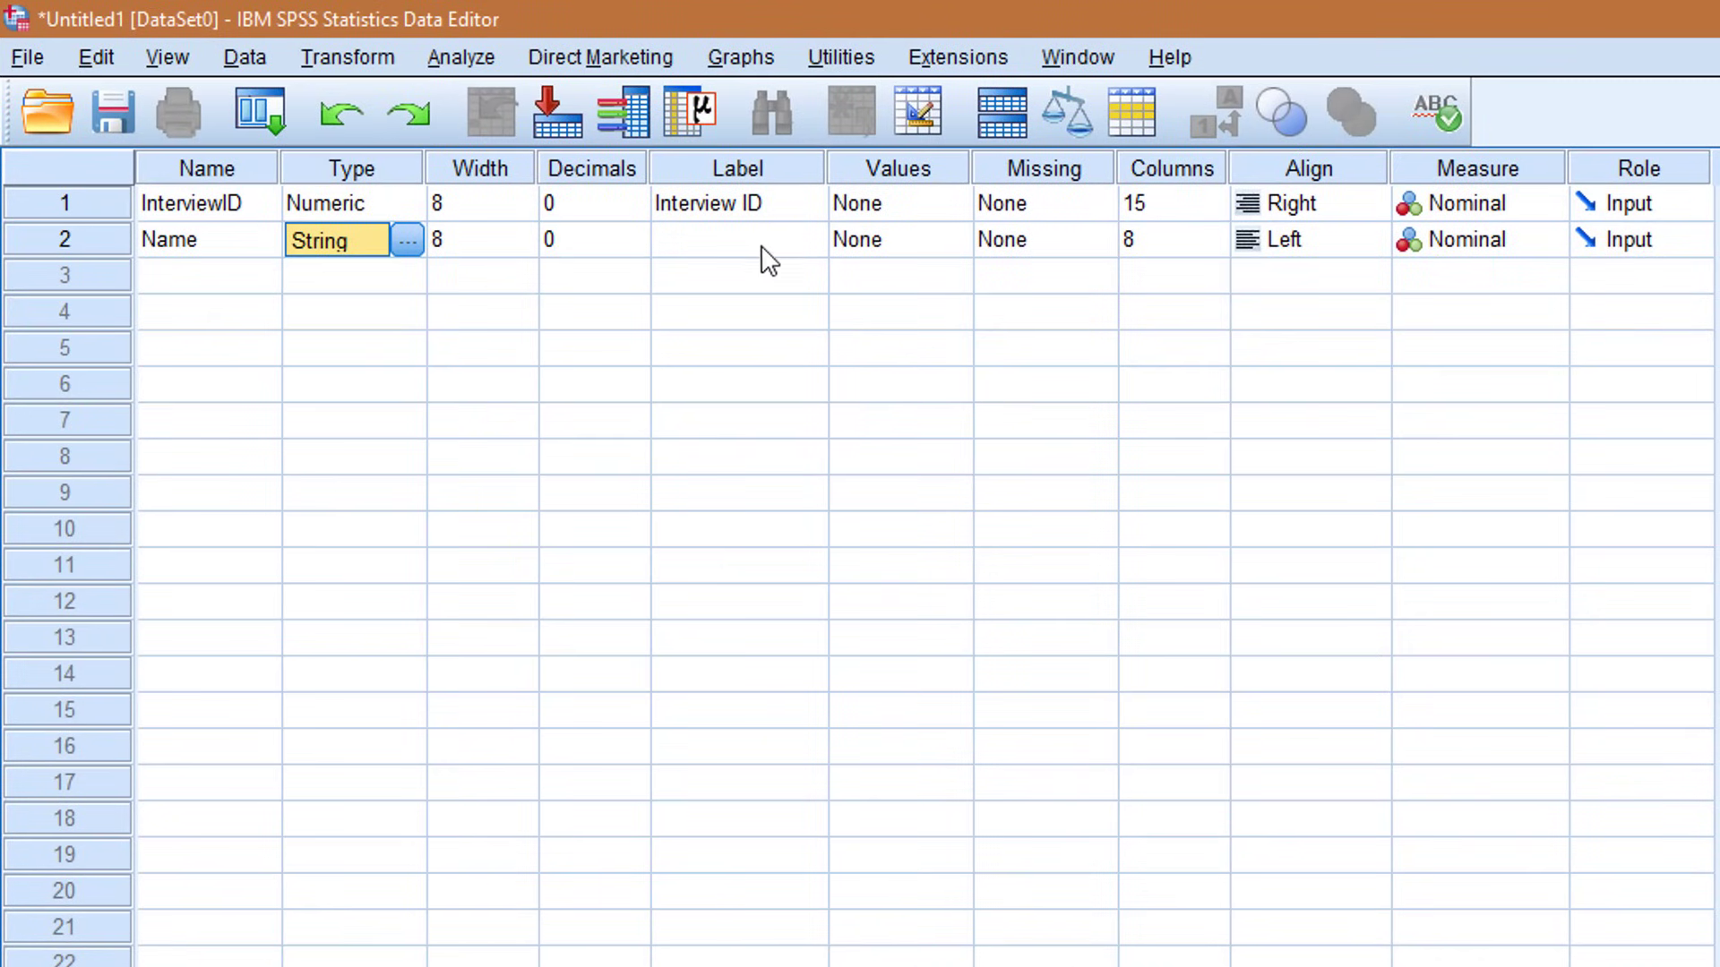
- Label the Name variable 'Name' and set its measure to Nominal
left_click(737, 244)
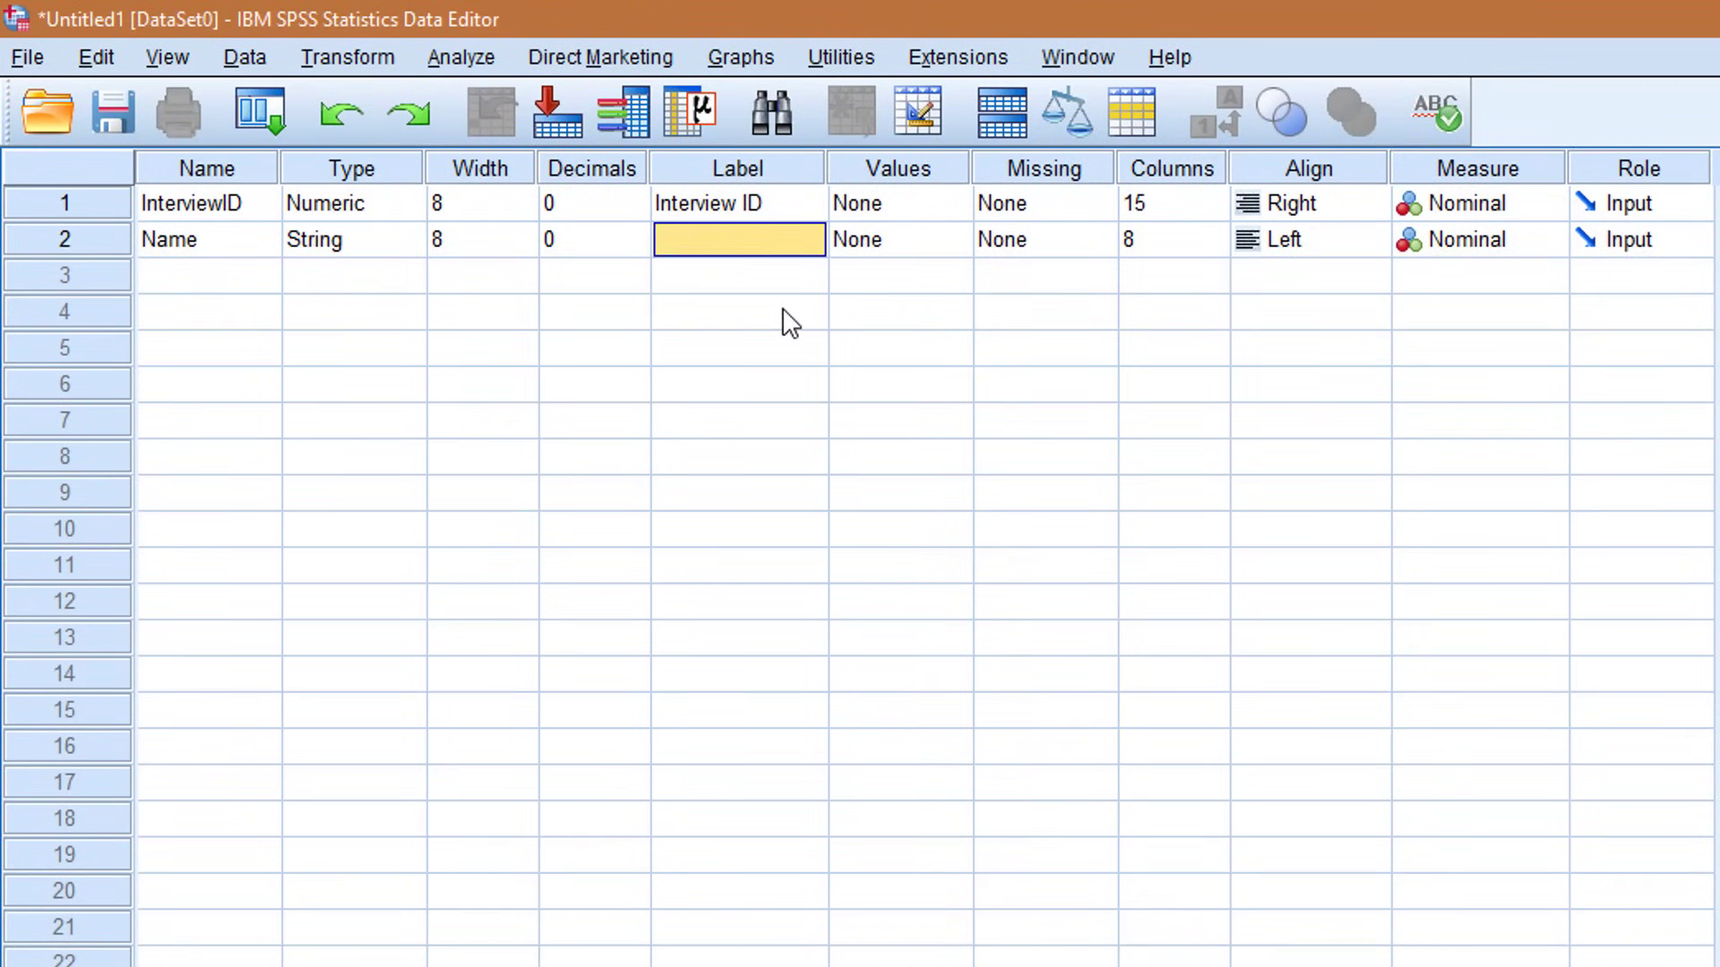
type("Name")
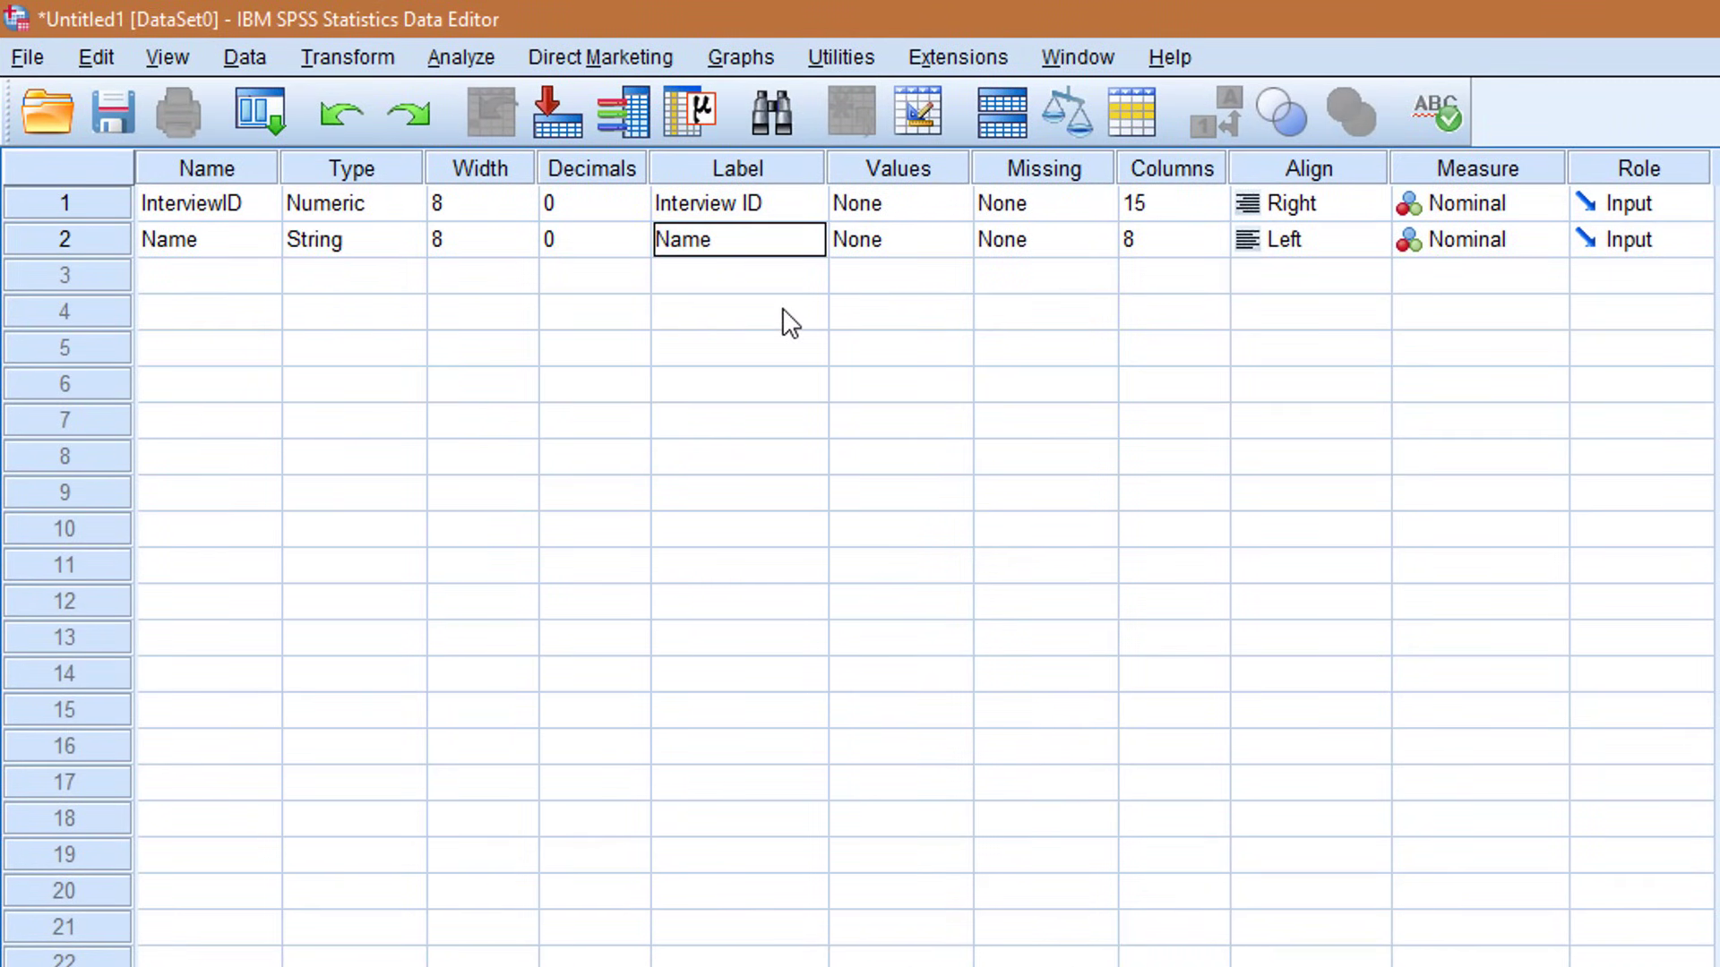
key("Tab")
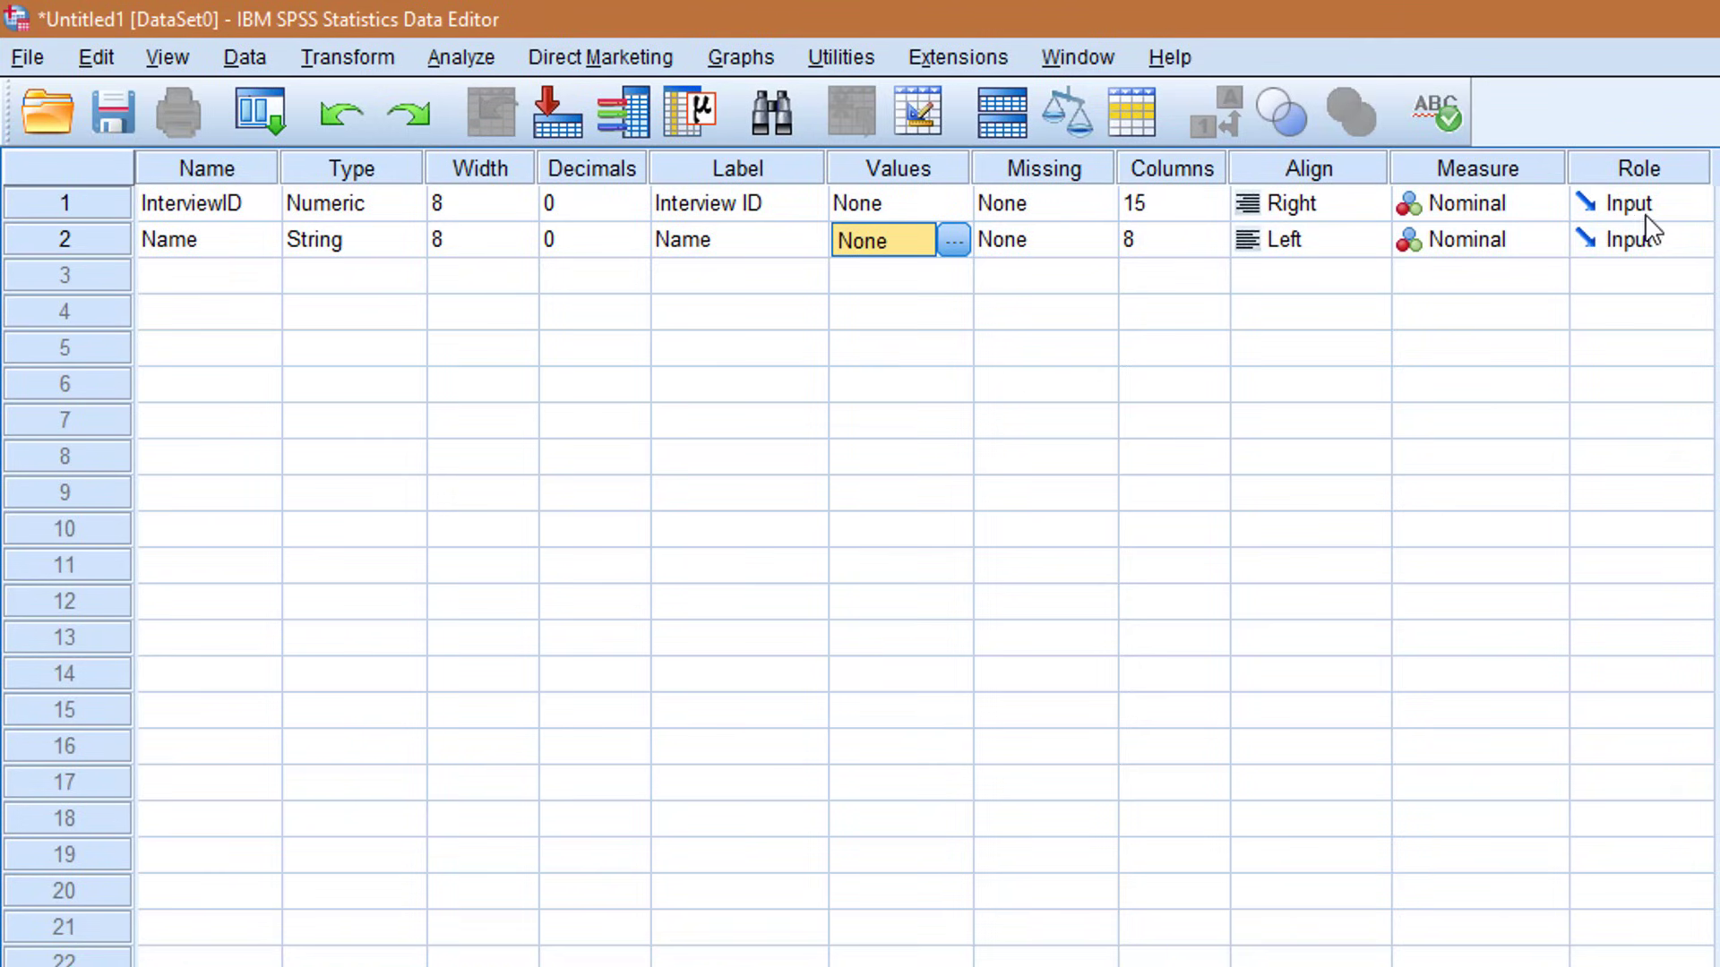
left_click(1485, 240)
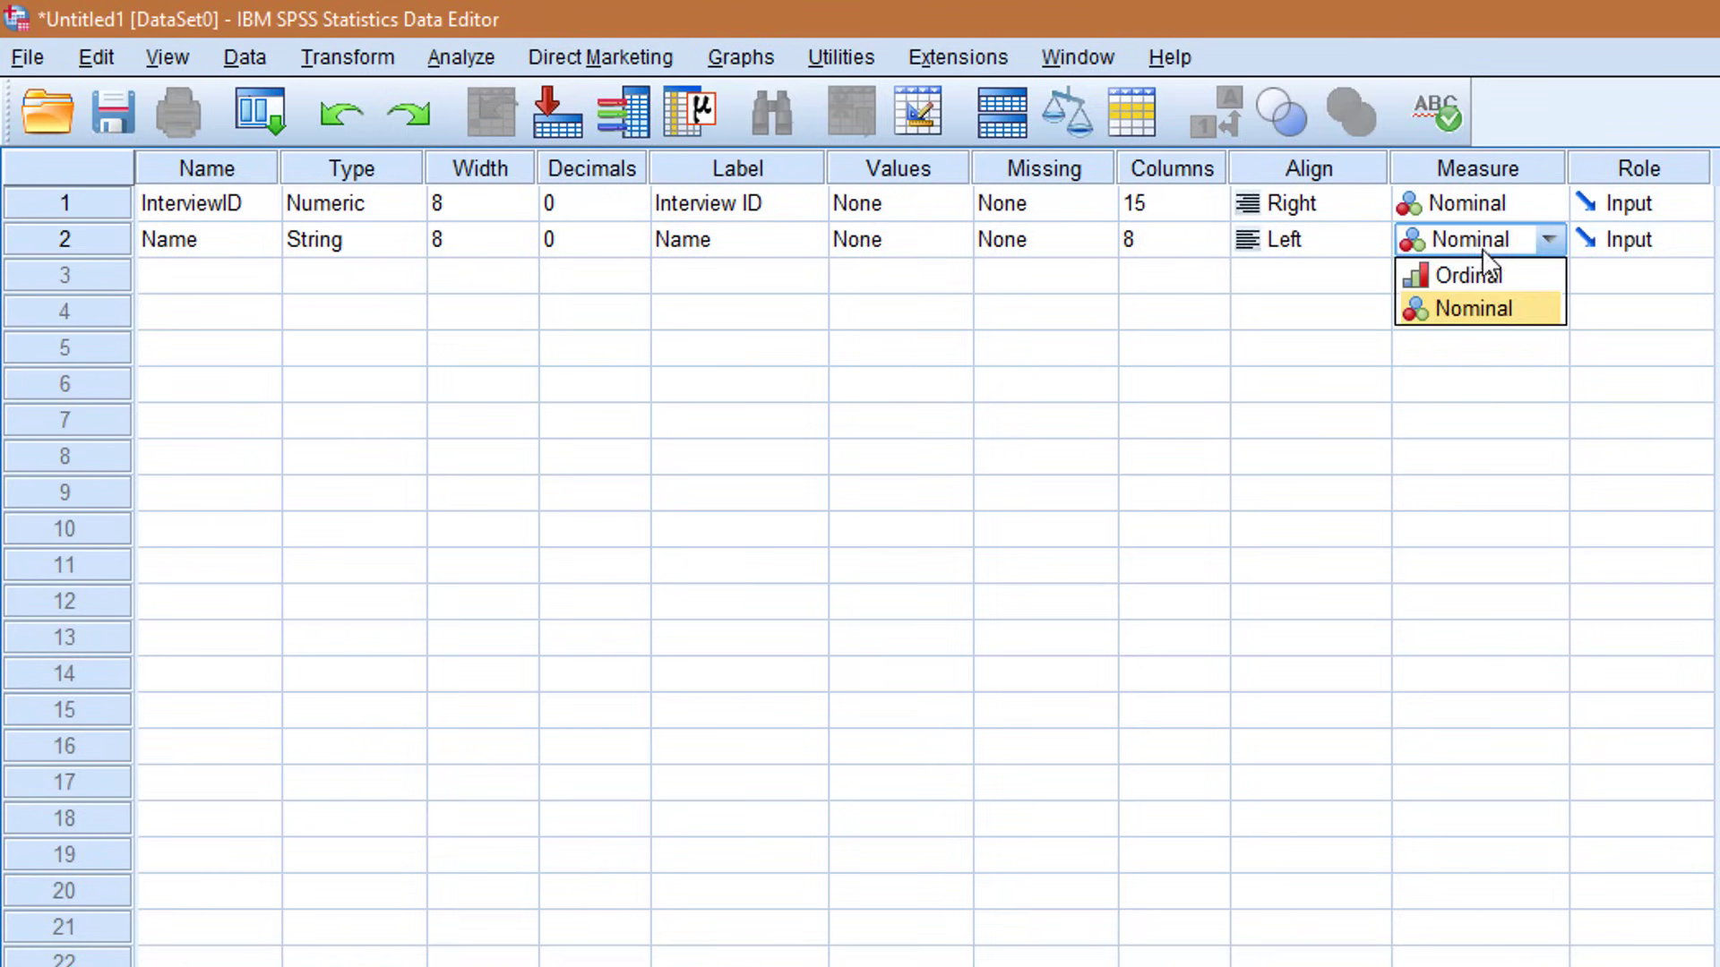
left_click(1469, 311)
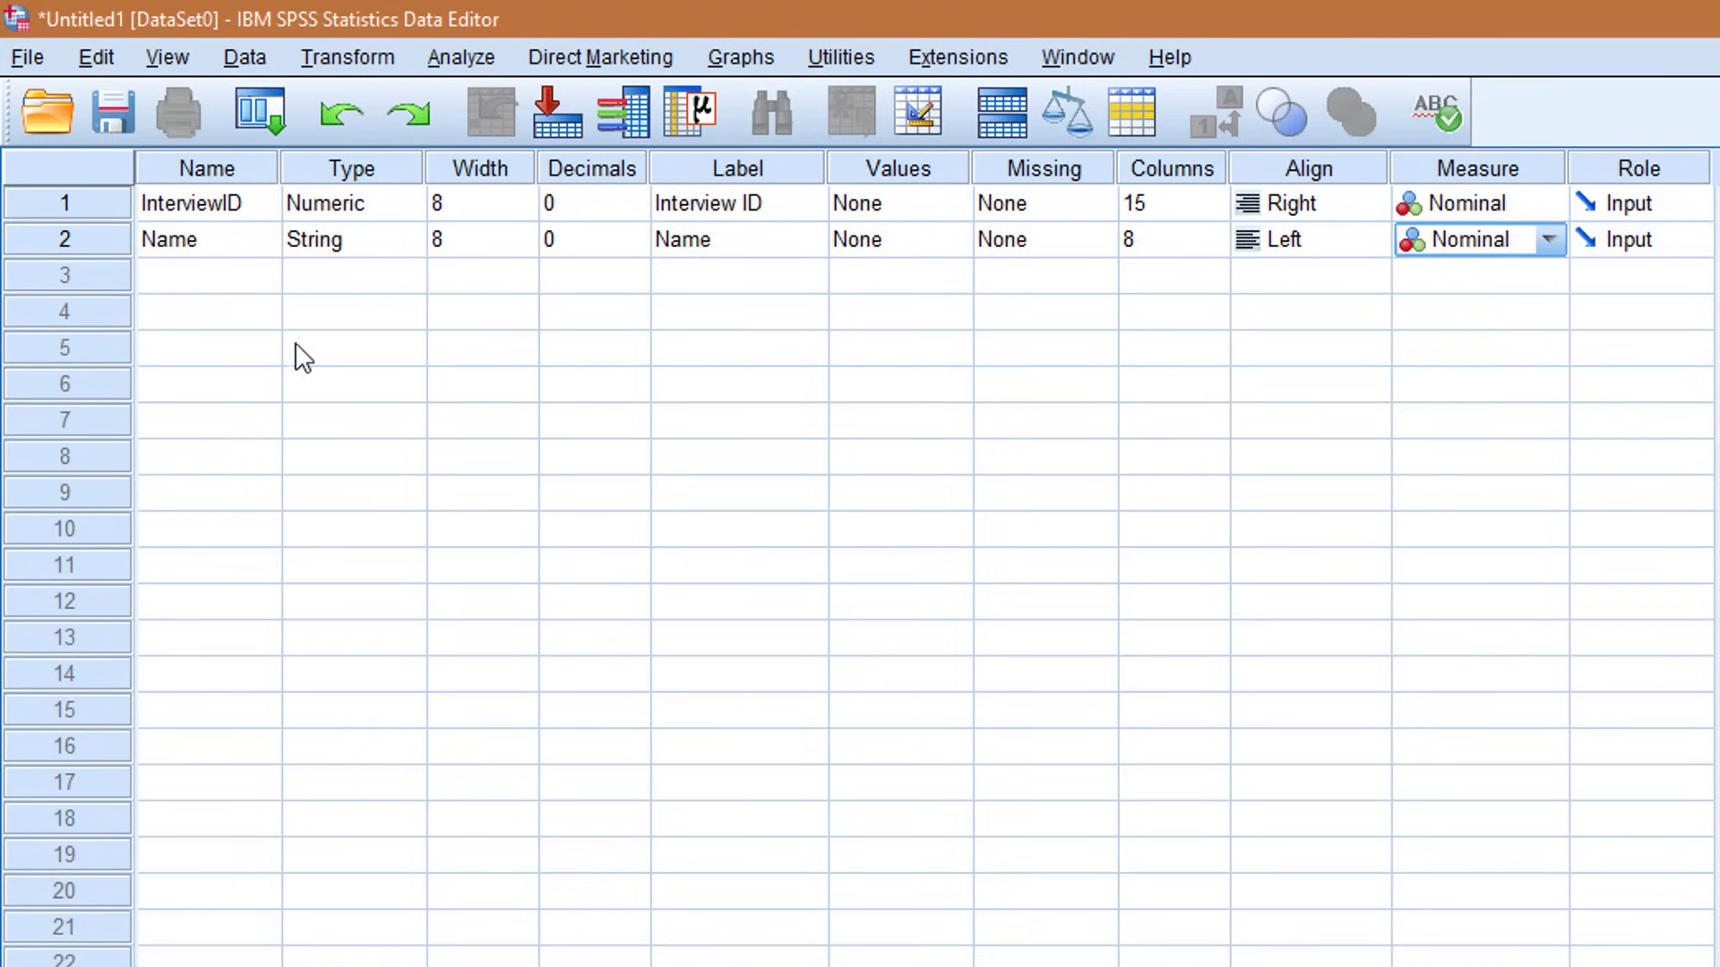
- Add a row-3 numeric variable Gender with 0 decimals and the label 'Gender'
left_click(173, 279)
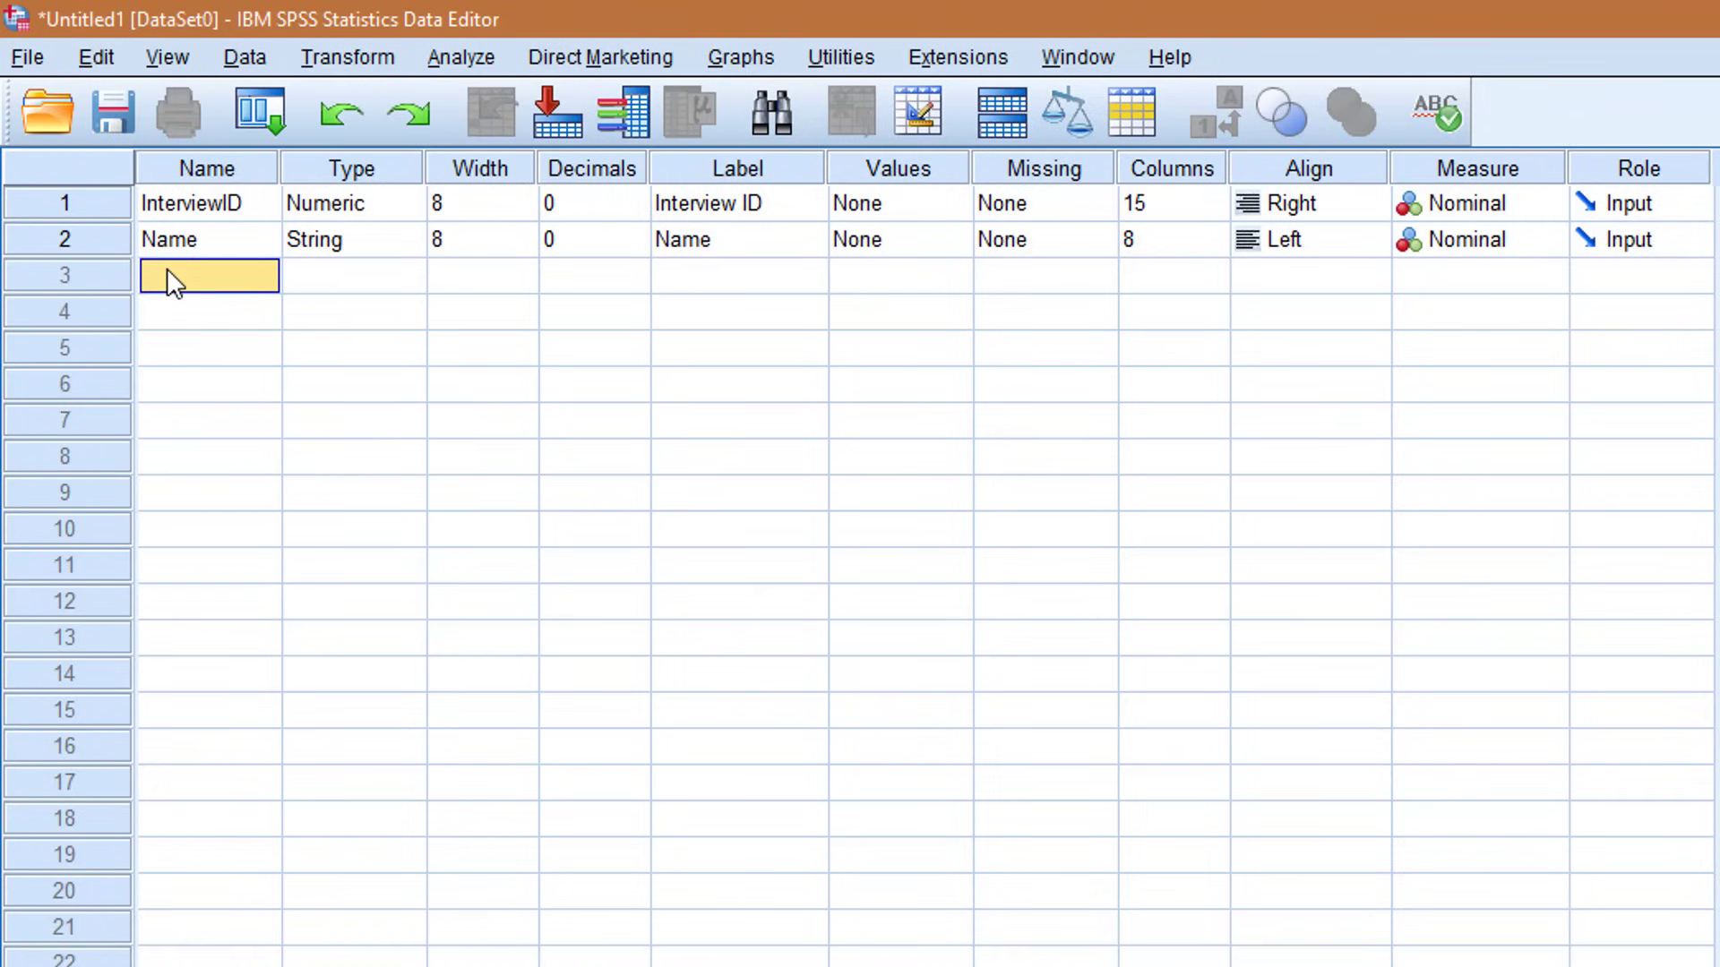
type("Gender")
key("Tab")
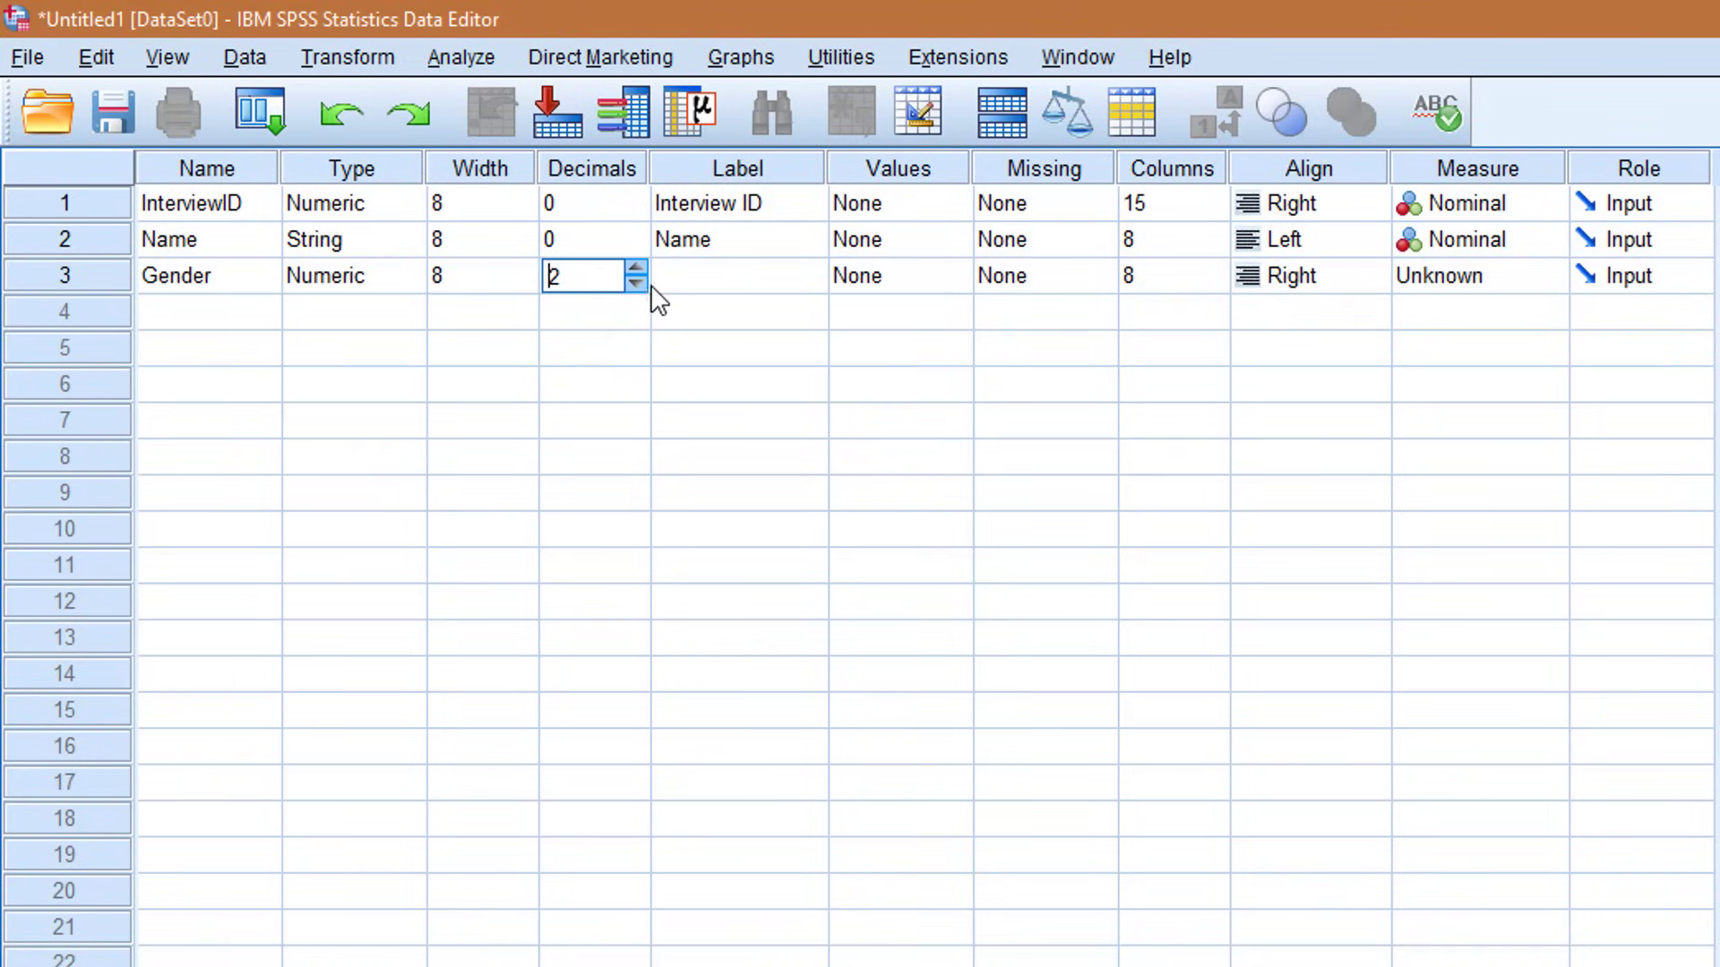
left_click(634, 282)
left_click(634, 282)
key("Tab")
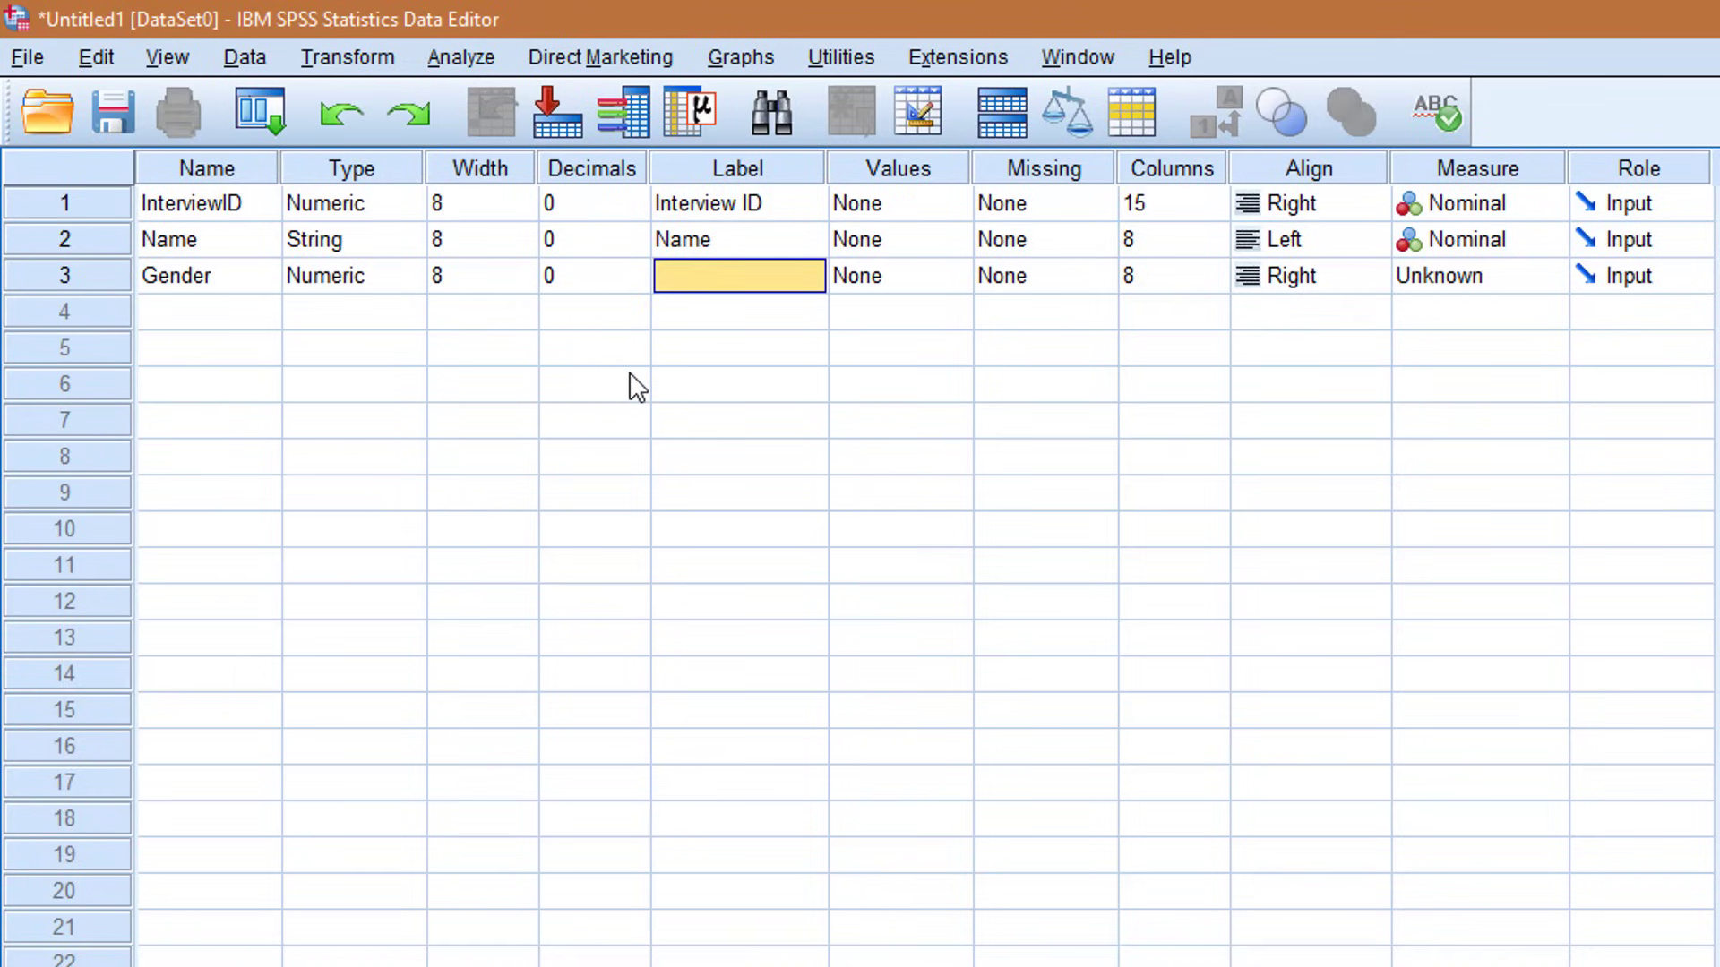
type("Gender")
key("Tab")
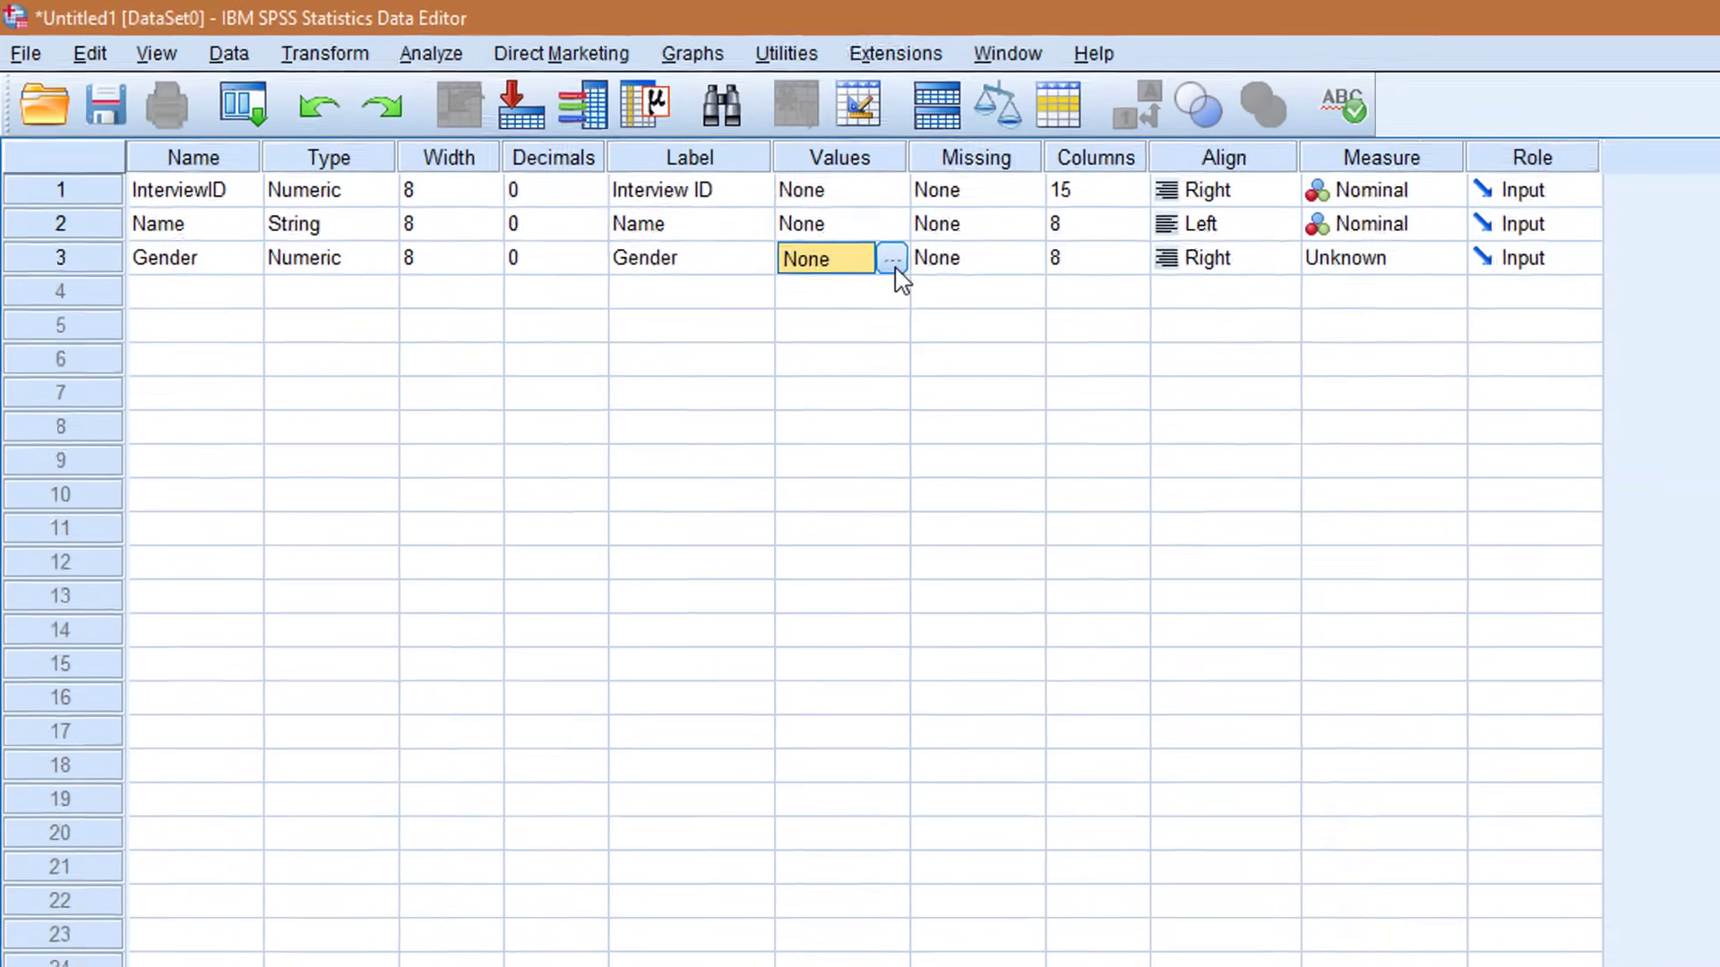
- Define Gender's value labels as 1 = Male and 2 = Female
left_click(954, 277)
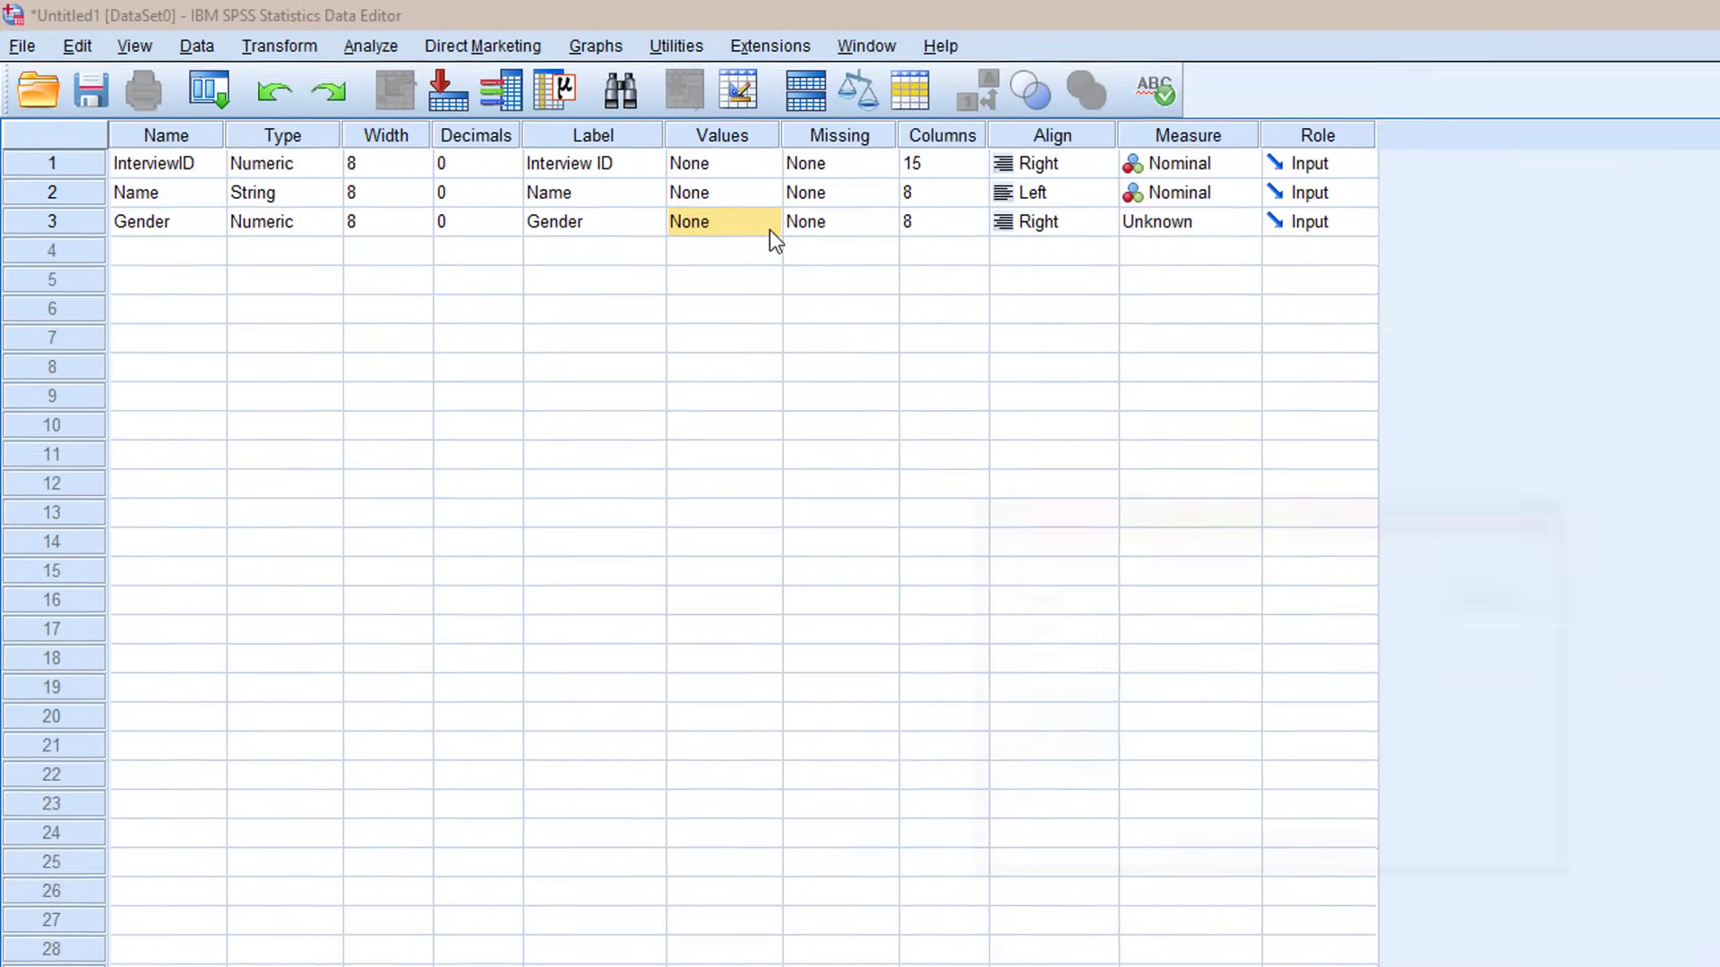
type("1")
key("Tab")
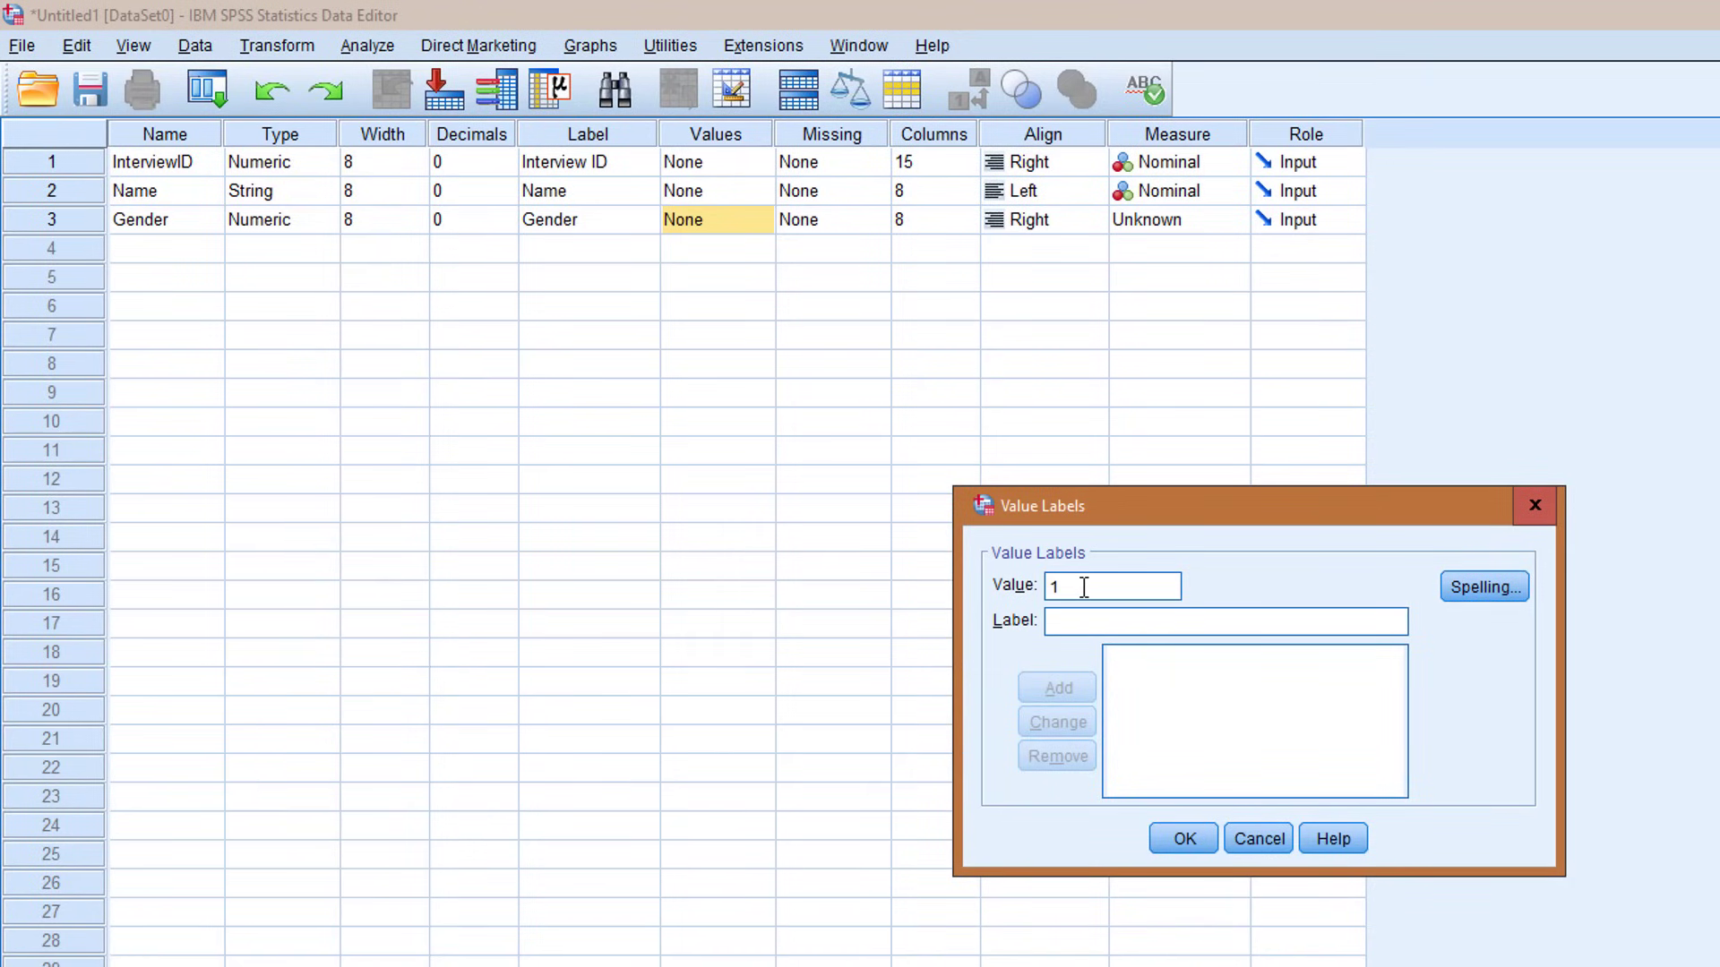
type("Male")
left_click(1058, 687)
type("2")
key("Tab")
type("F")
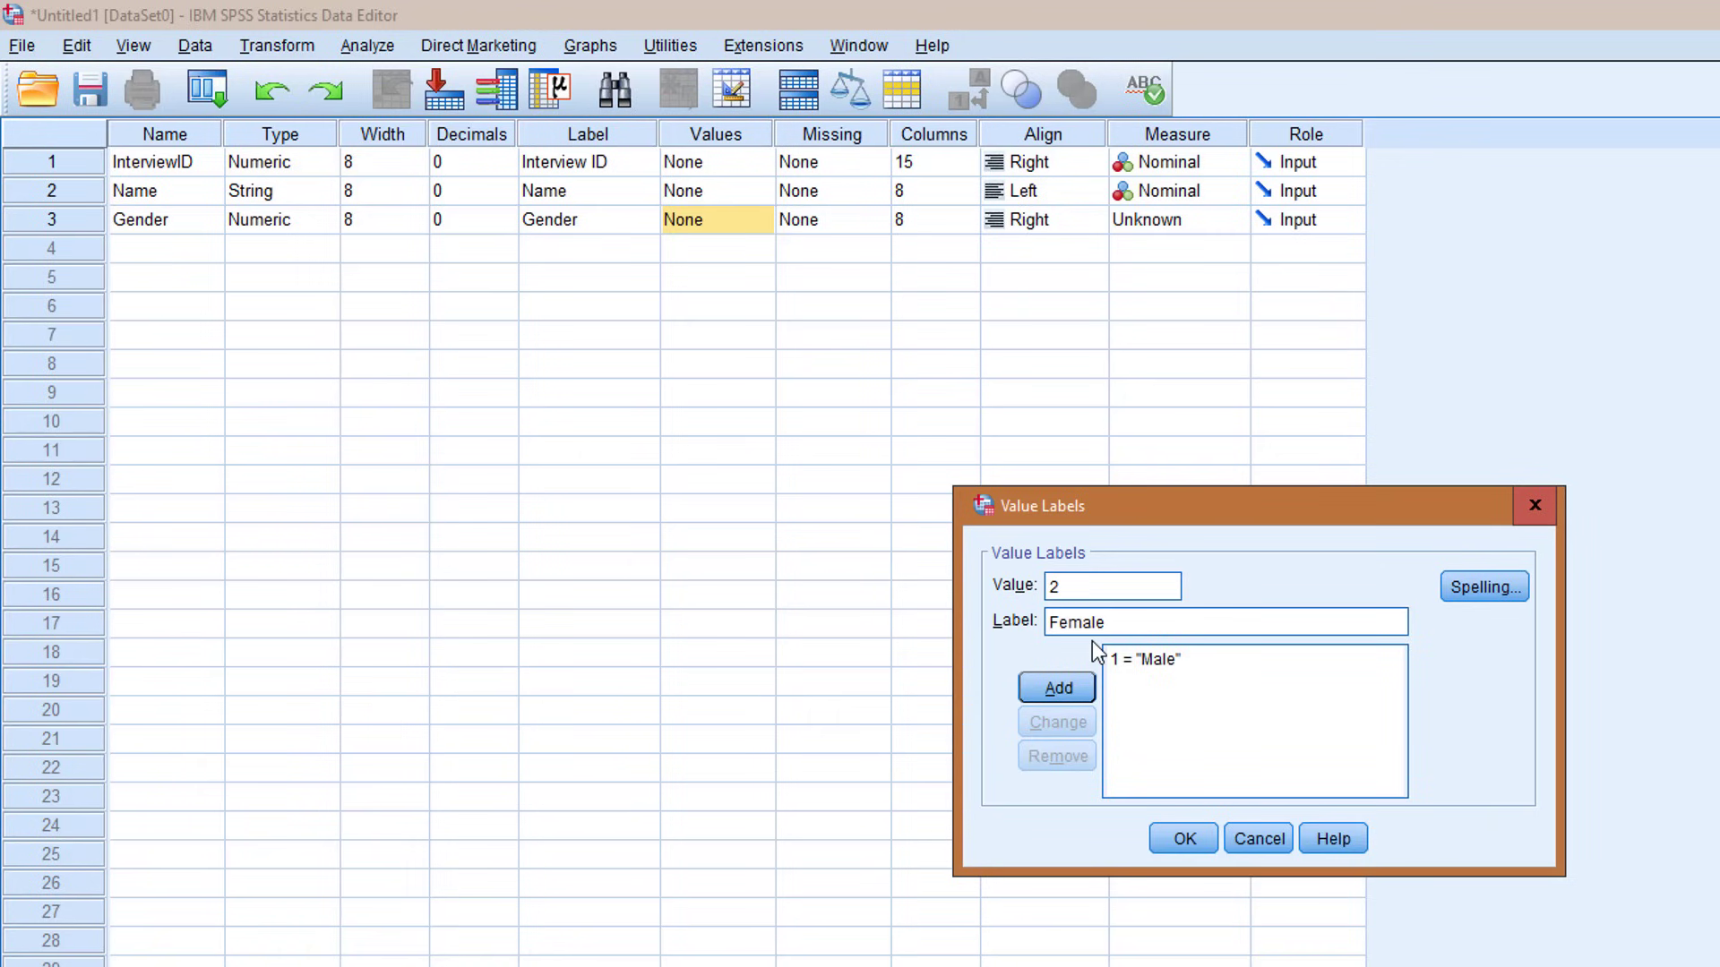
left_click(1074, 691)
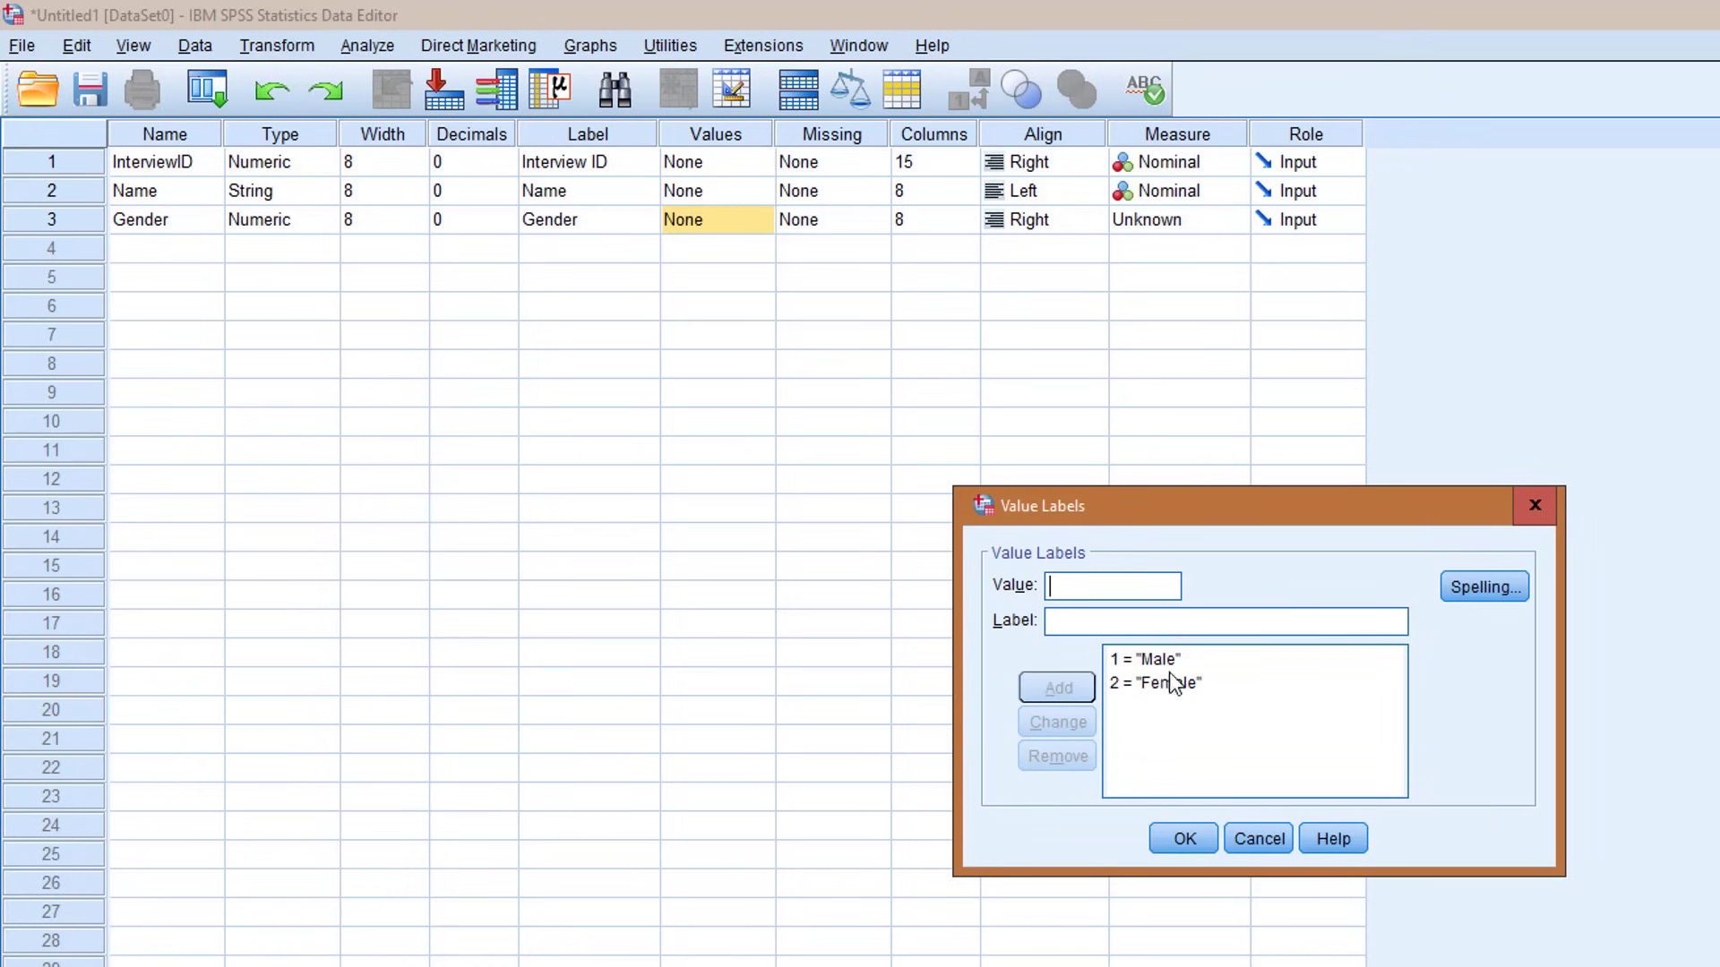
left_click(1186, 839)
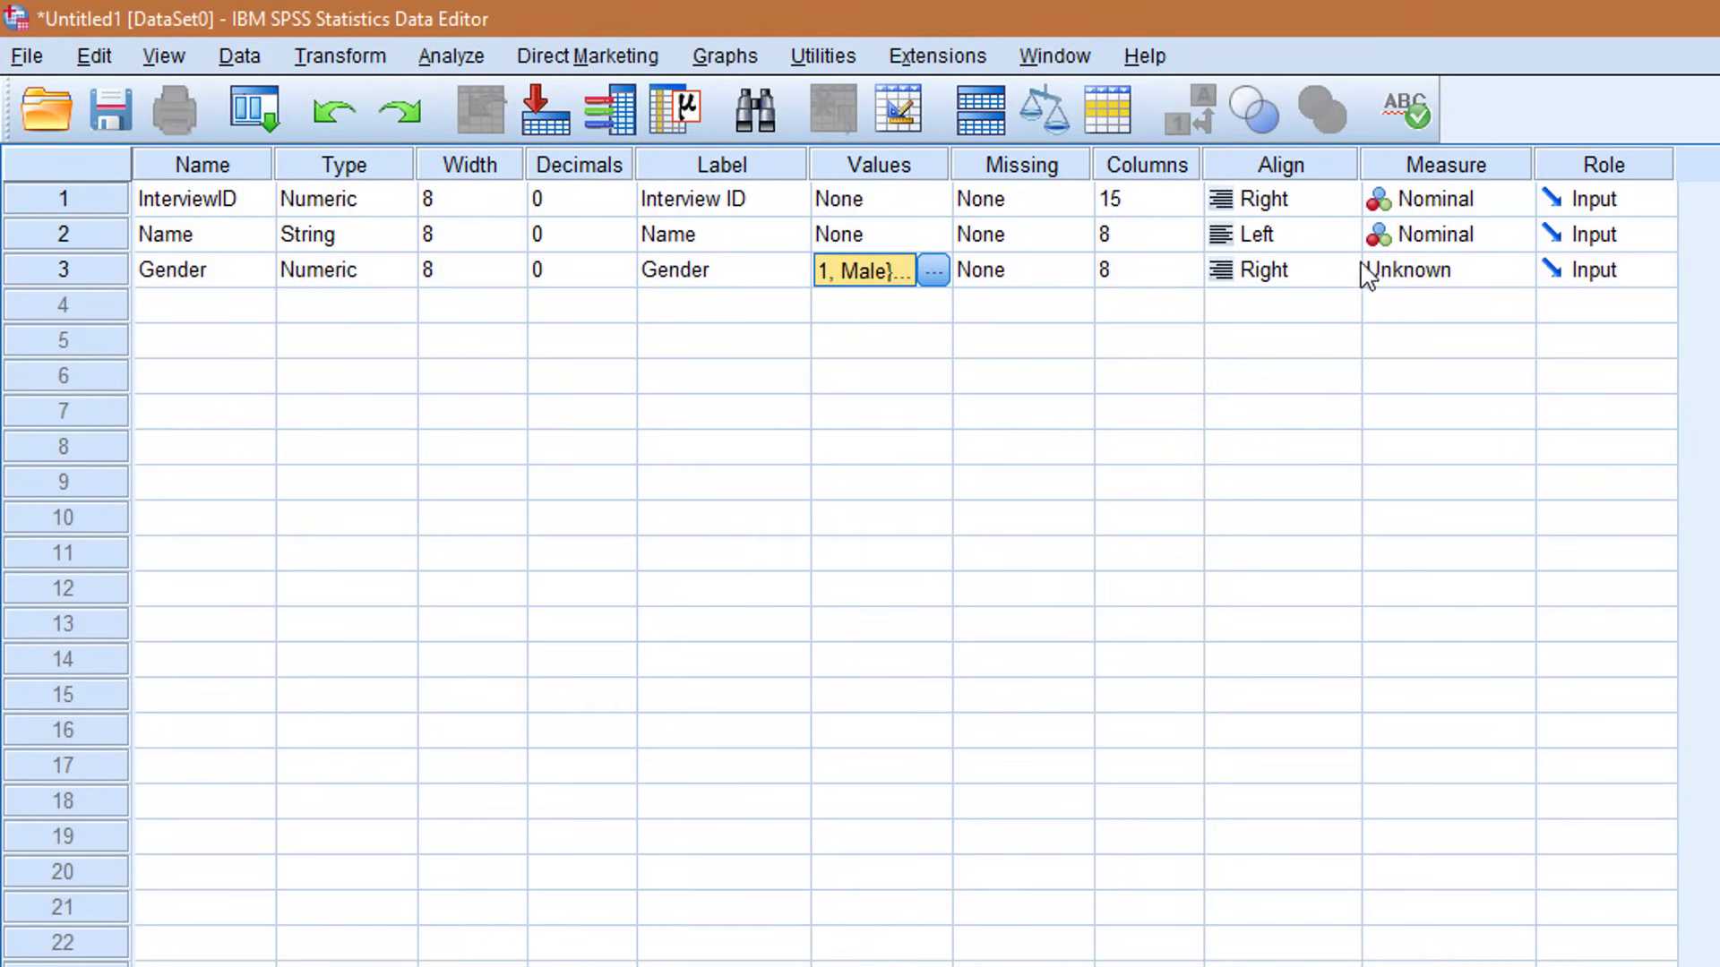
- Set Gender to Nominal, then add a row-4 Age variable labelled 'Age' with Scale measure
left_click(1462, 277)
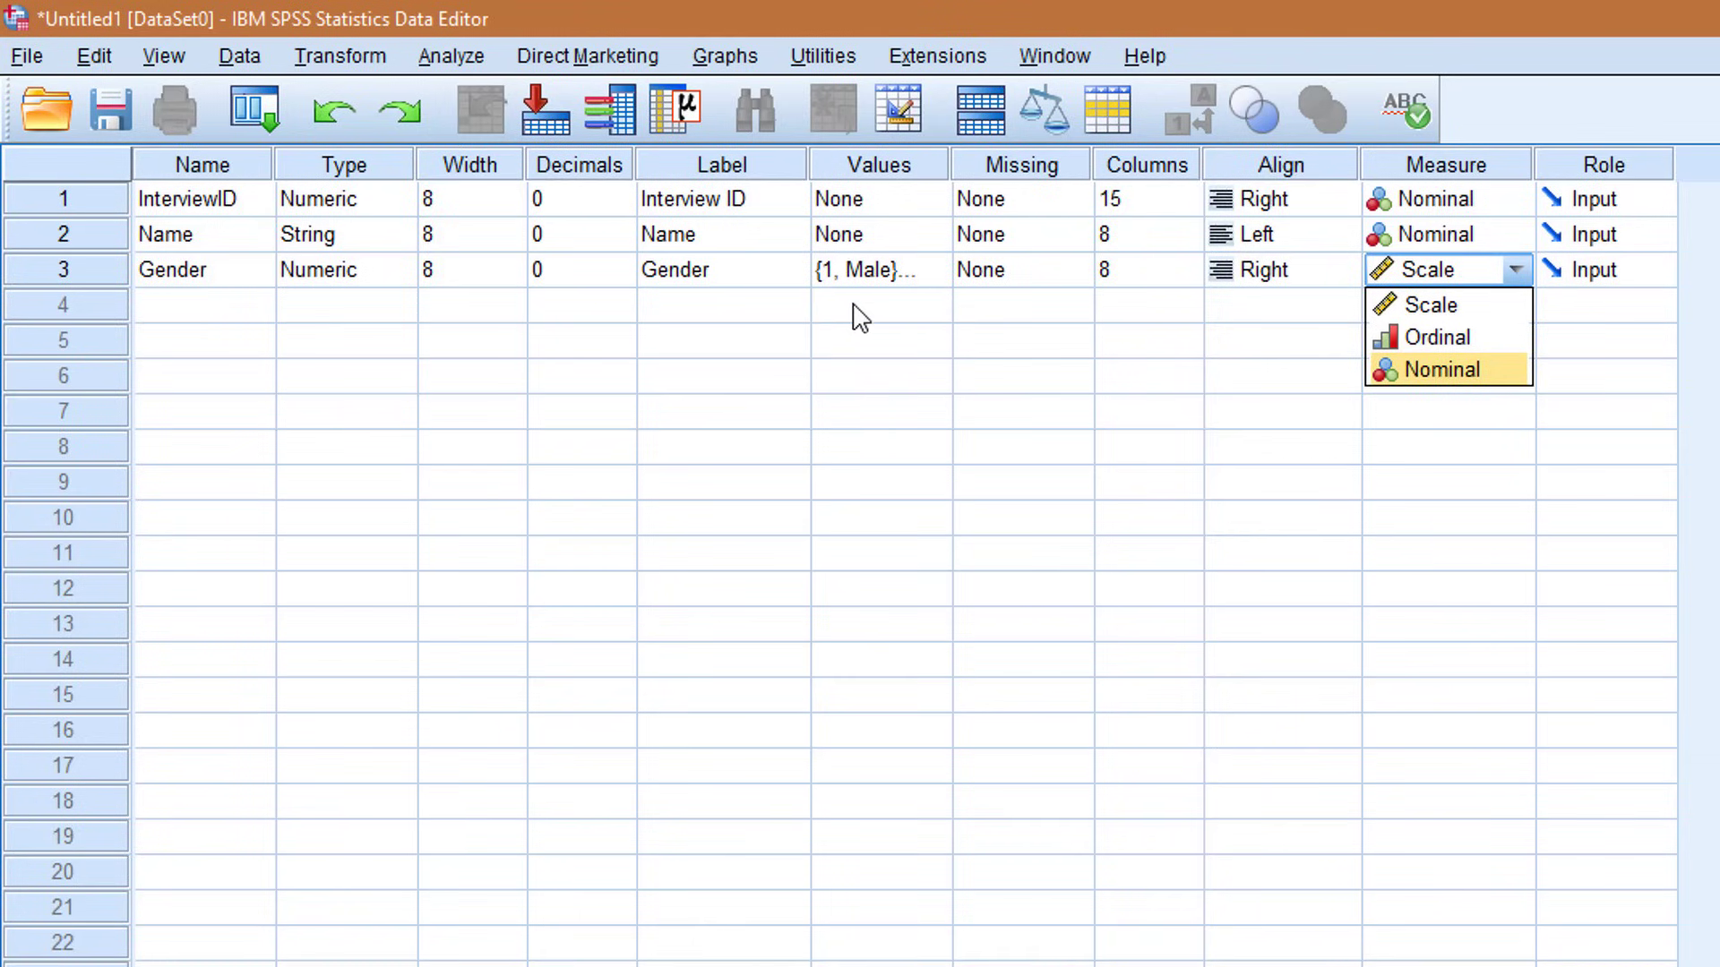
left_click(1451, 371)
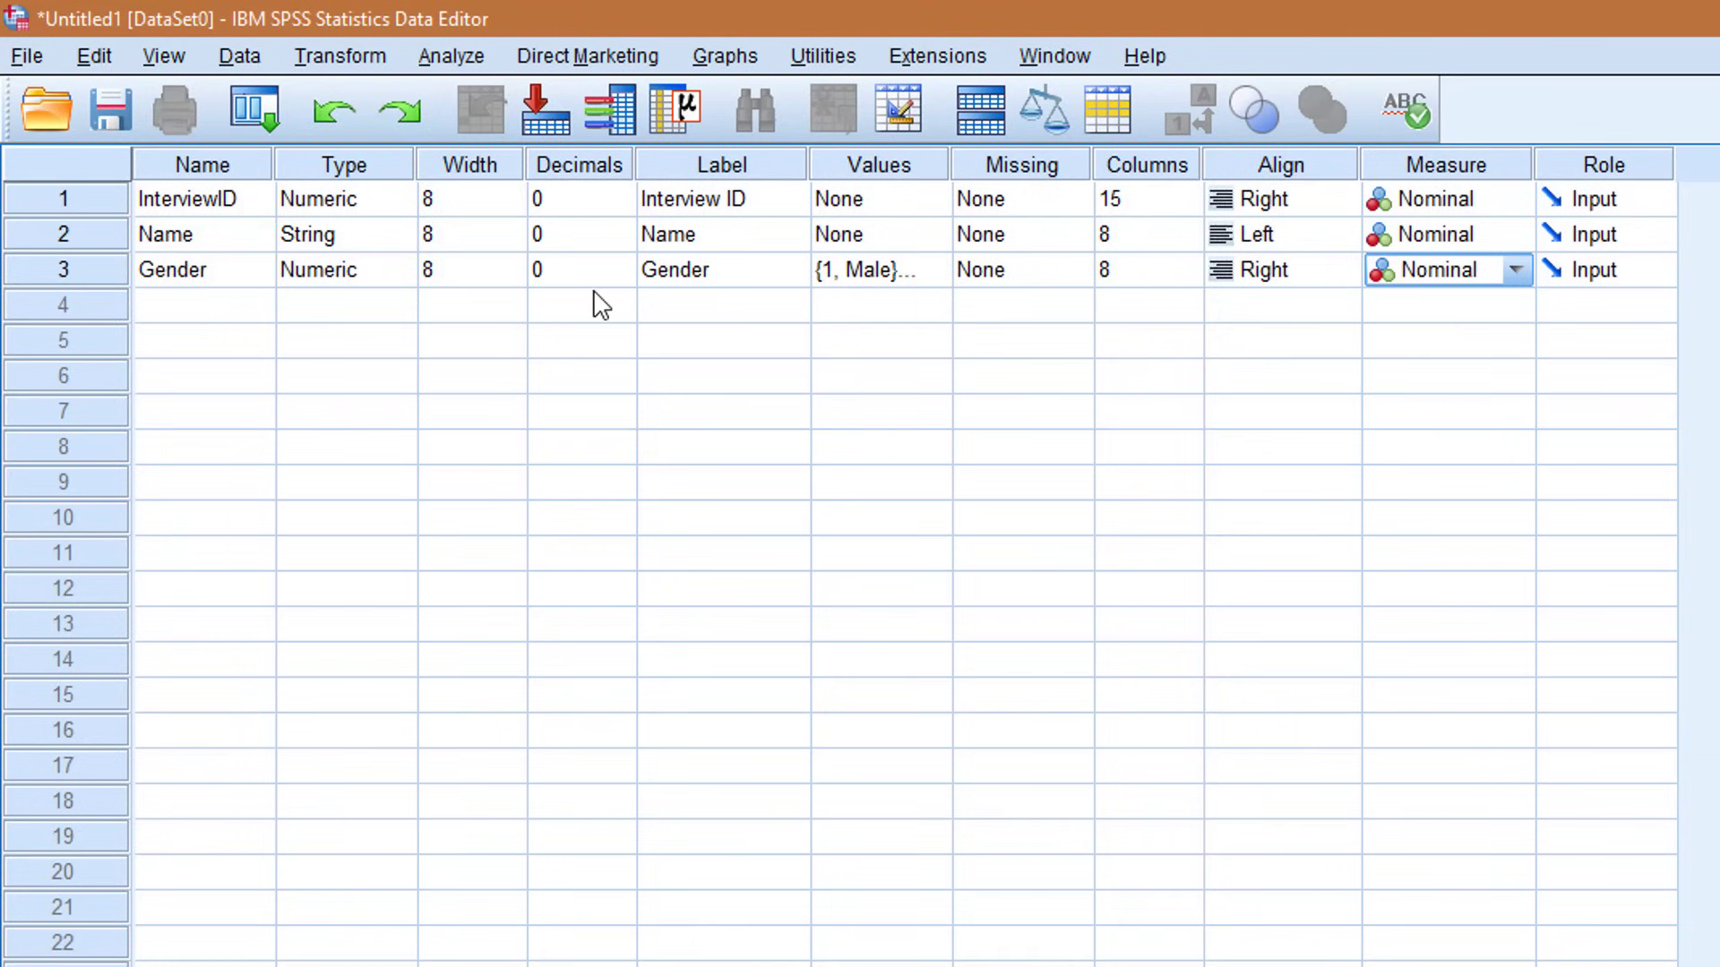
left_click(194, 321)
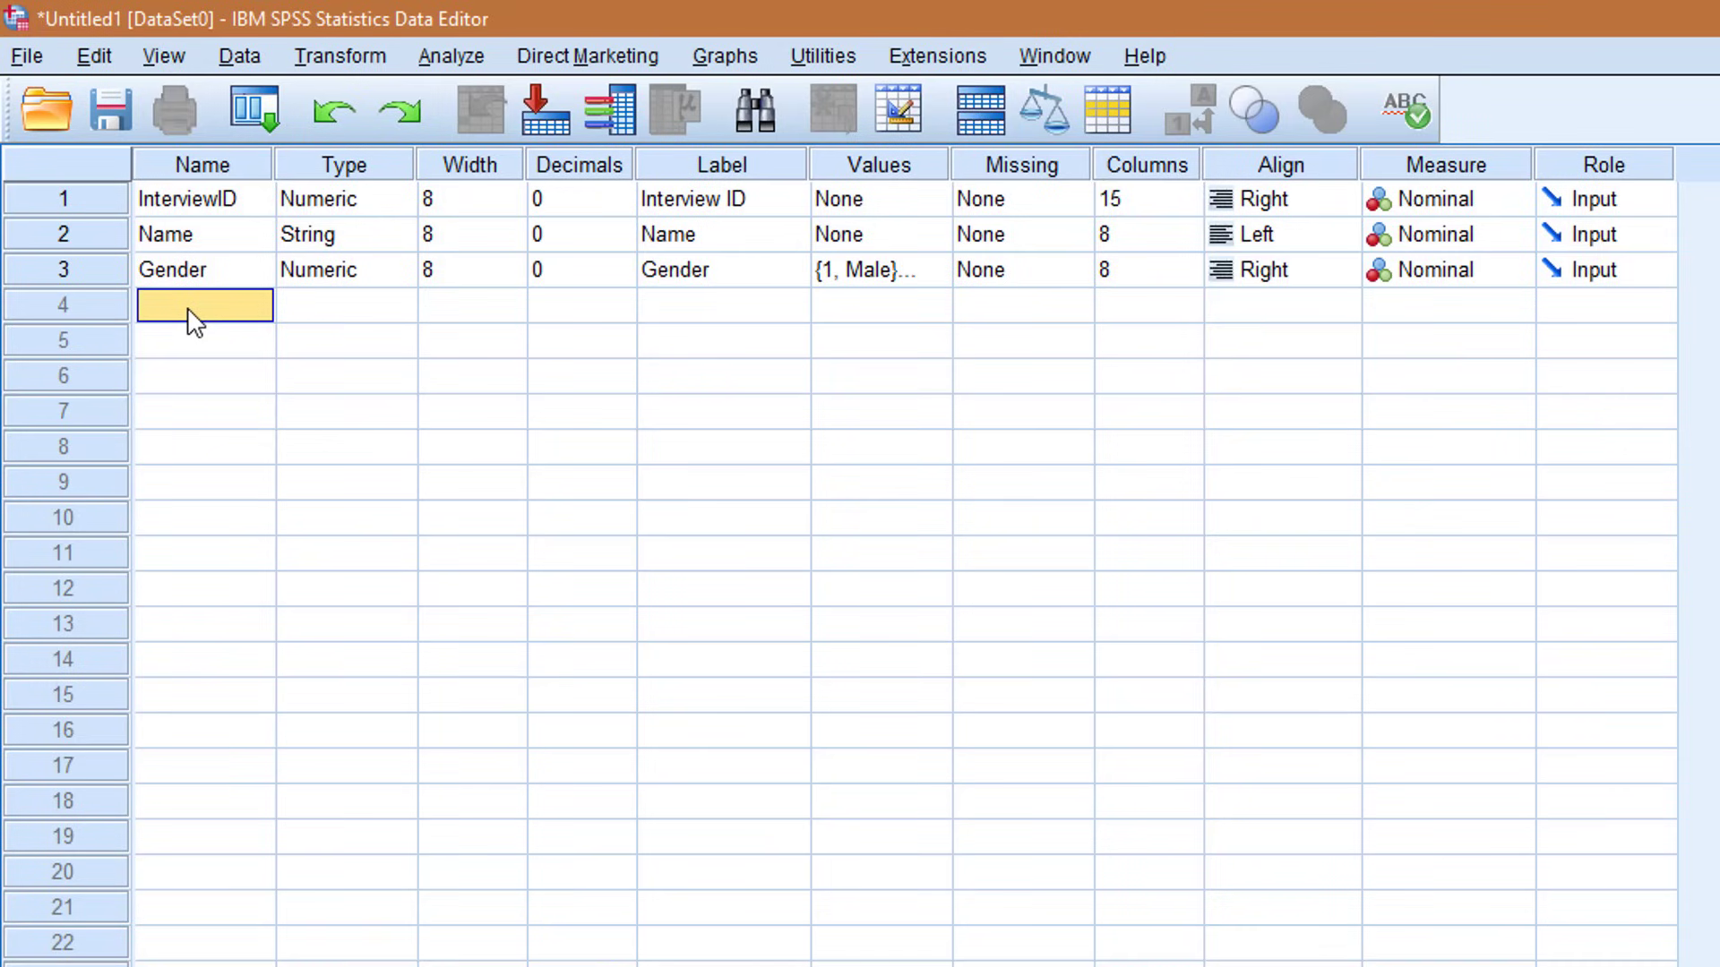
type("Age")
key("Tab")
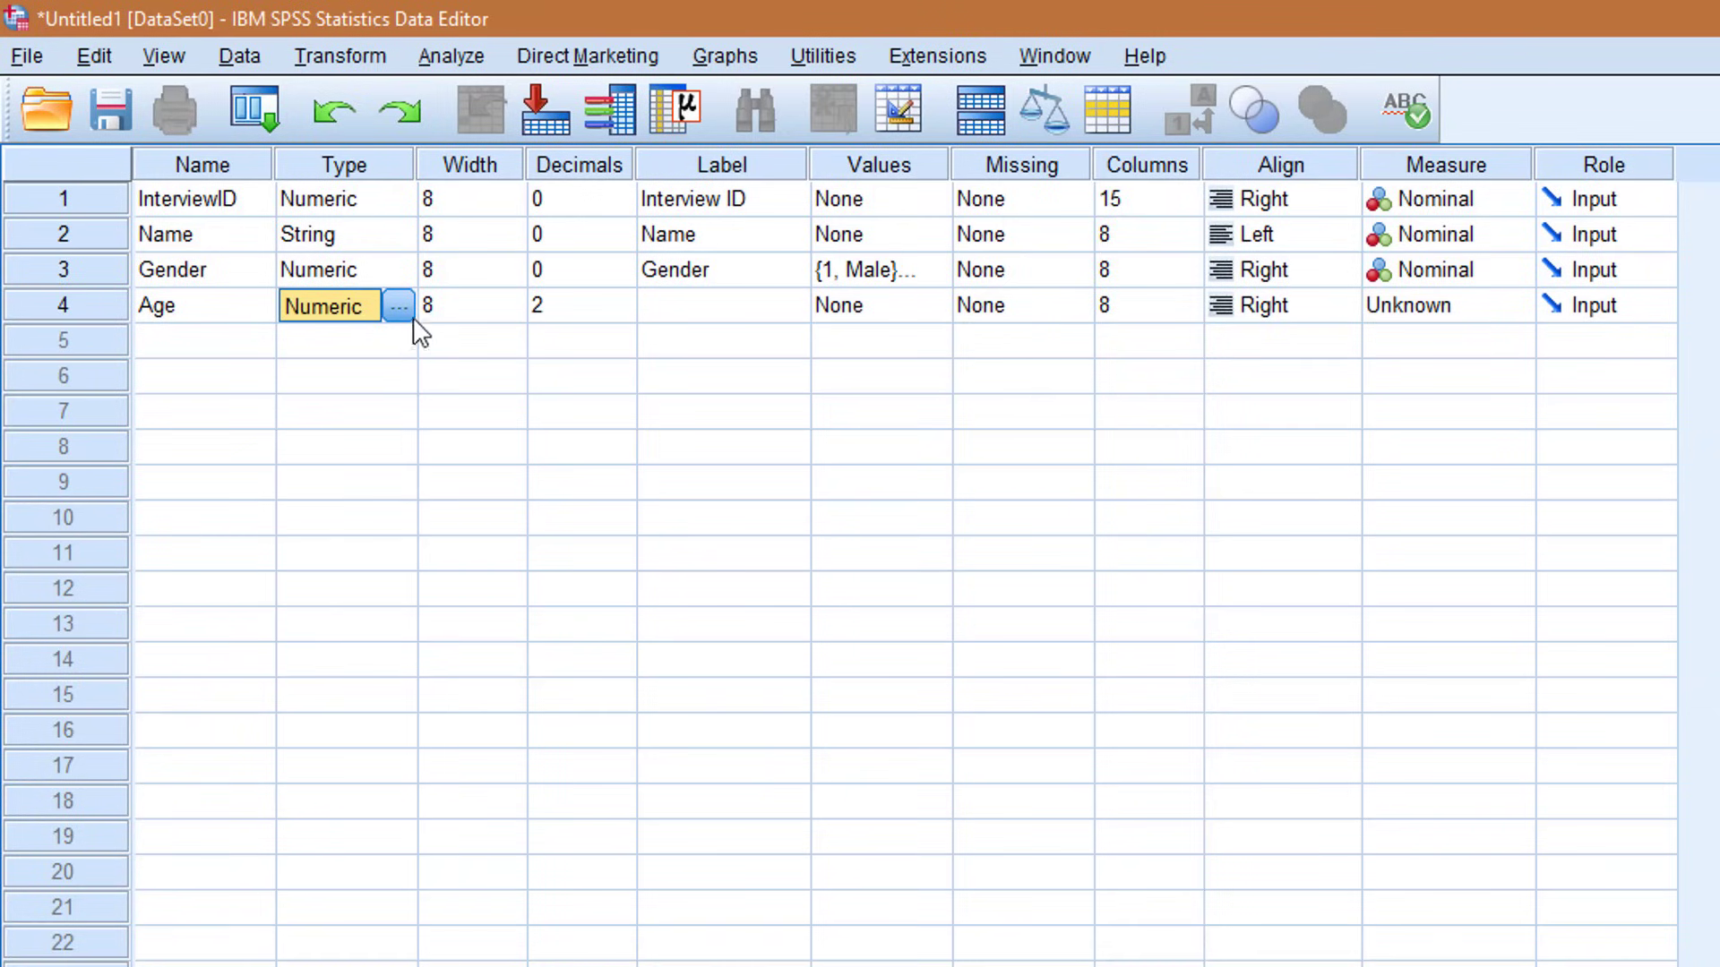
left_click(697, 312)
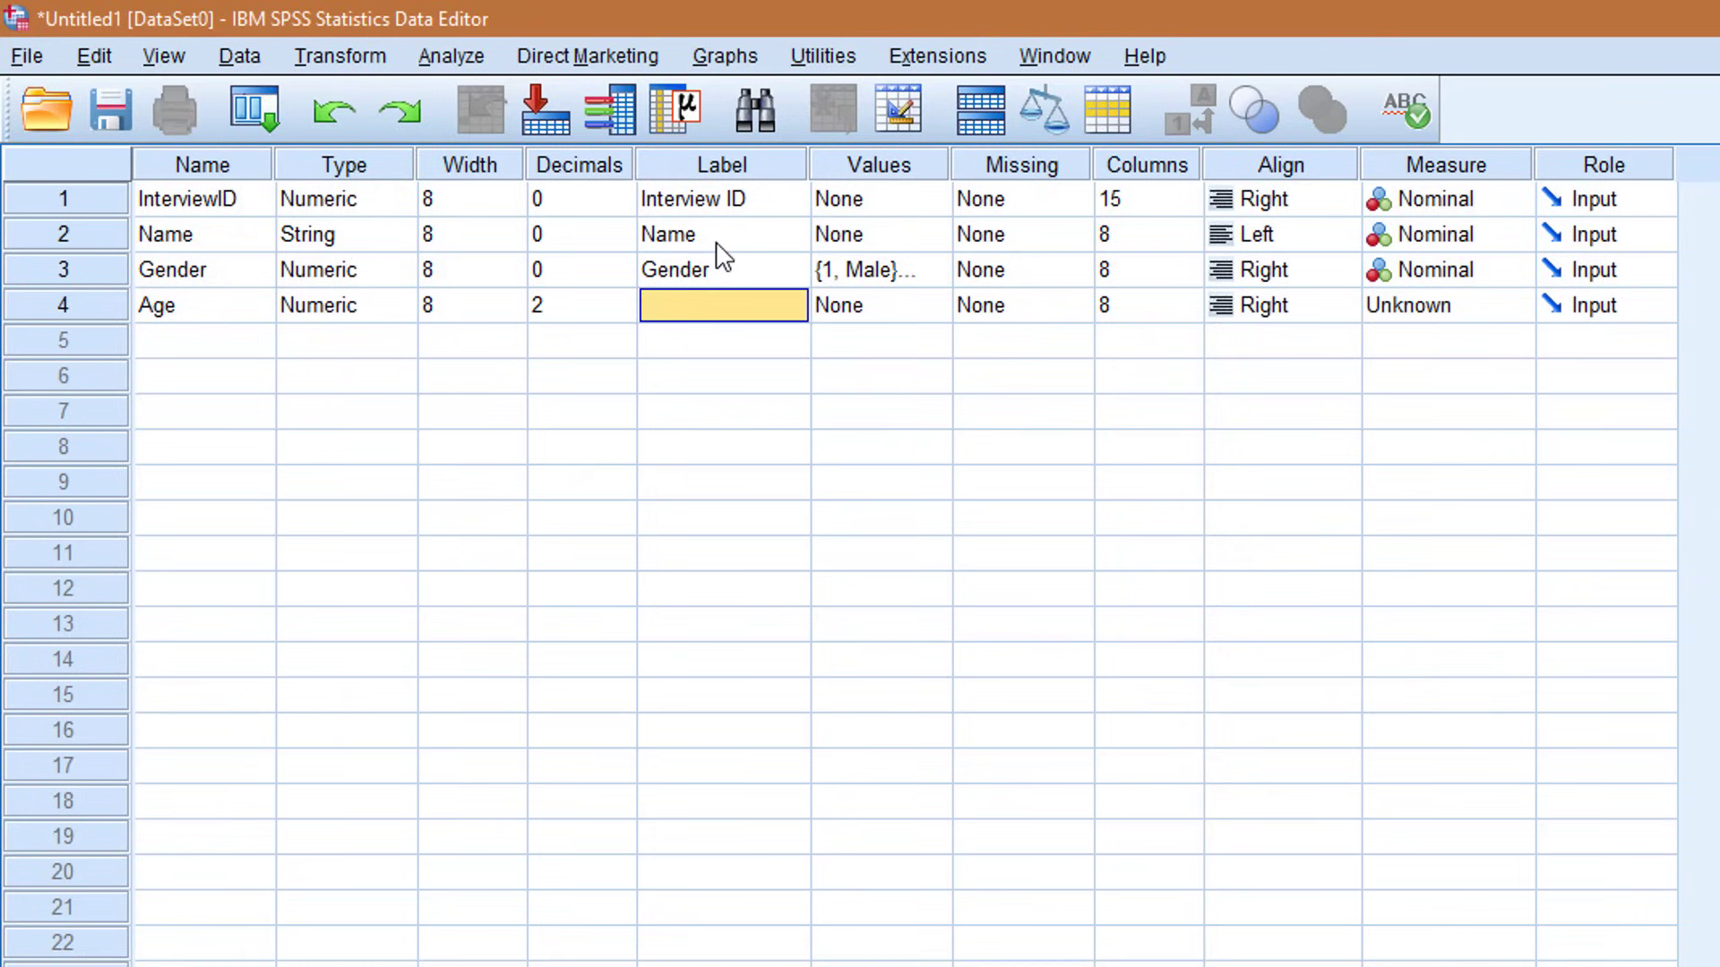
type("Age")
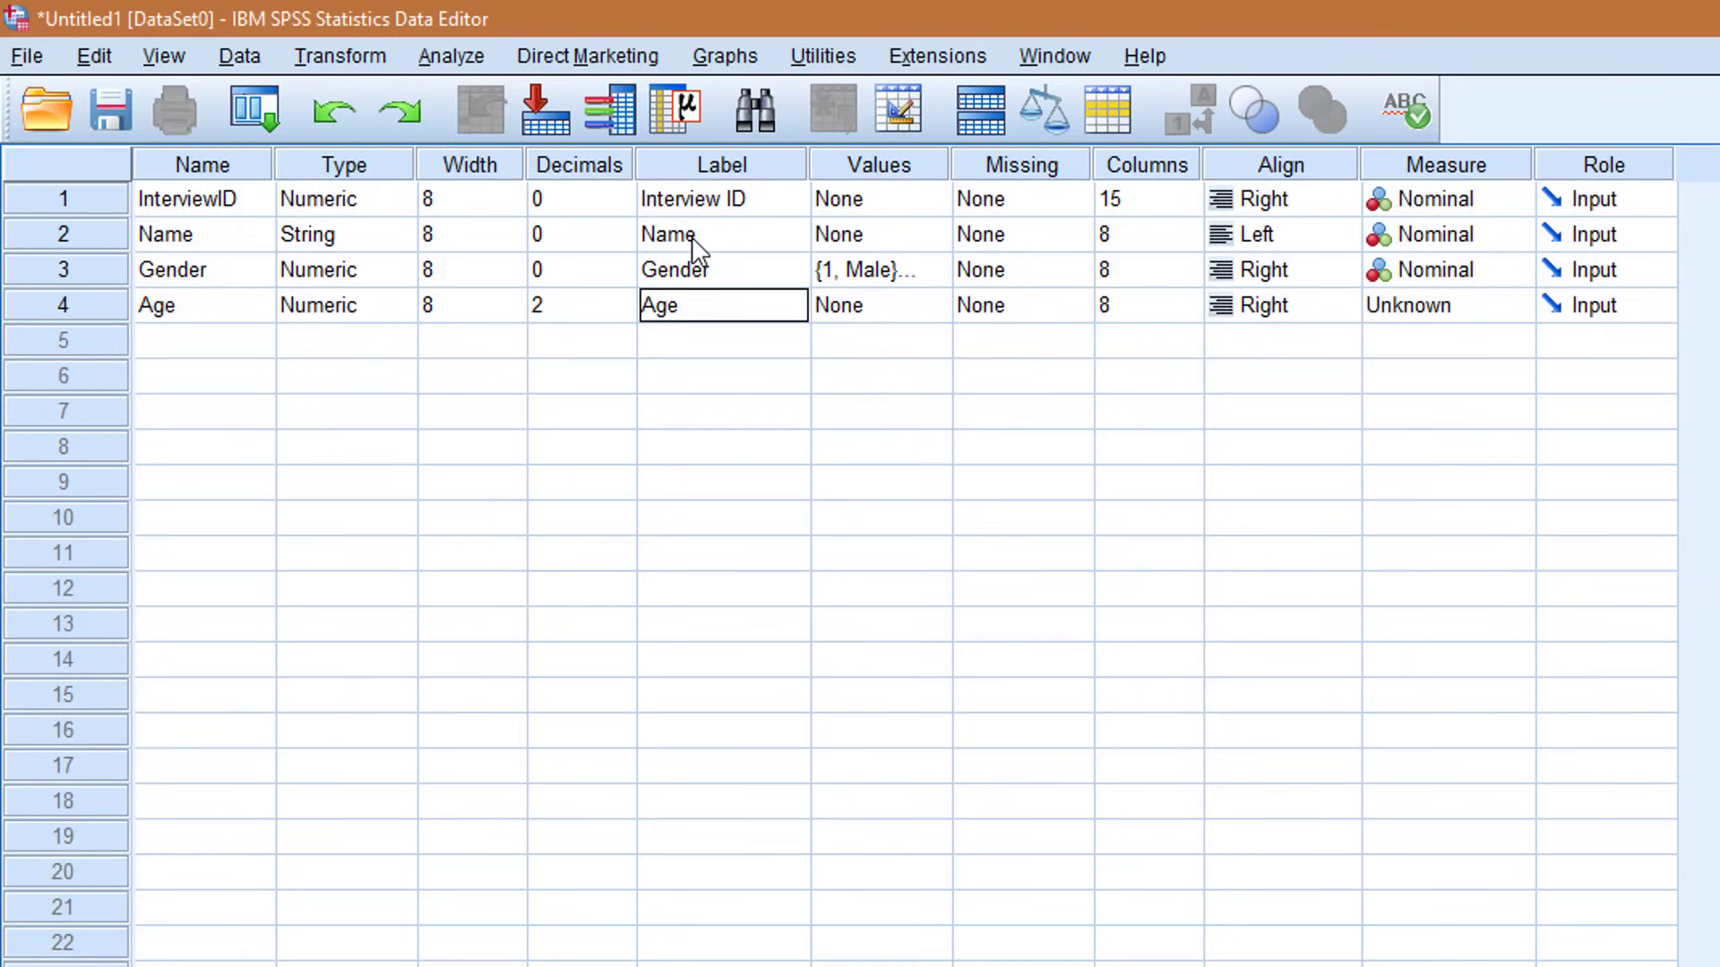
left_click(860, 306)
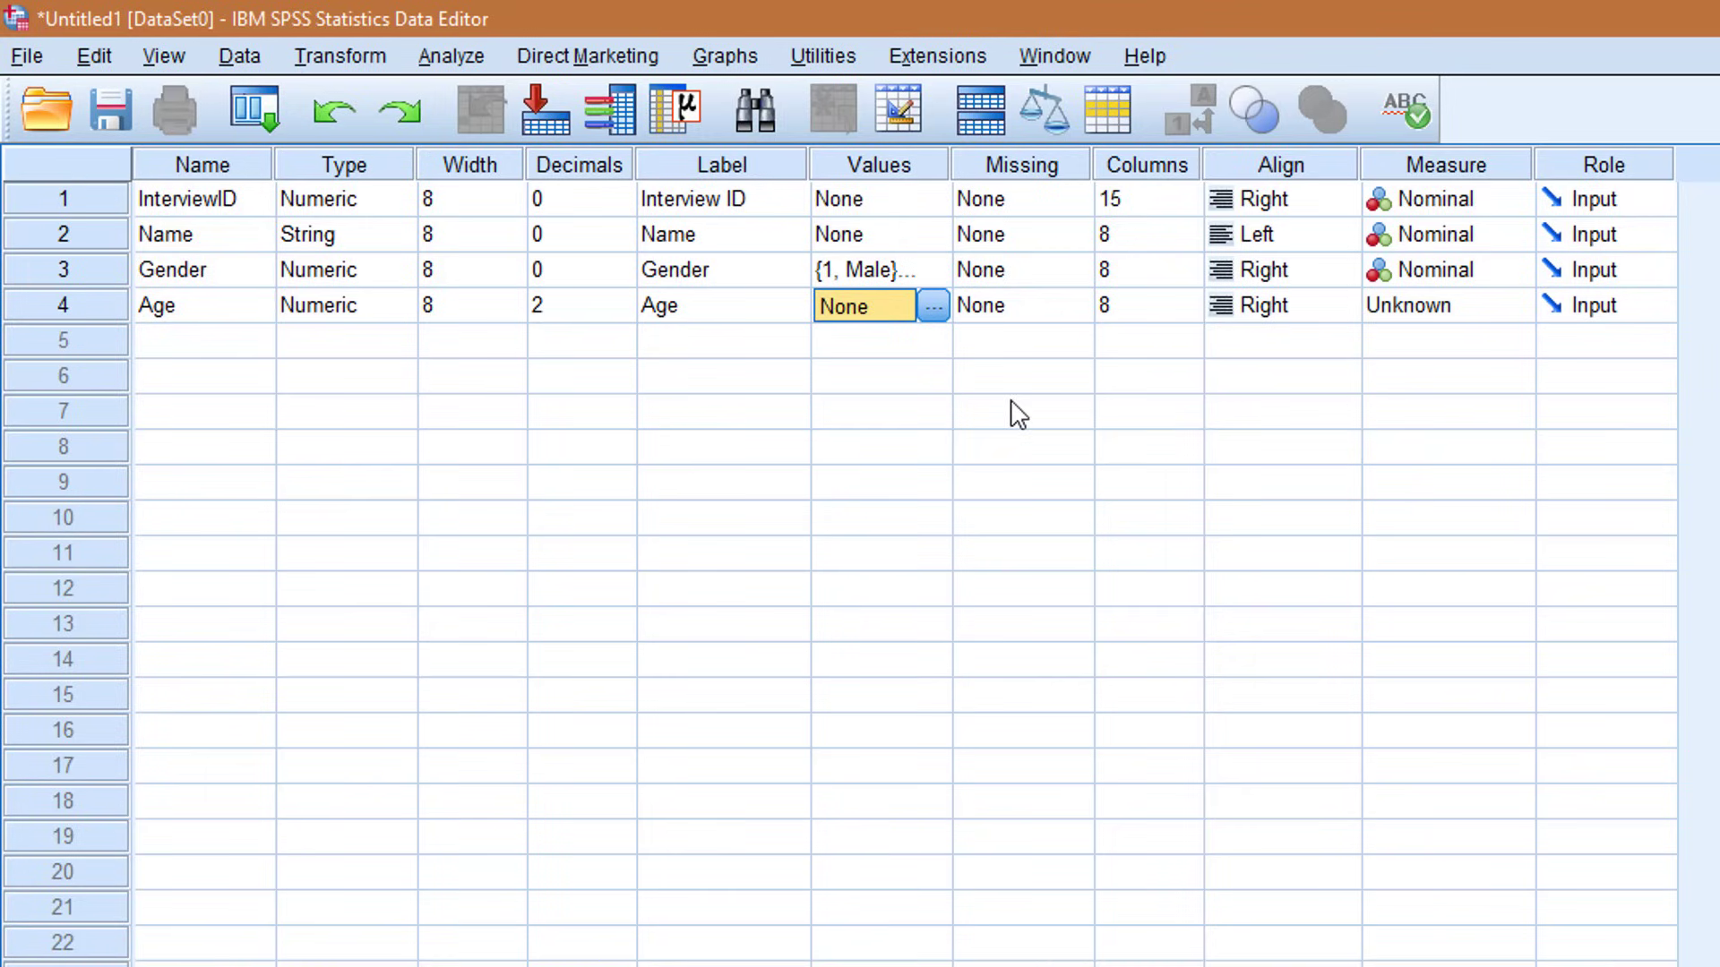
left_click(1480, 315)
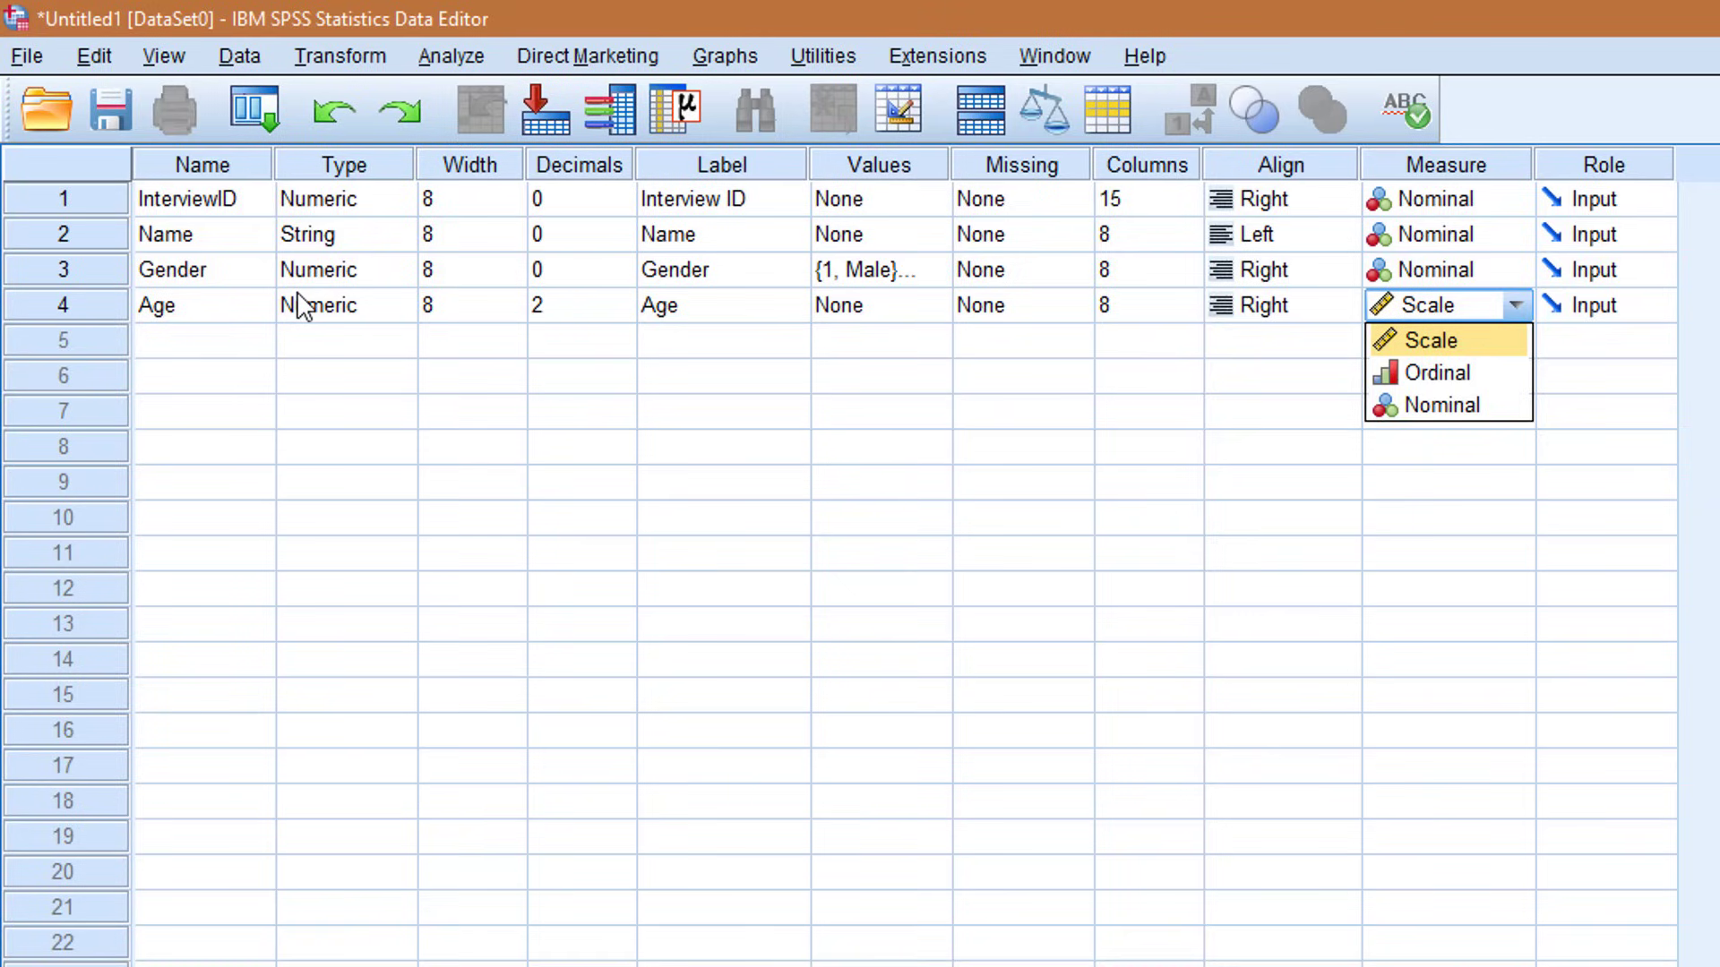
left_click(1467, 352)
- Add a row-5 variable Rice with 0 decimals, labelled 'Did you eat rice in the past 7 days?'
left_click(197, 350)
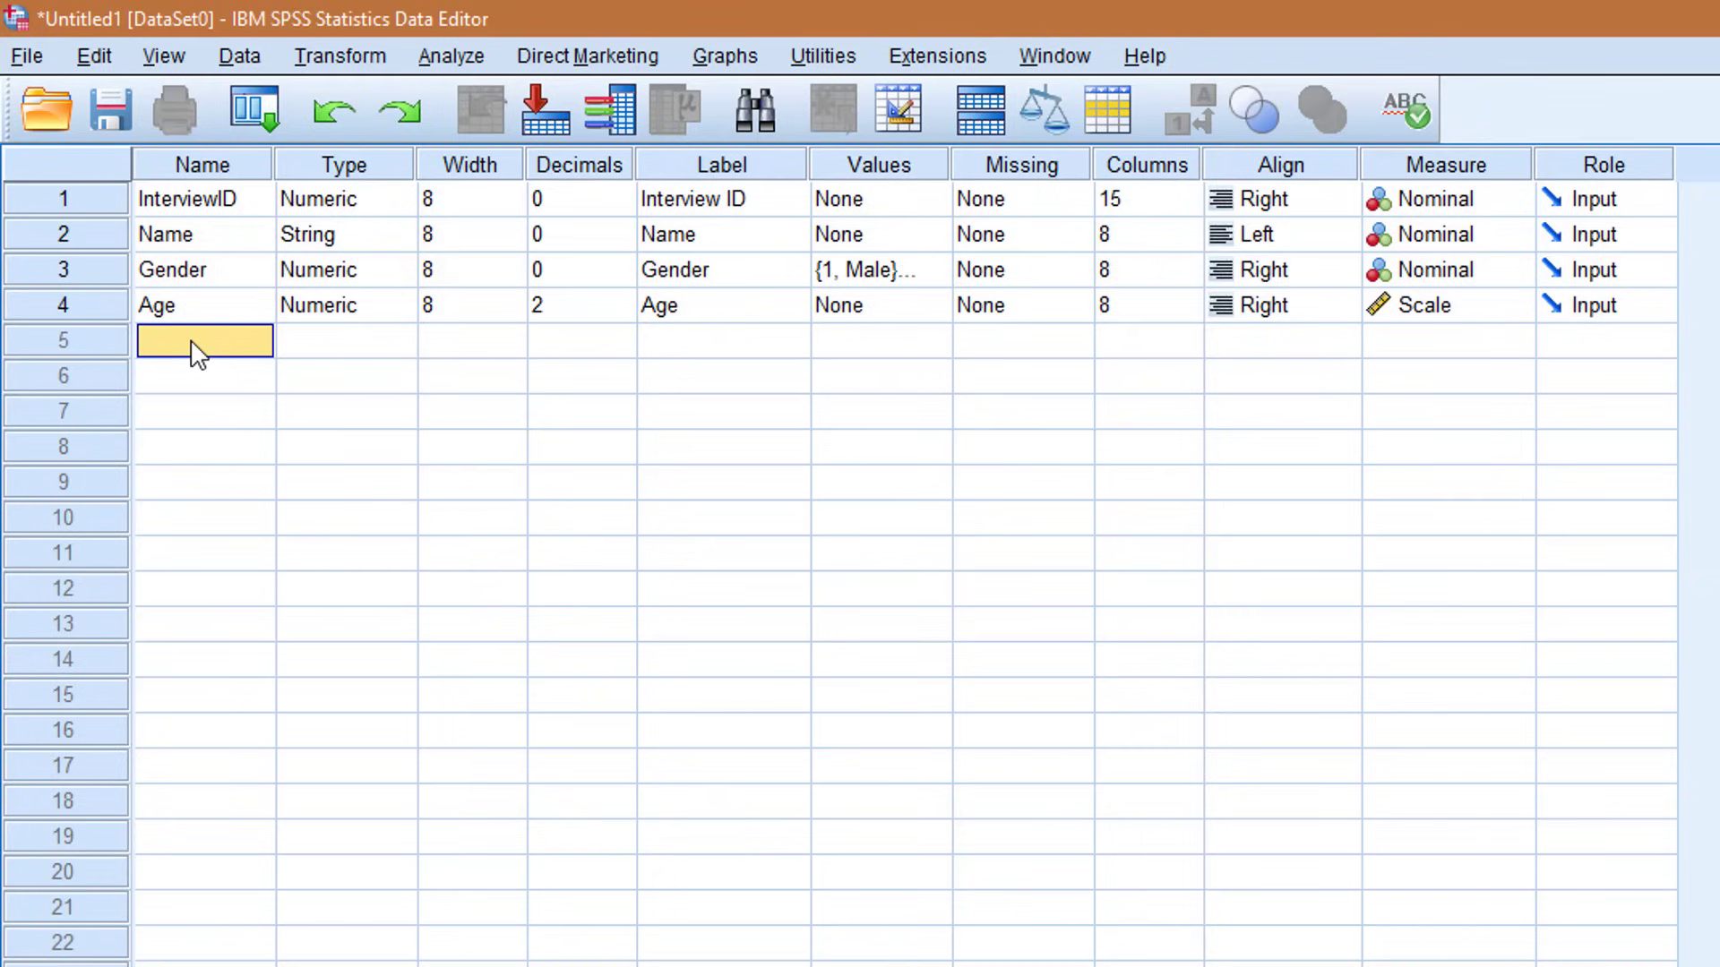
type("Rice")
key("Tab")
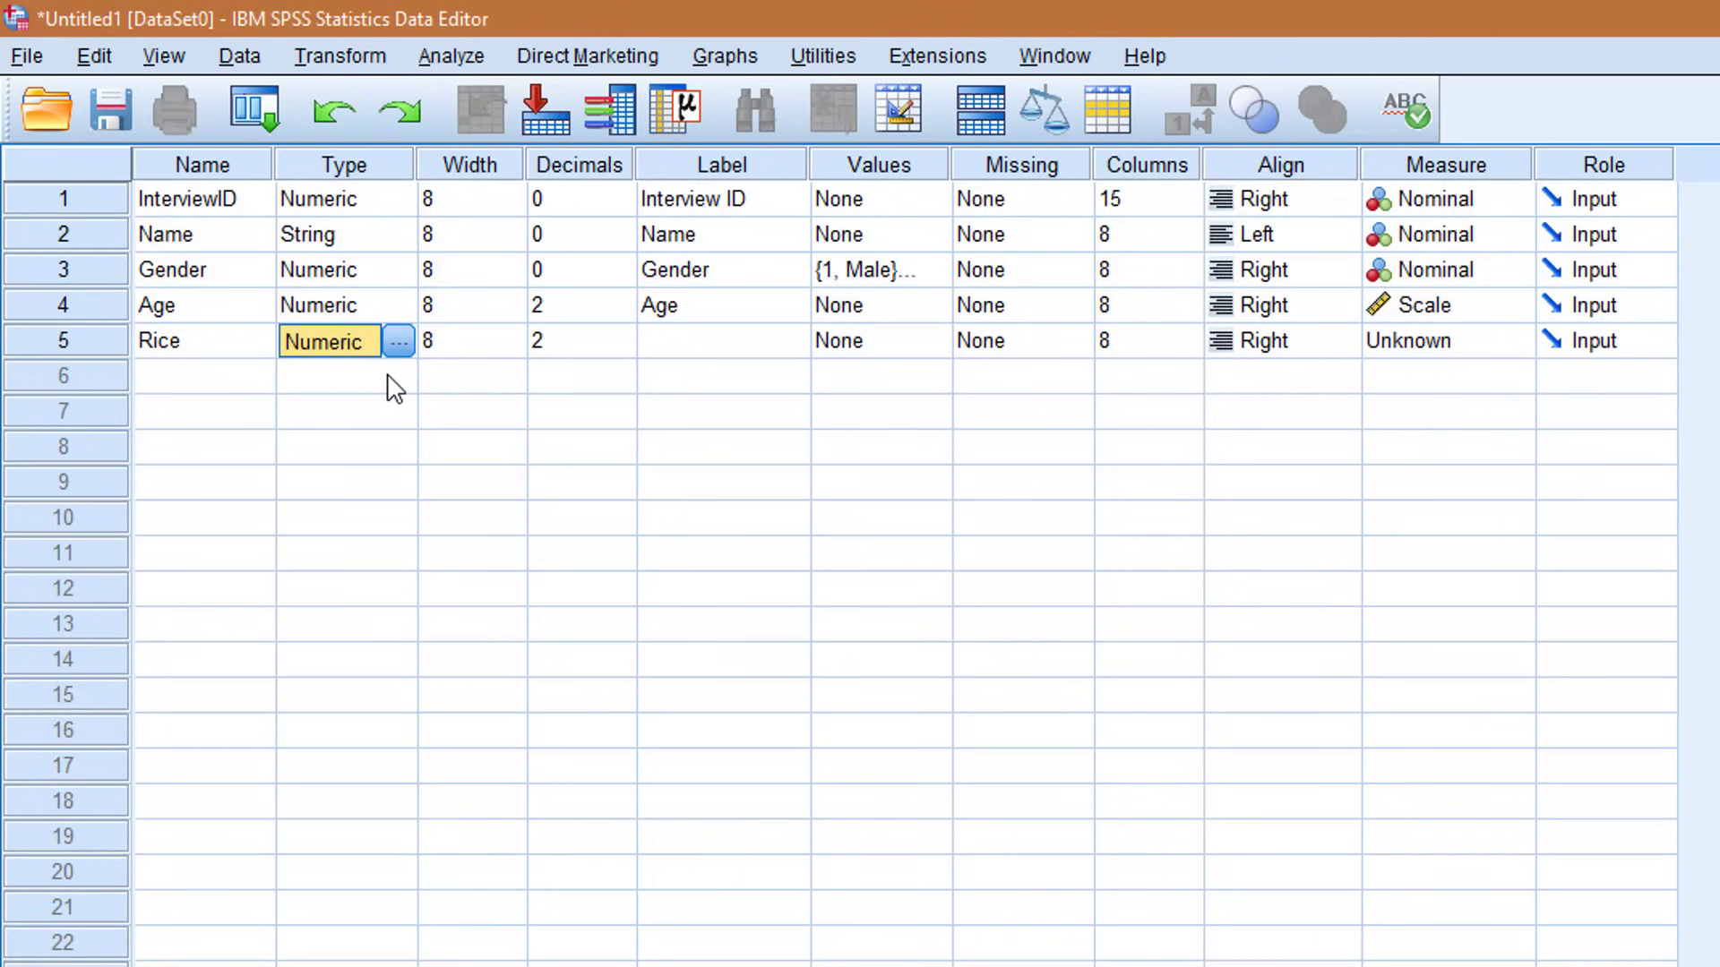
left_click(559, 345)
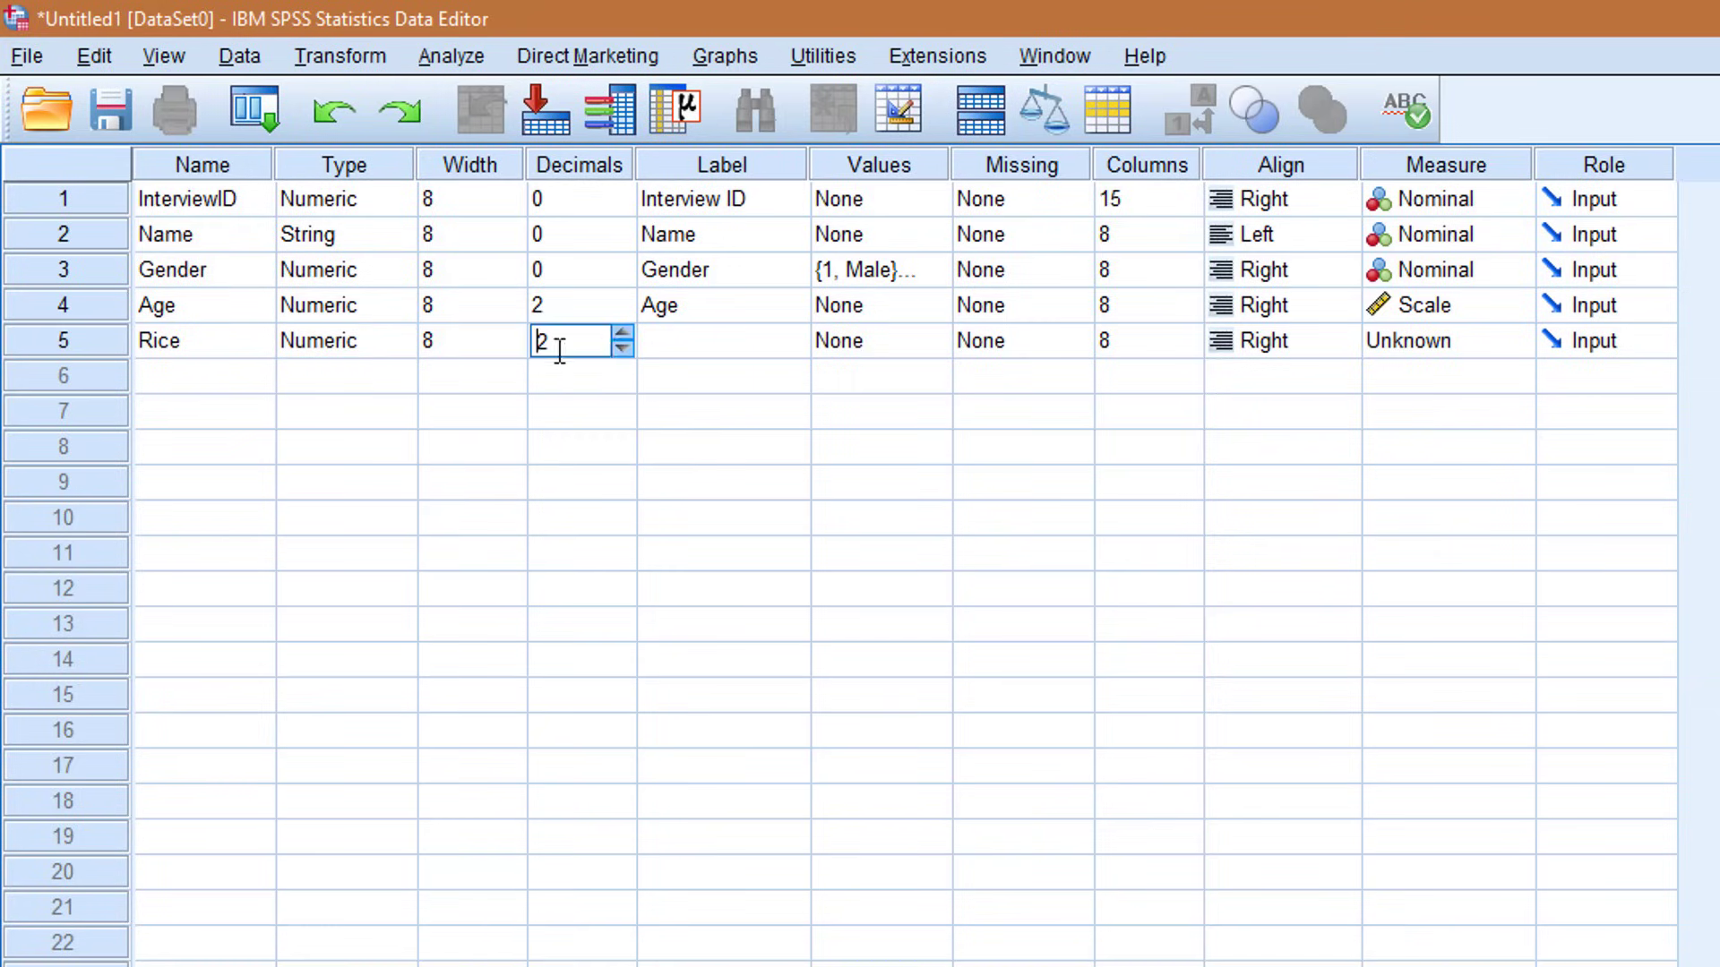
left_click(622, 348)
left_click(622, 349)
left_click(721, 345)
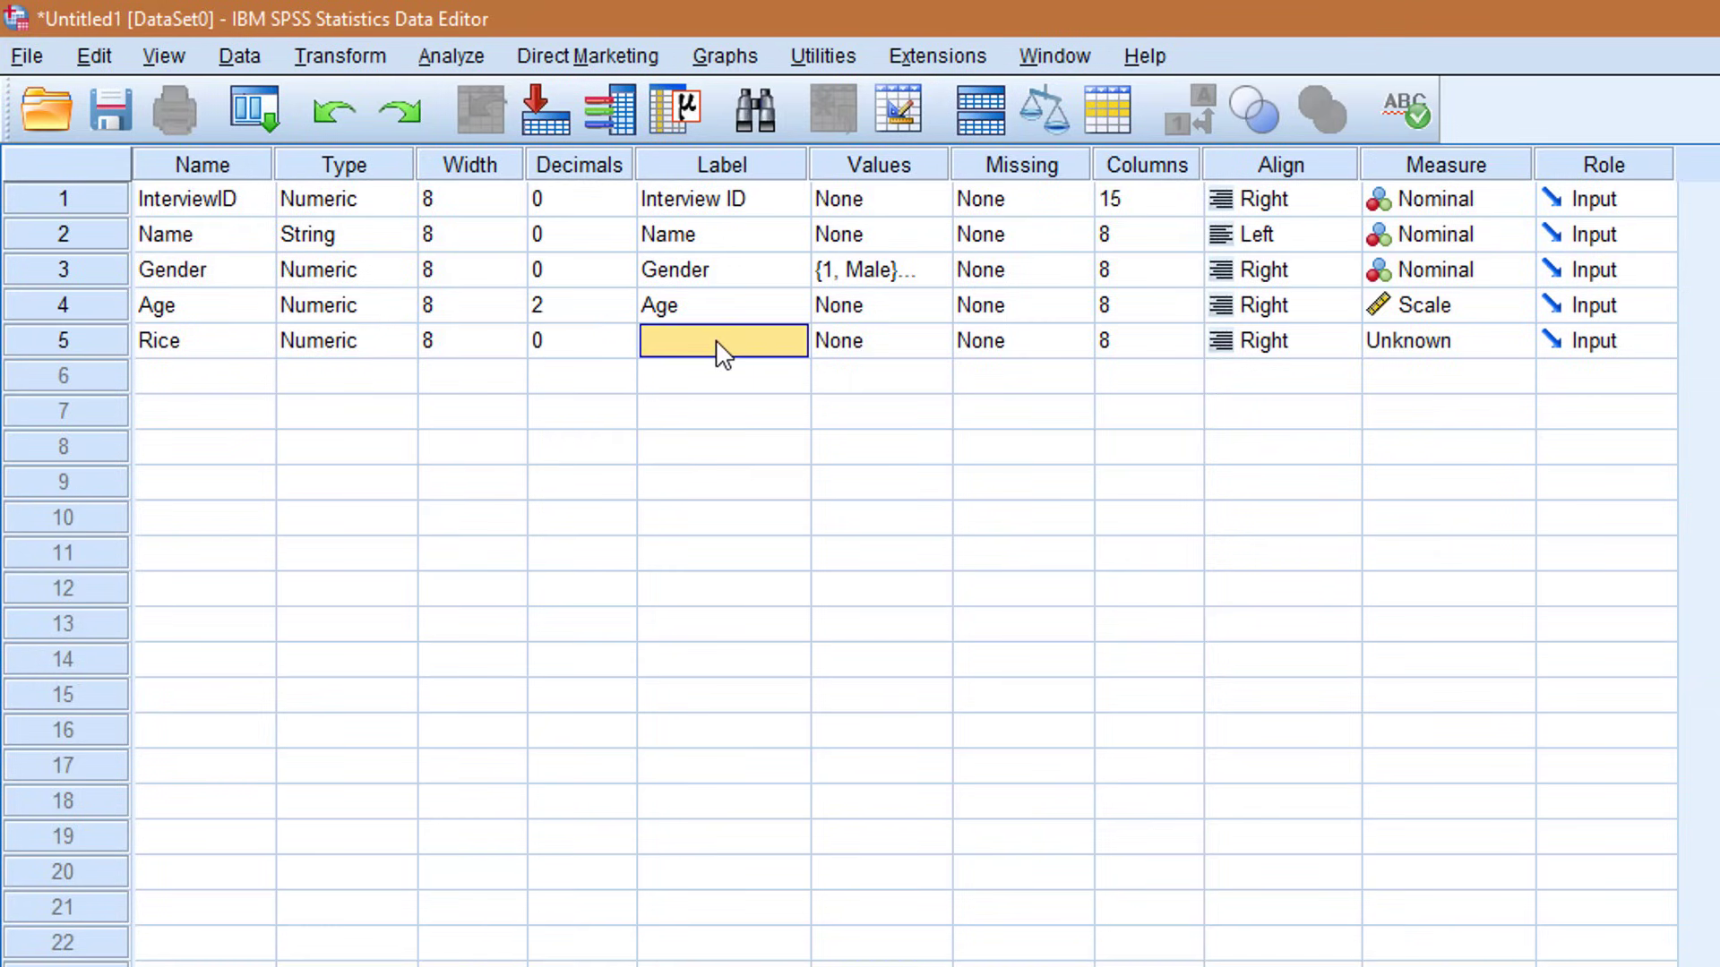
type("Rice")
key("BackSpace")
key("BackSpace")
key("BackSpace")
key("BackSpace")
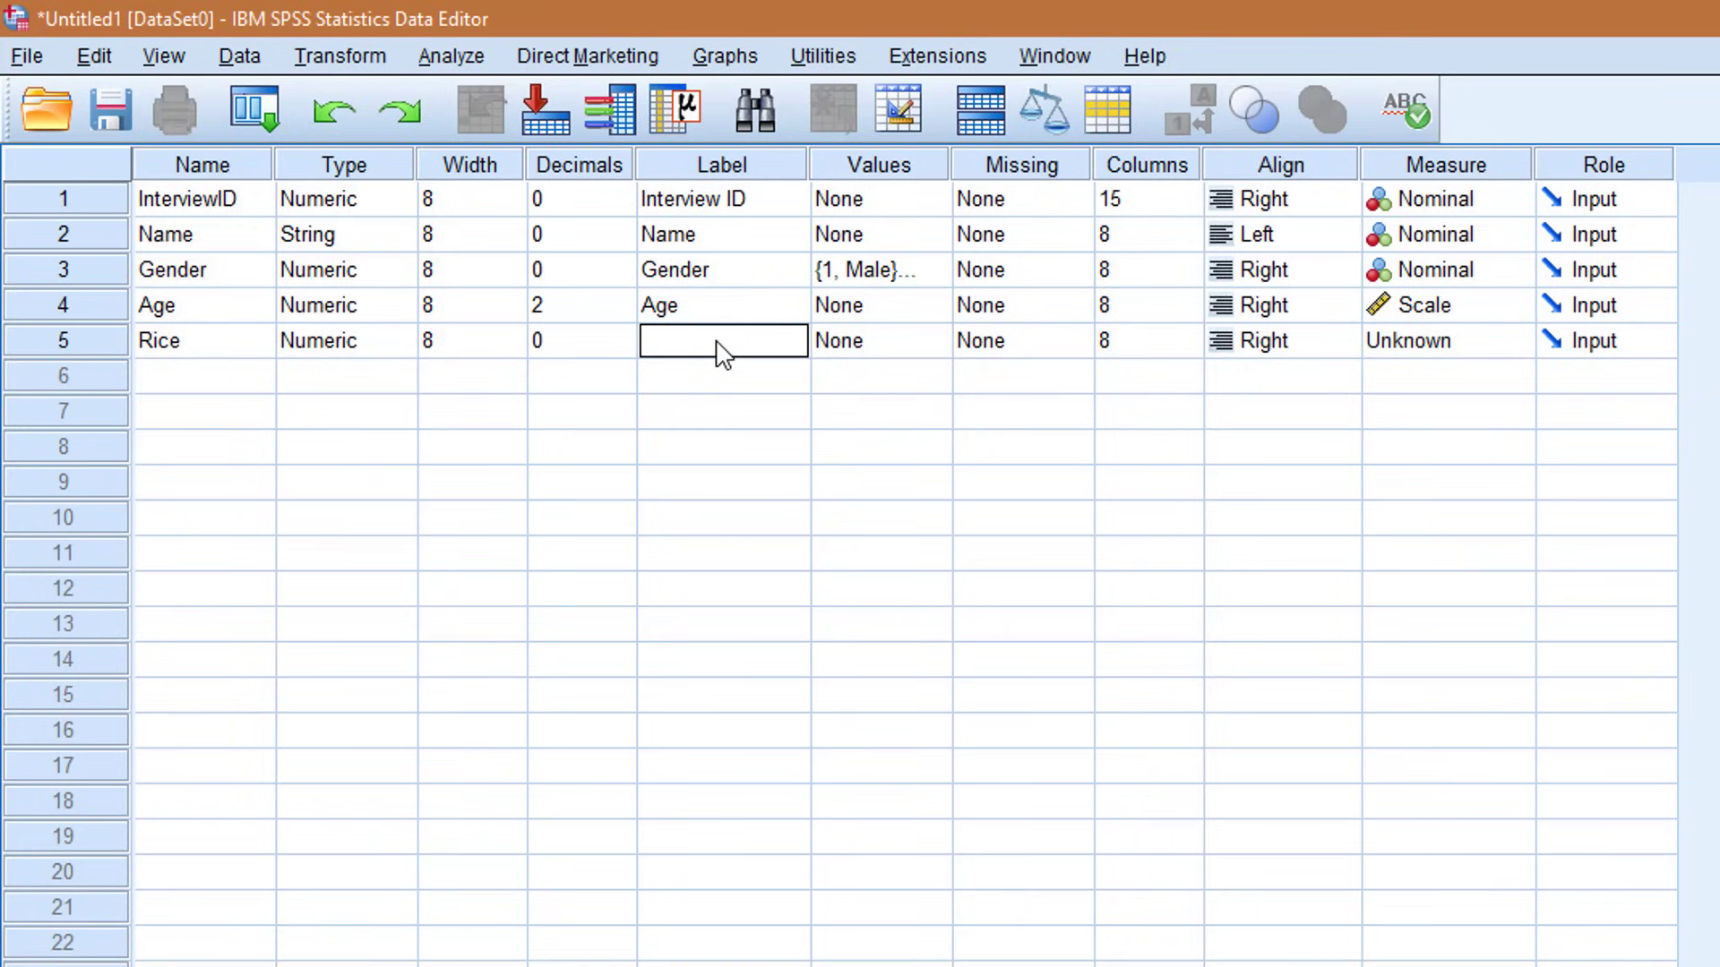
type("Did you")
type(" eat rice")
type(" in the past")
type(" 7 days")
type("?")
key("Tab")
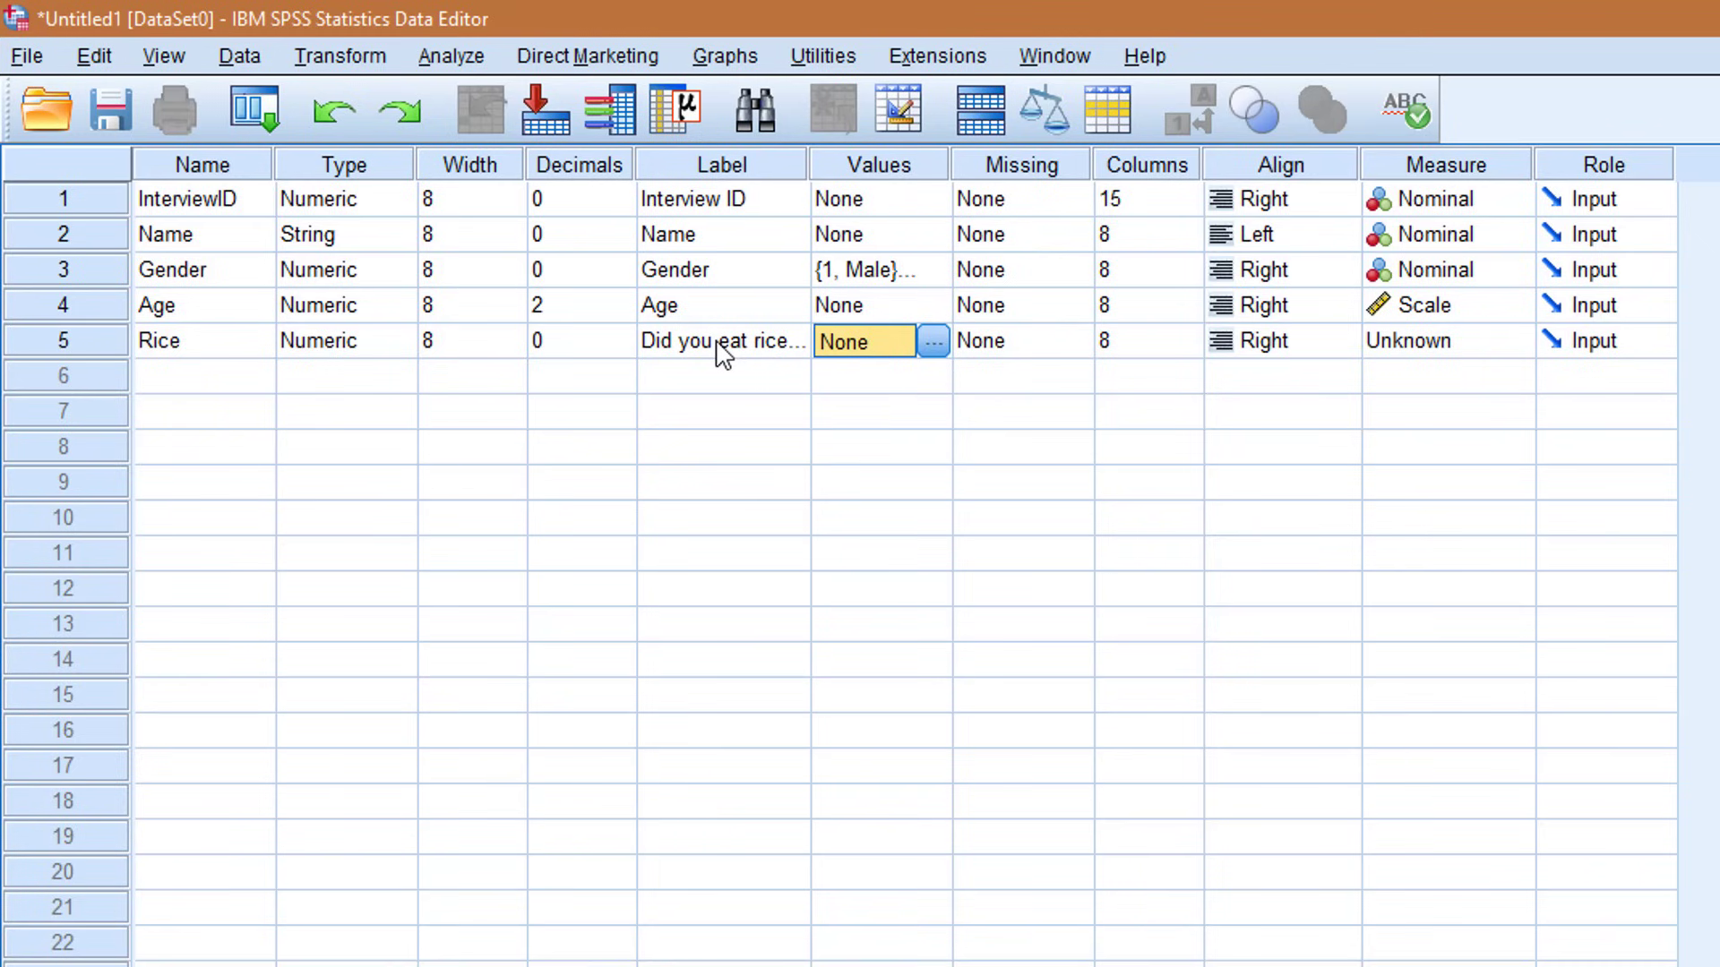
- Define Rice's value labels as 0 = No and 1 = Yes
left_click(933, 341)
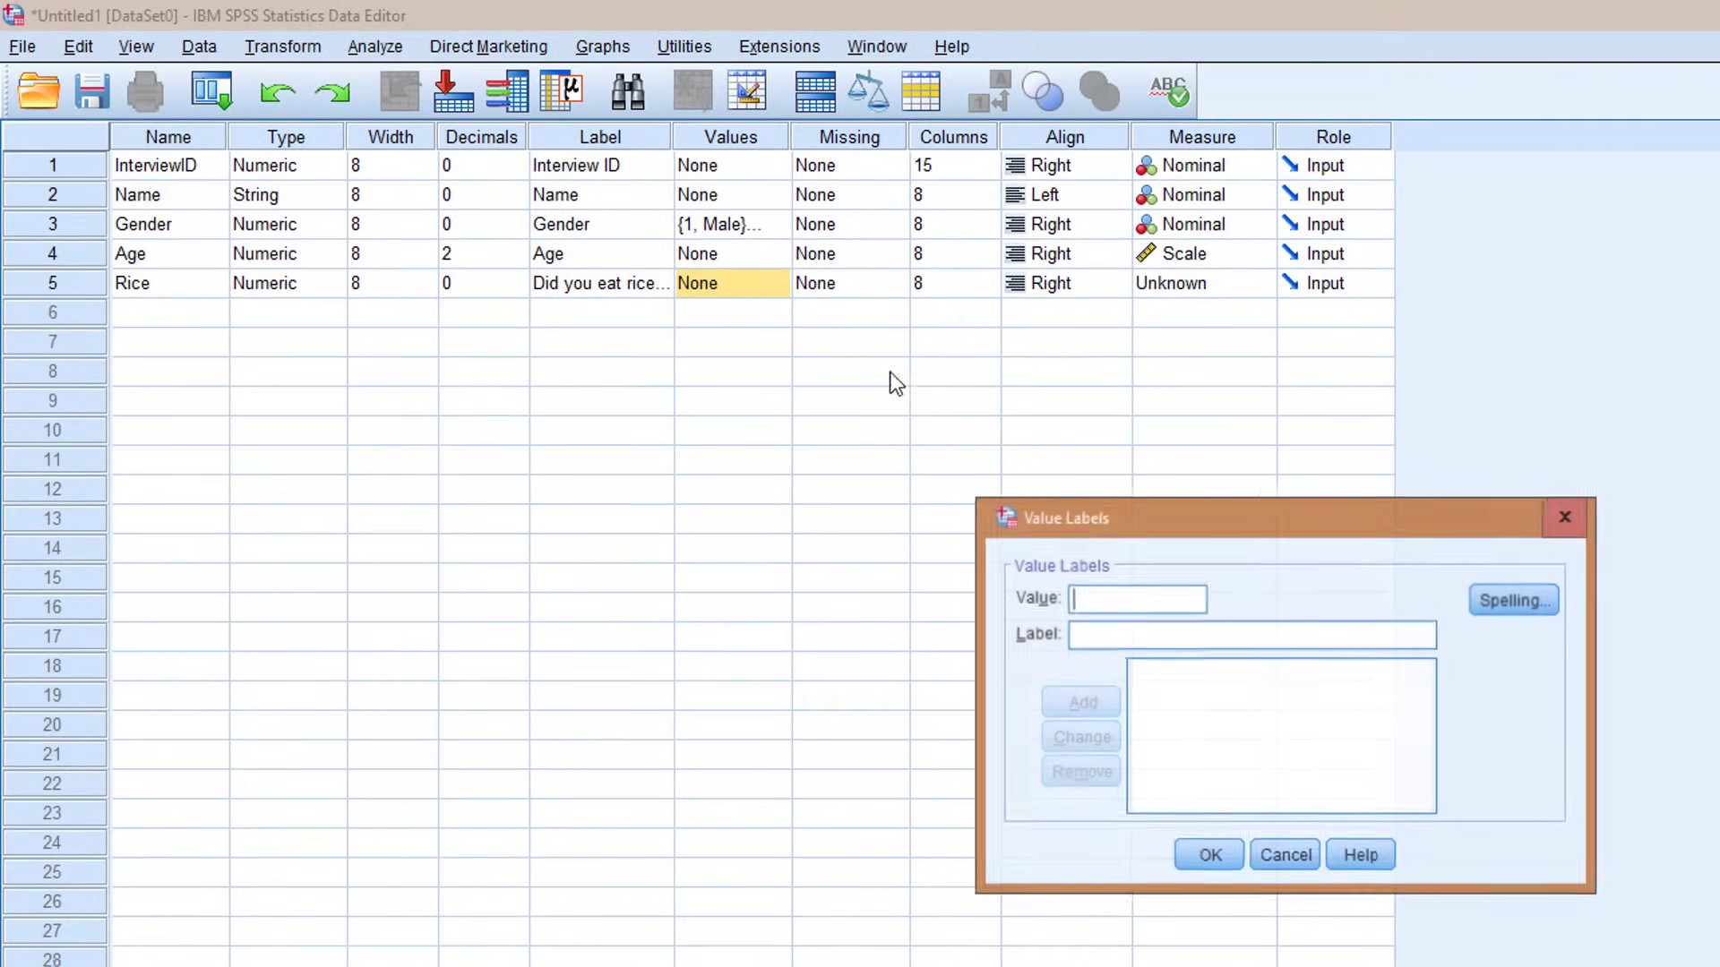
type("0")
key("Tab")
type("No")
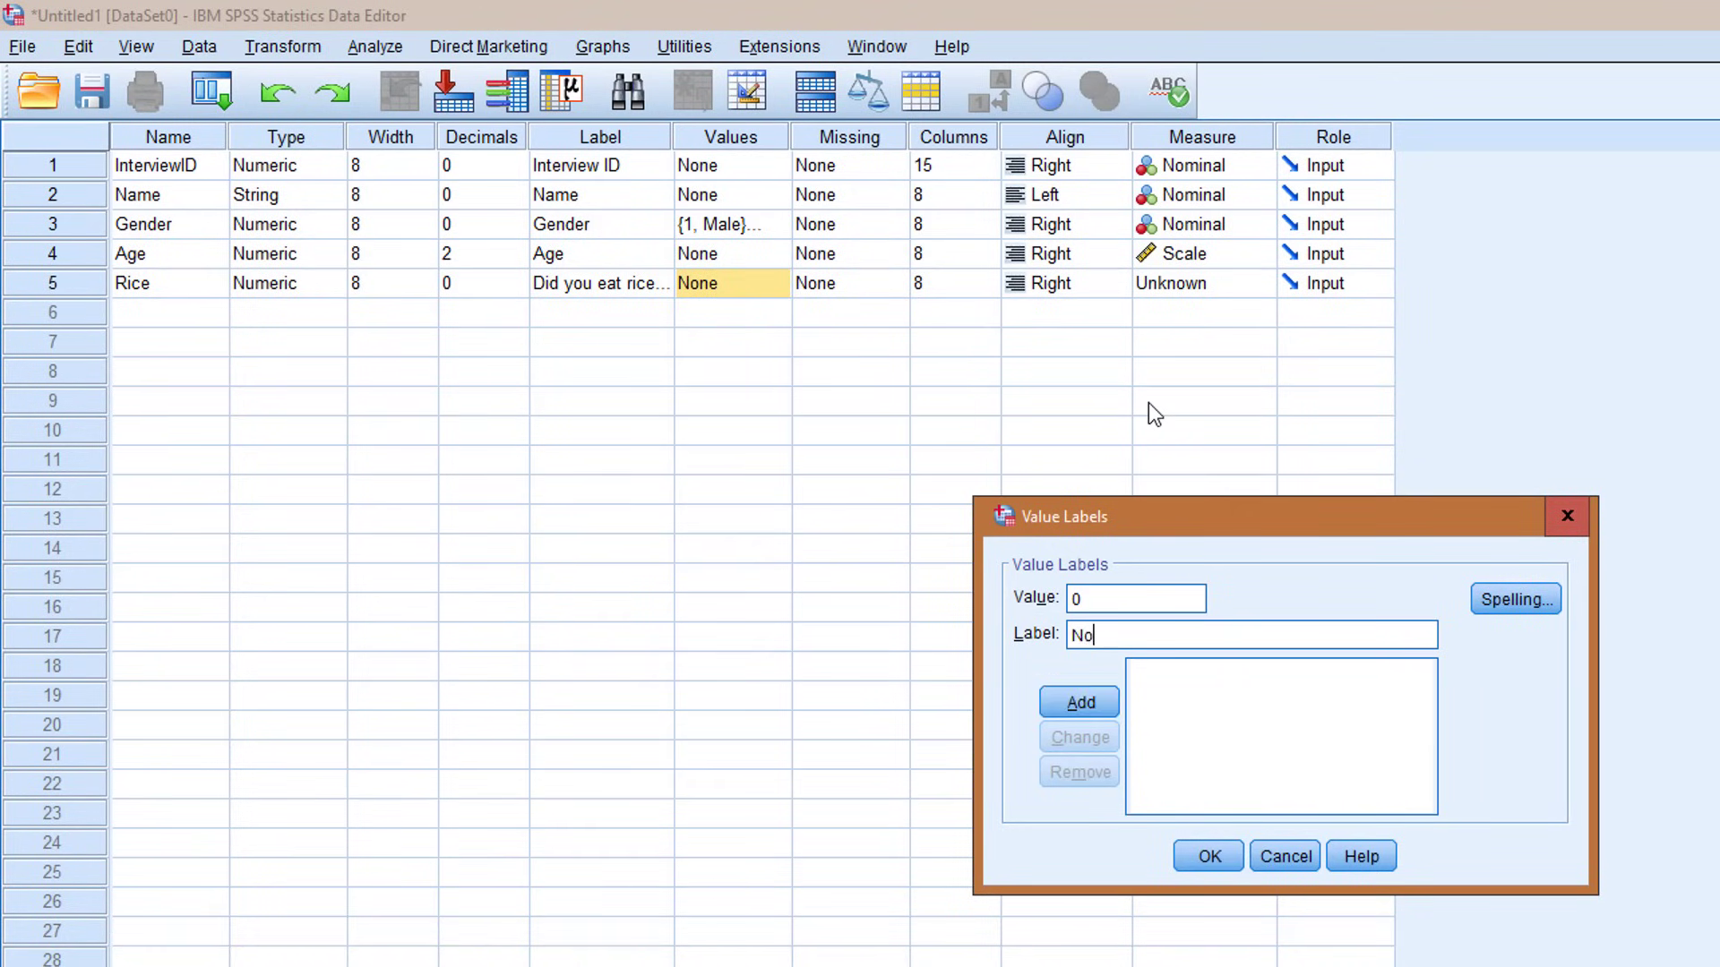
key("Return")
type("1")
key("Tab")
type("Yes")
left_click(1087, 700)
left_click(1205, 856)
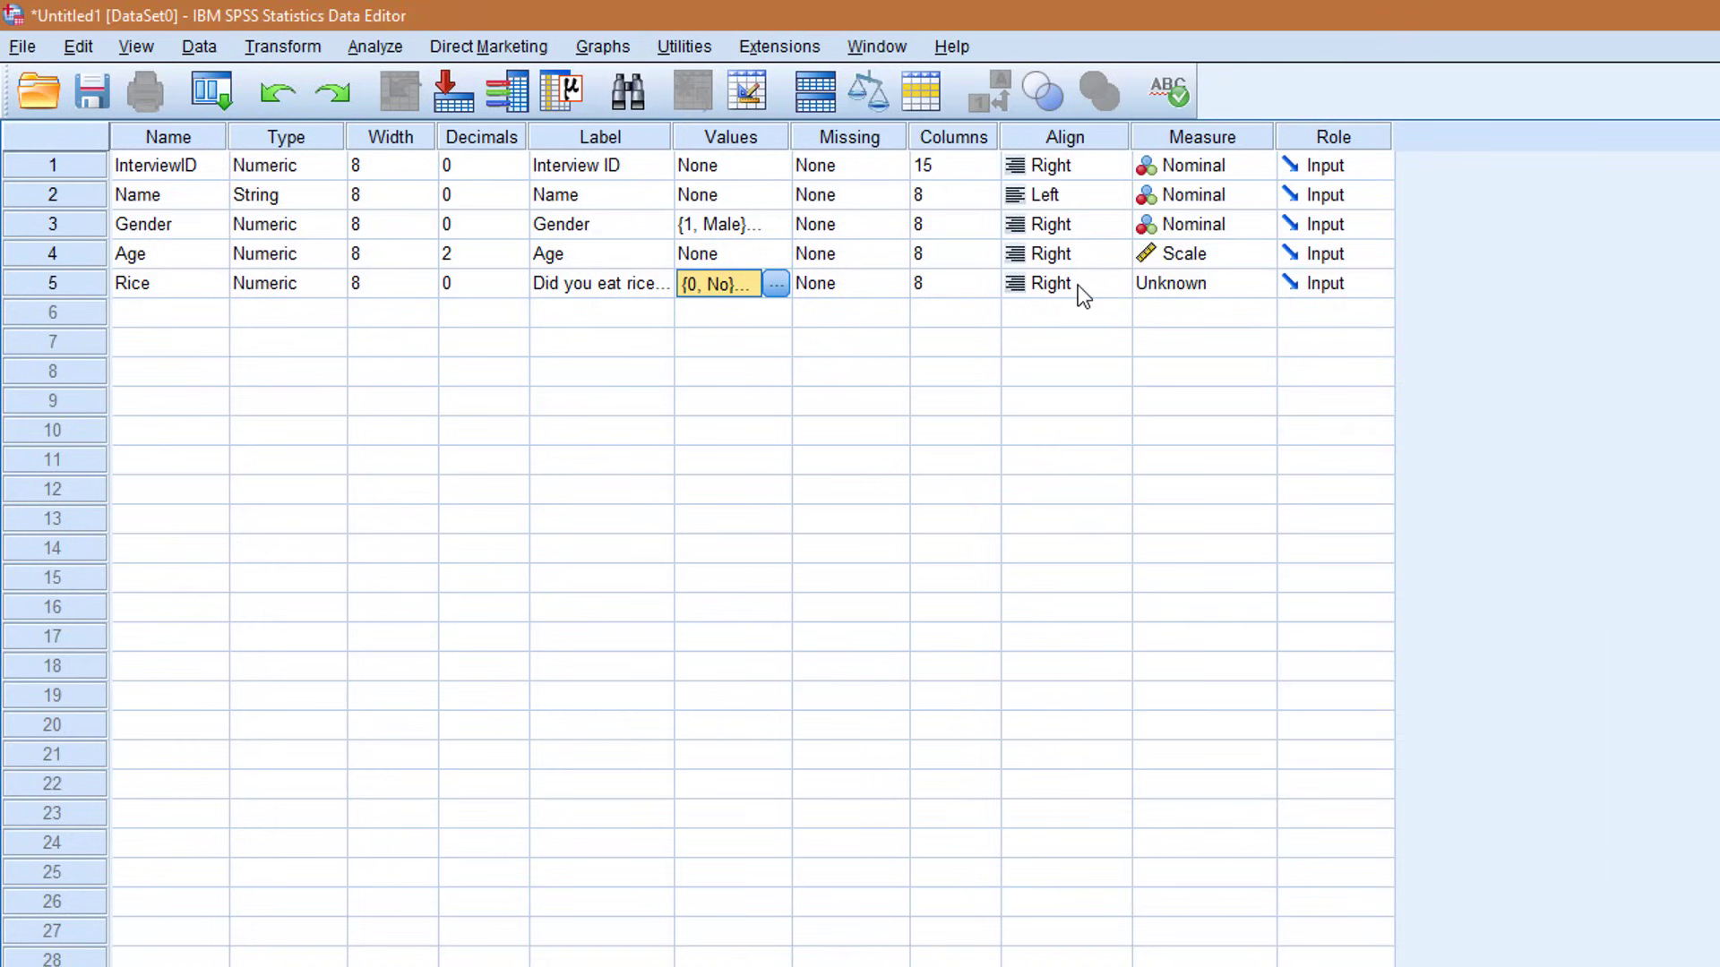
- Change Rice's measurement level from Scale to Ordinal
left_click(1184, 285)
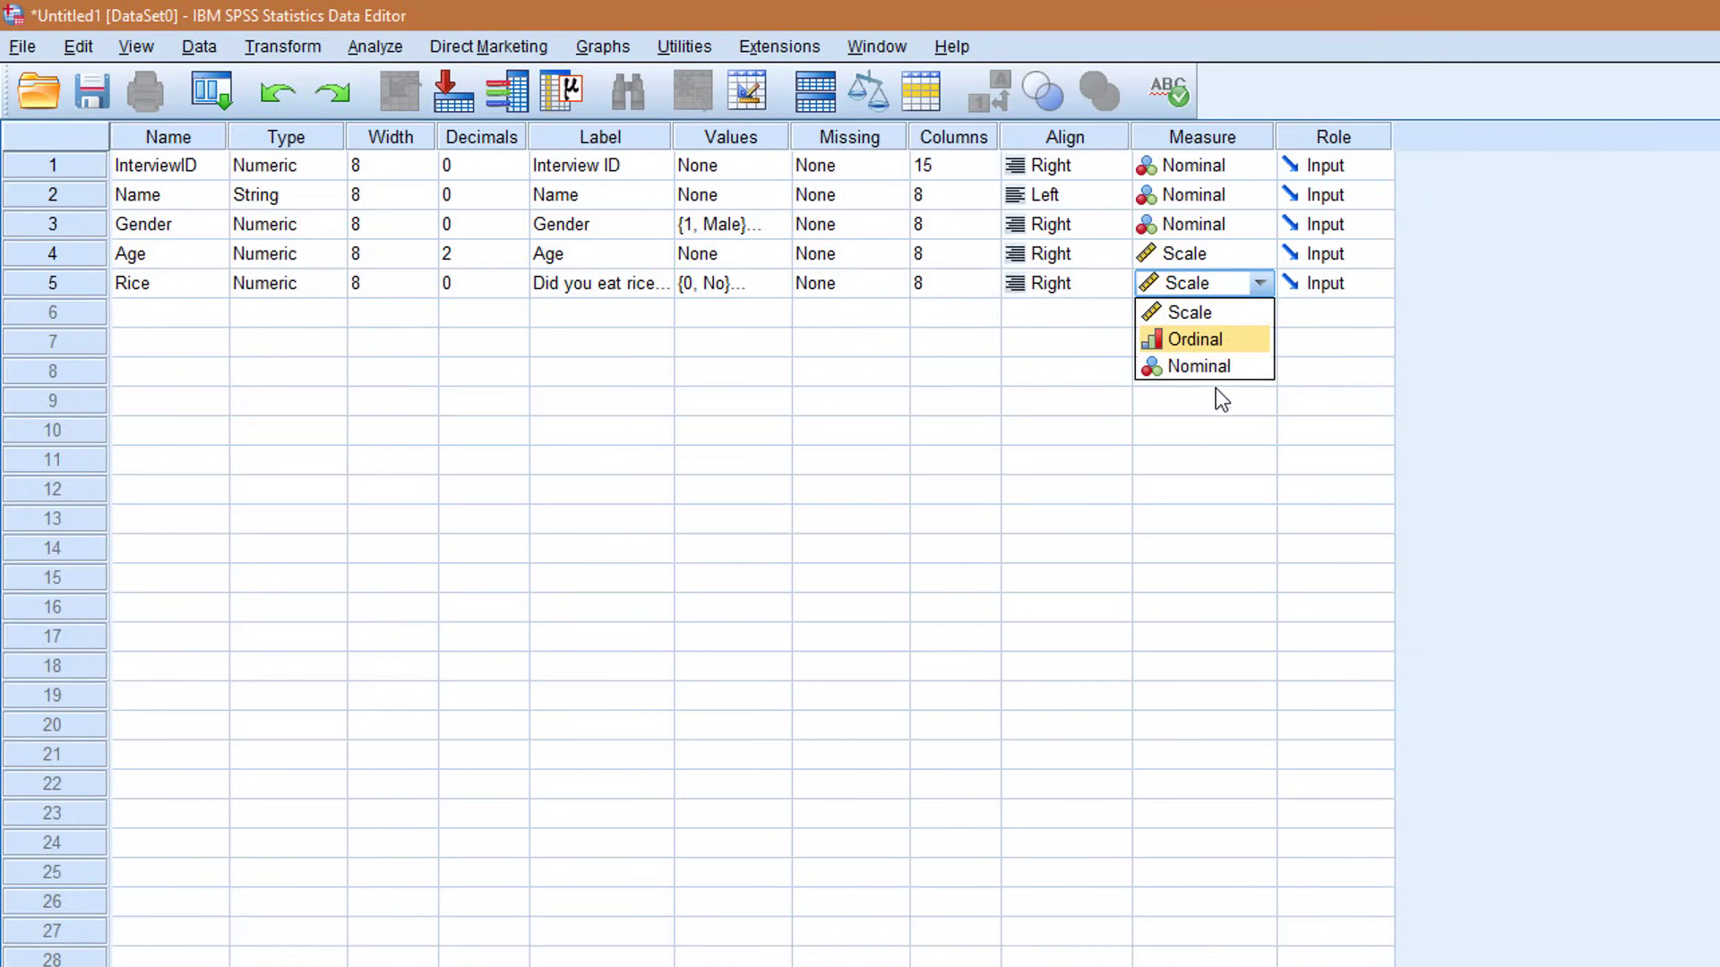
left_click(1206, 341)
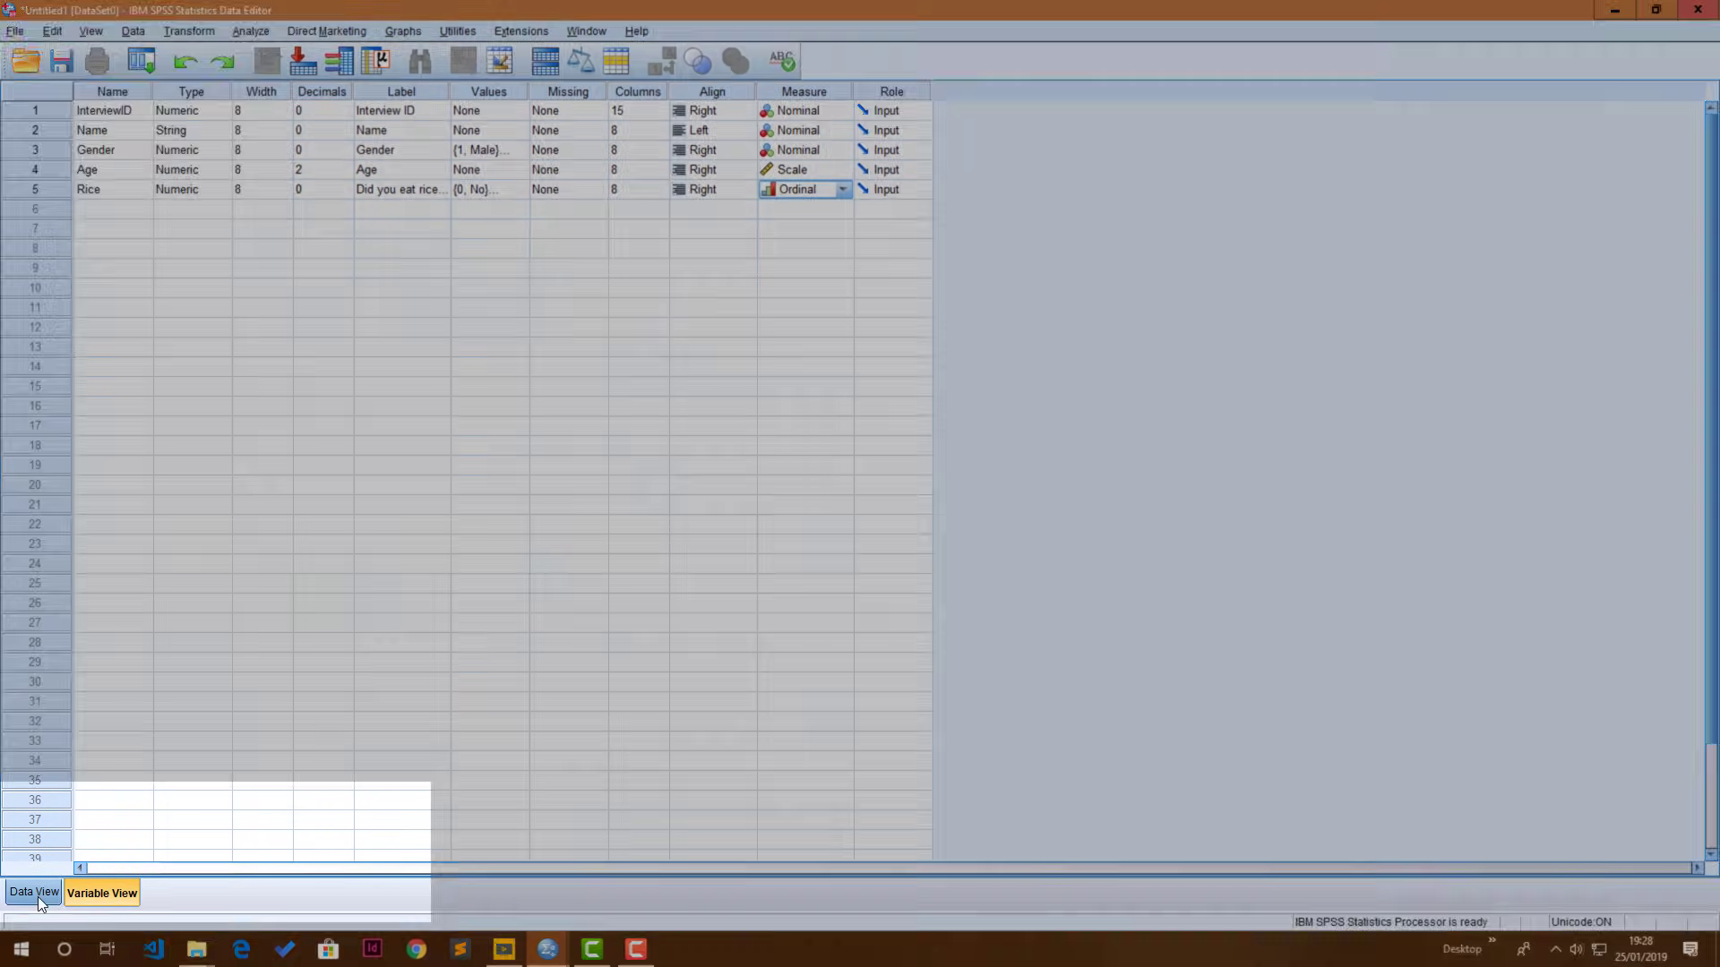
- Switch to Data View and select row 1's InterviewID cell
left_click(35, 893)
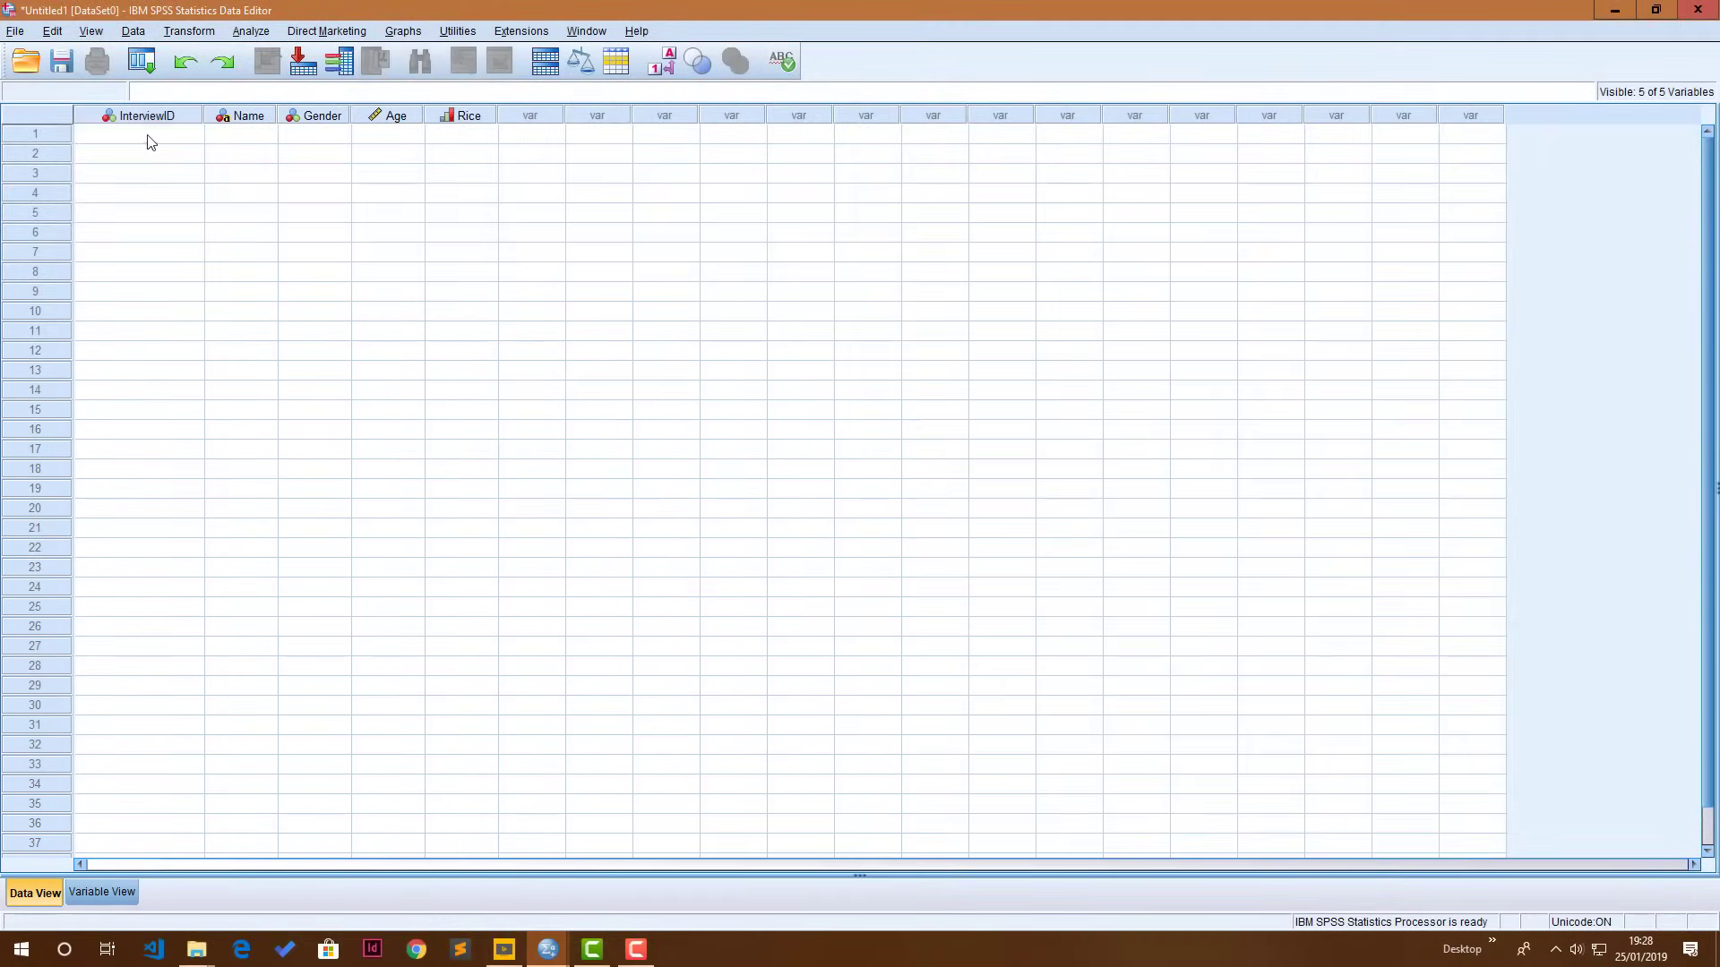
left_click(149, 134)
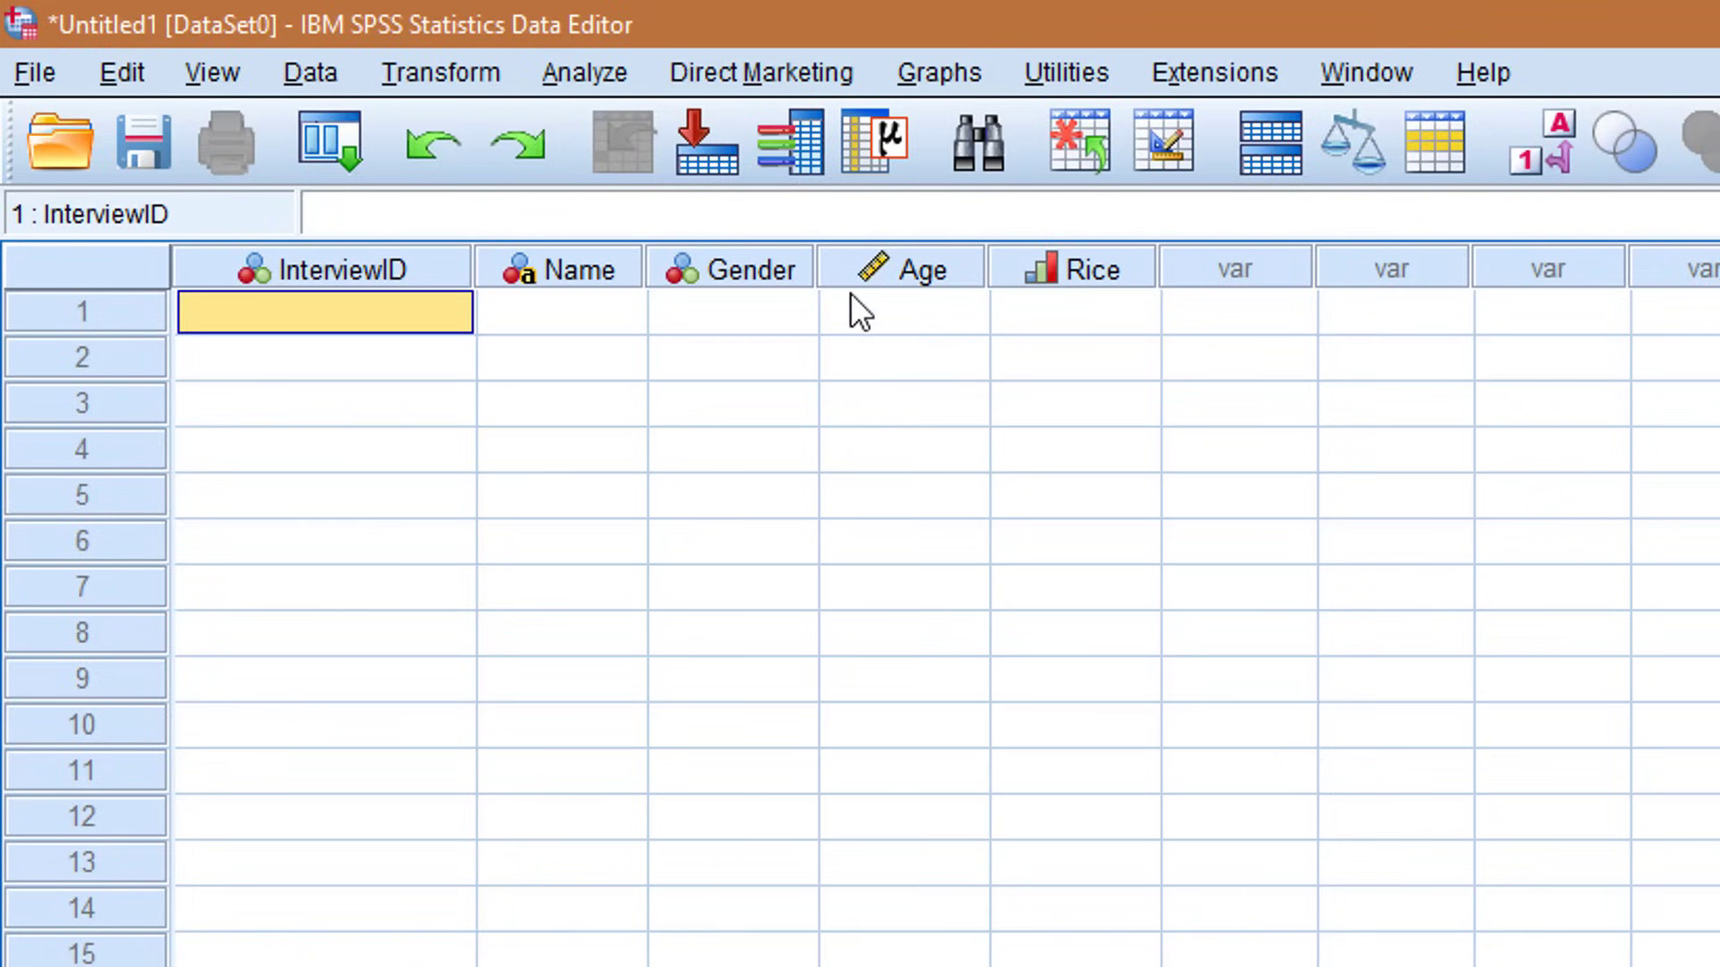
- Show value labels and enter rows 1–5, with ages 15, 20, 18, 13 and 18
left_click(1557, 154)
type("1\tPeter\tMale\t15.00\tY")
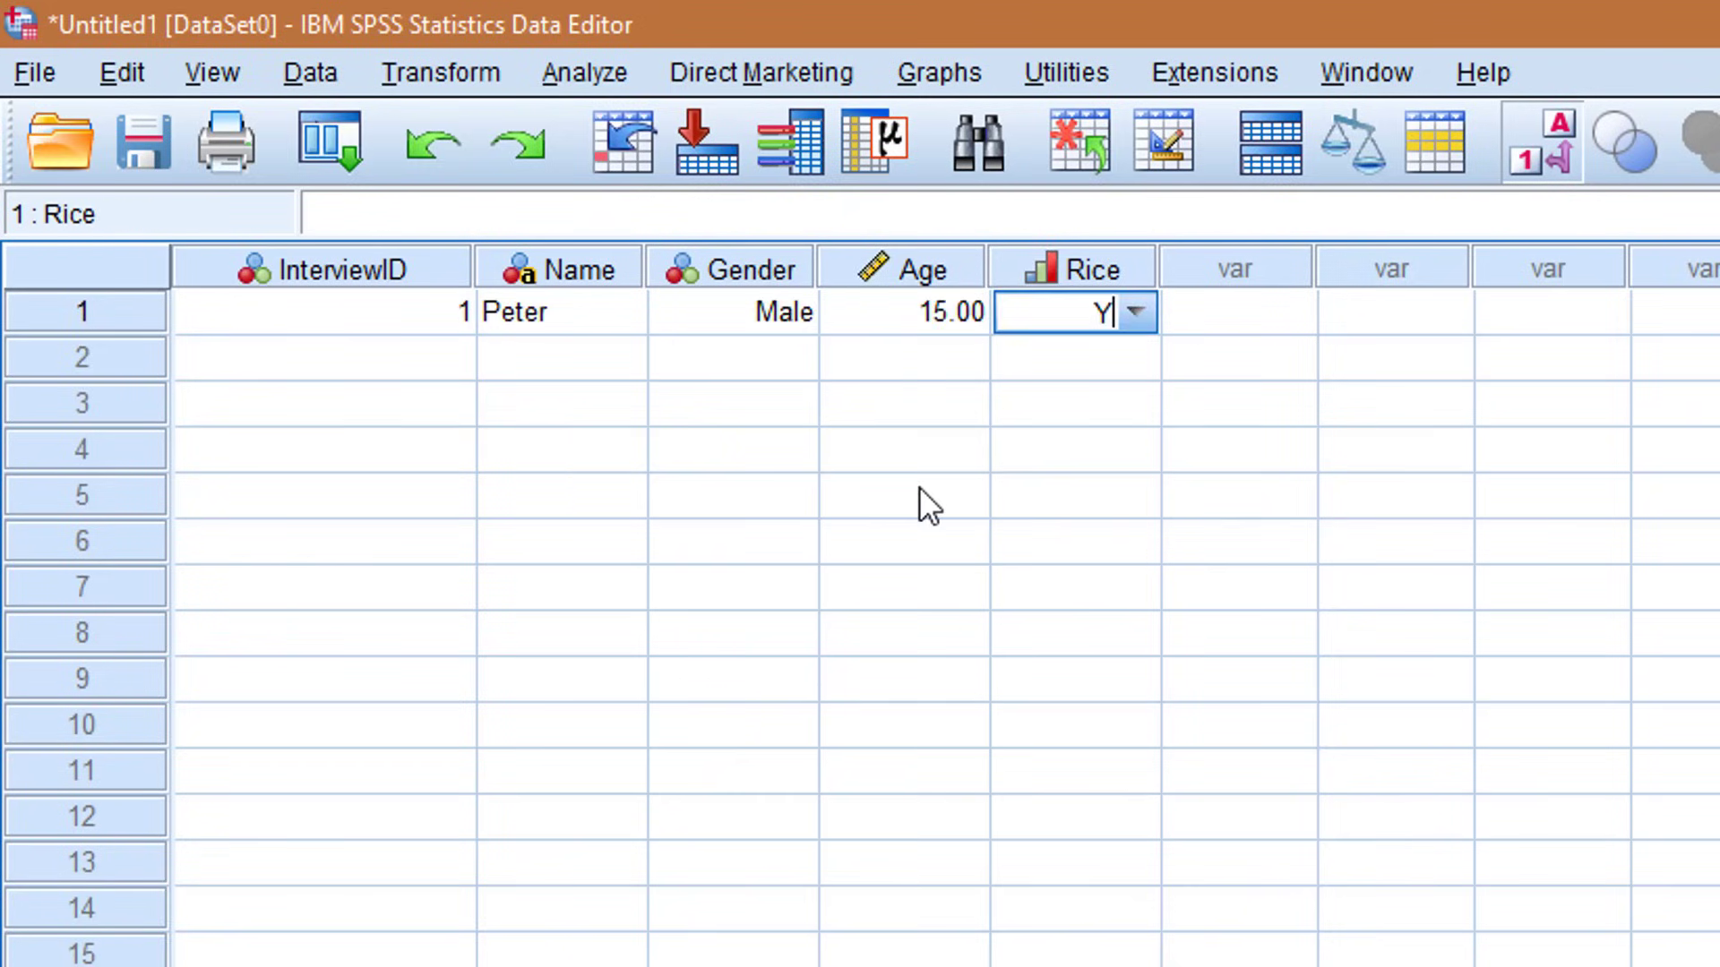
type("es")
key("Return")
type("2\tMarian\tFemale\t20.00\tYes")
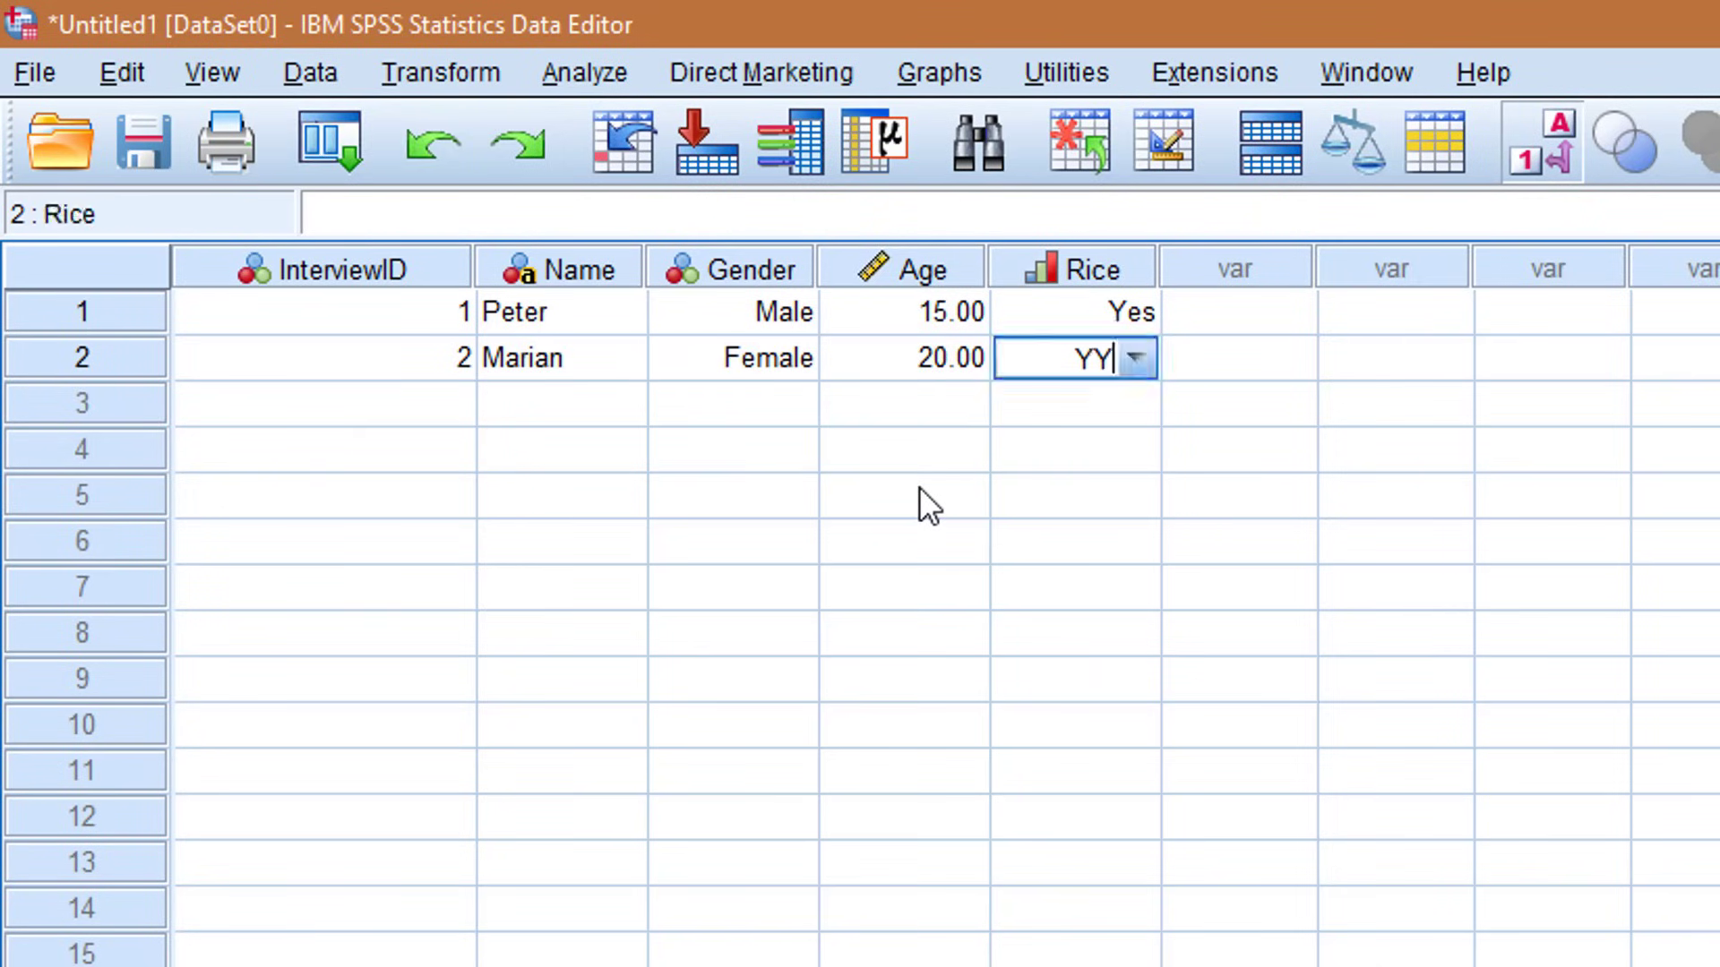
key("Return")
type("3\tJohn\tMale\t18.00\tNo")
key("Return")
type("4\tJames\tMale\t13.00\tYes")
key("Return")
type("5\tPeter\tMale\t18\tYes")
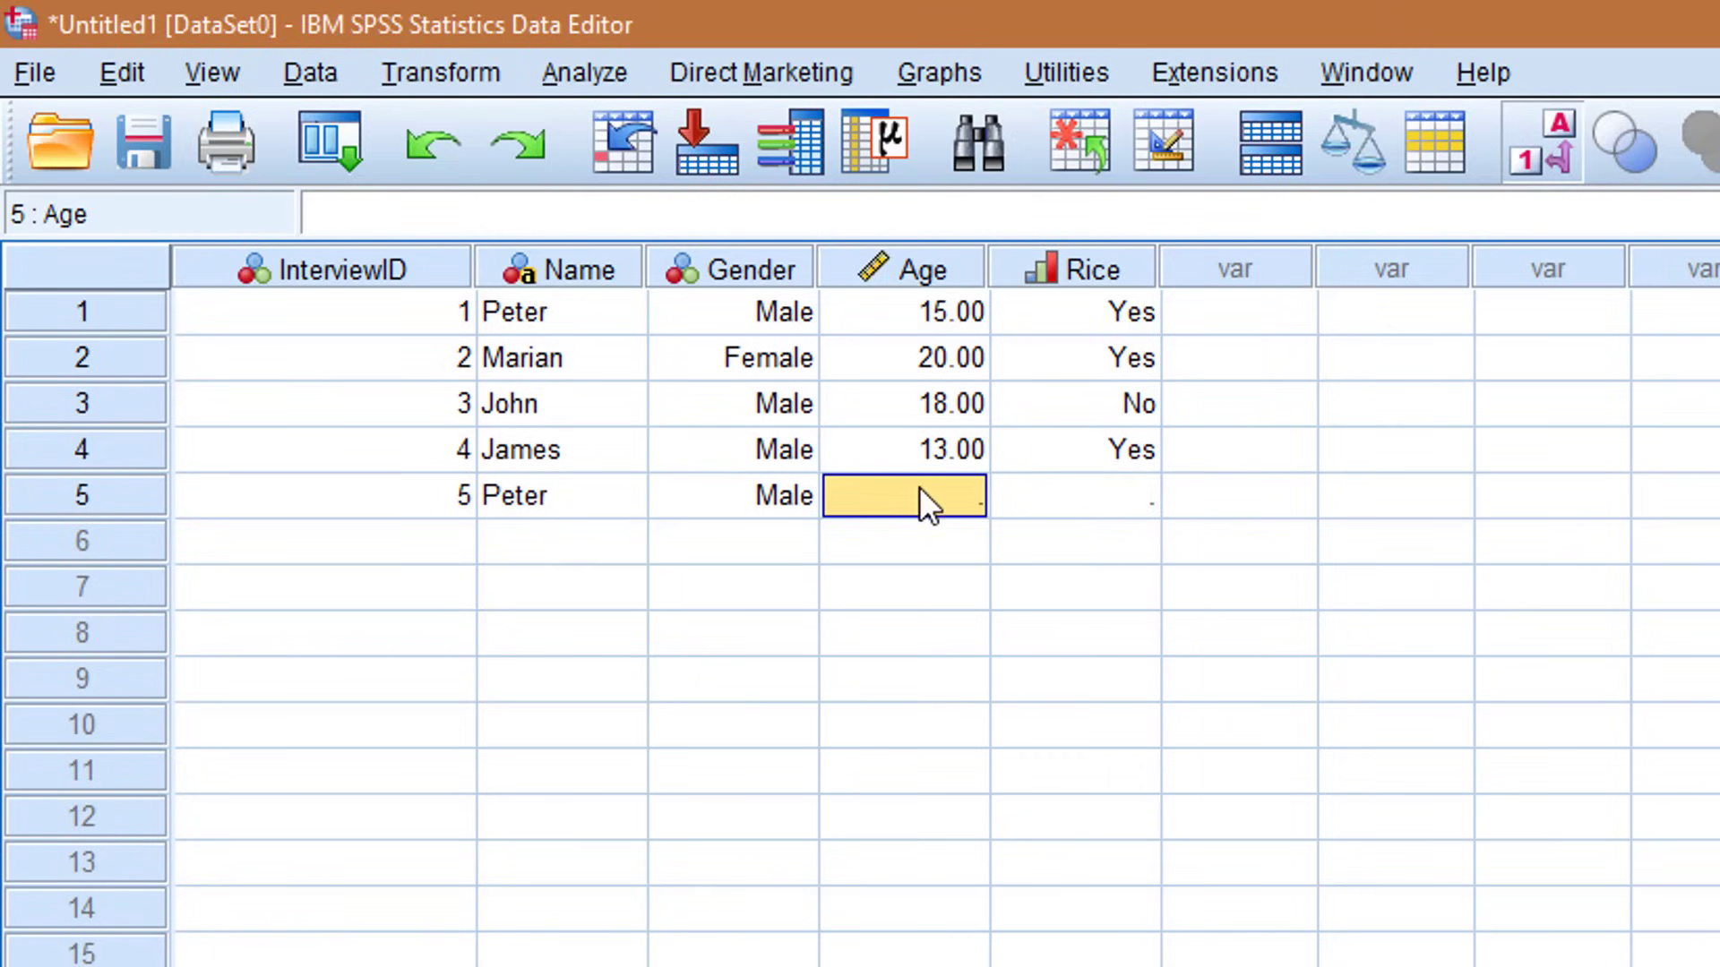
key("Return")
- Enter rows 6–20 of IDs, names, genders, ages and rice answers, then open Analyze > Descriptive Statistics
type("6\tEmily\tFemale\t19\tNo")
key("Return")
type("7\tErica\tFemale\t22.00\tNo")
key("Return")
type("8\tJean\tFemale\t25.00\tYY")
key("Return")
type("9\tJane\tFemale\t")
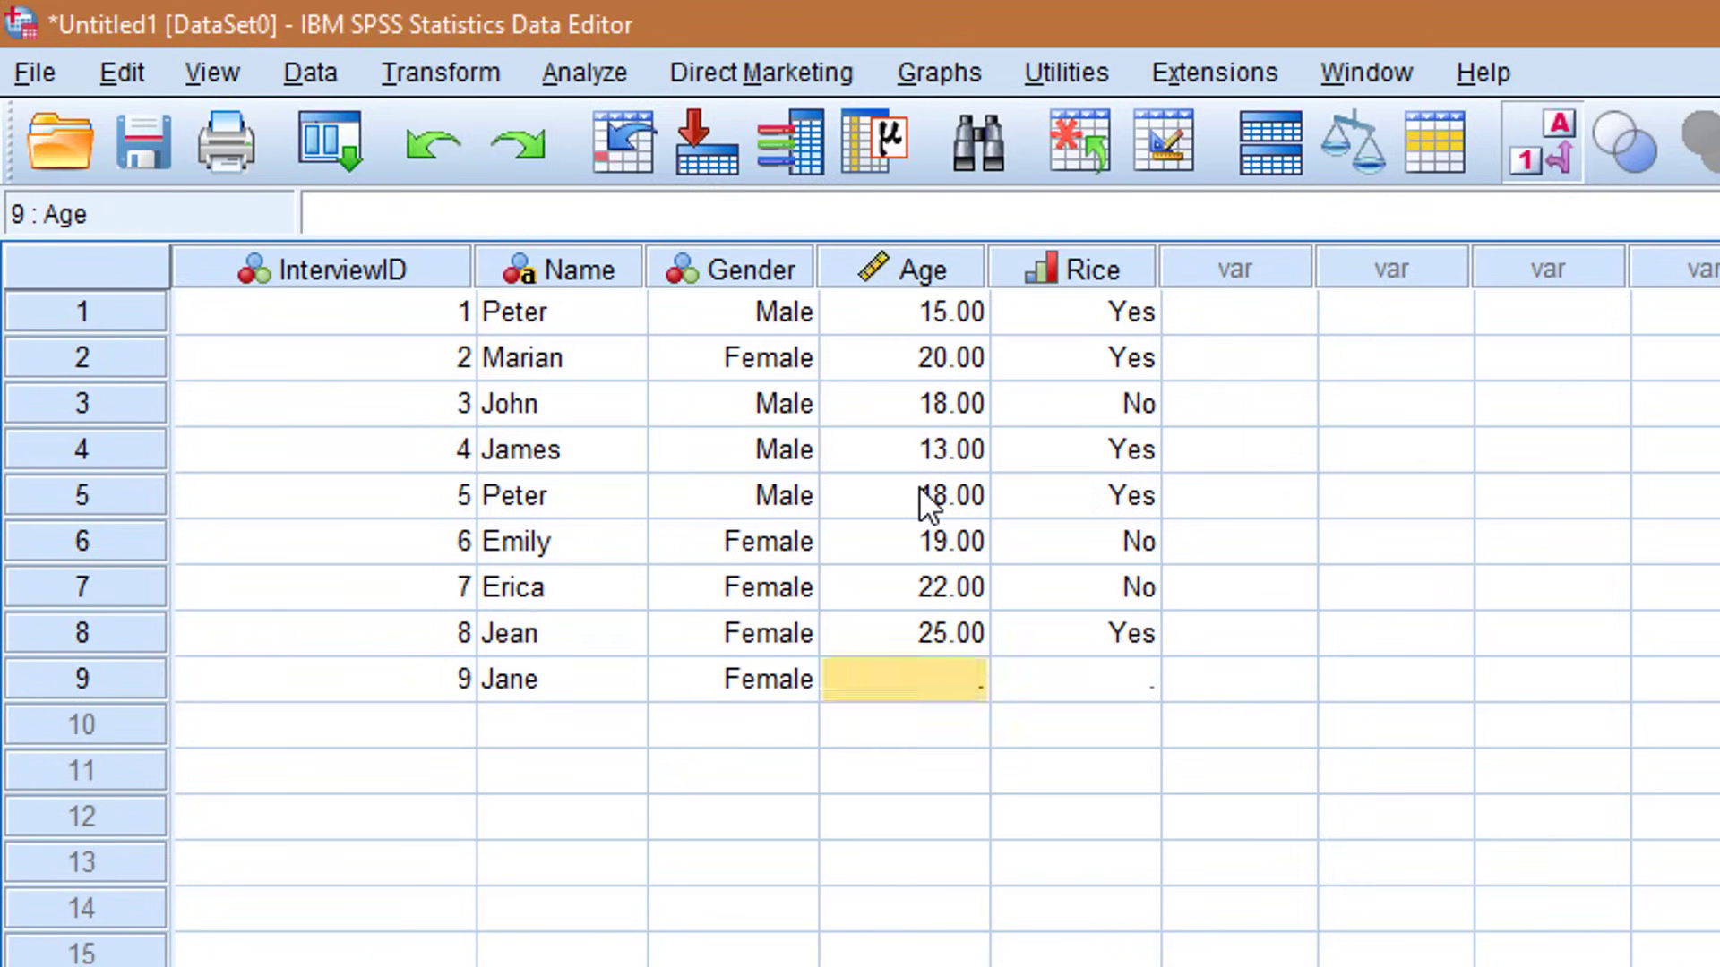
type("22.00\tNo")
key("Return")
type("10\tVictoria\tFemale\t26\tNo")
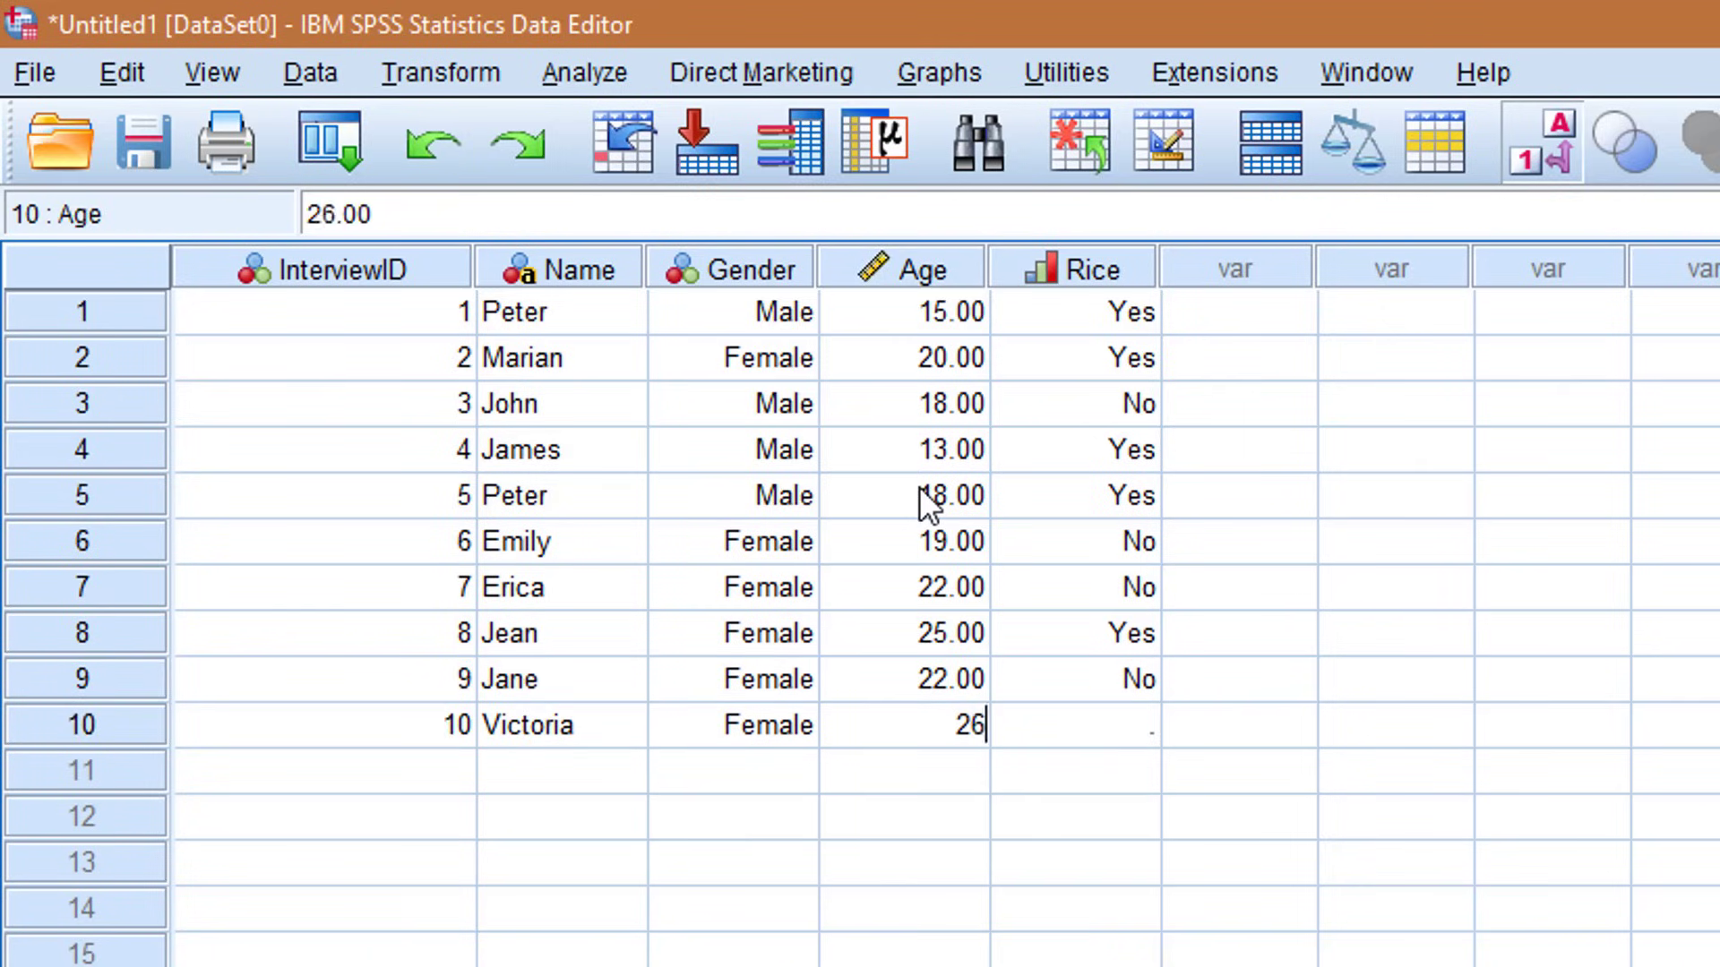
key("Return")
type("11\tSean\tMM")
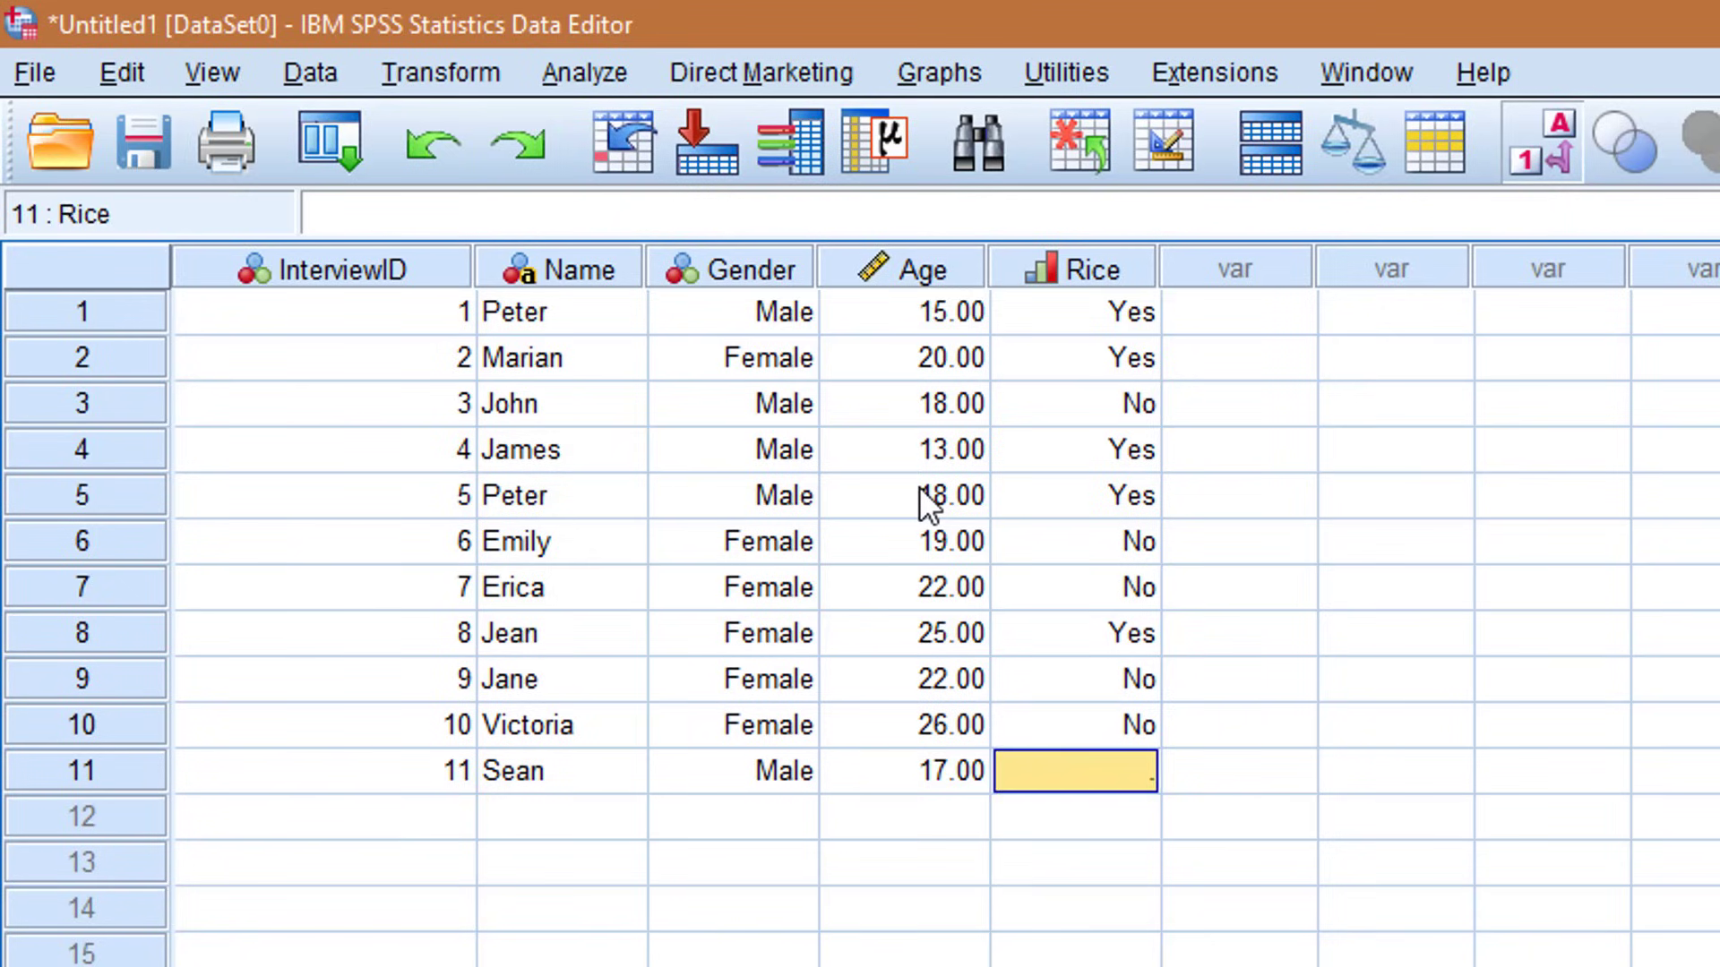
type("1\t12\tRyan\t1\t19\t1\t13\tKelvin\t1\t22\t1\t14\tSangwani\tMa")
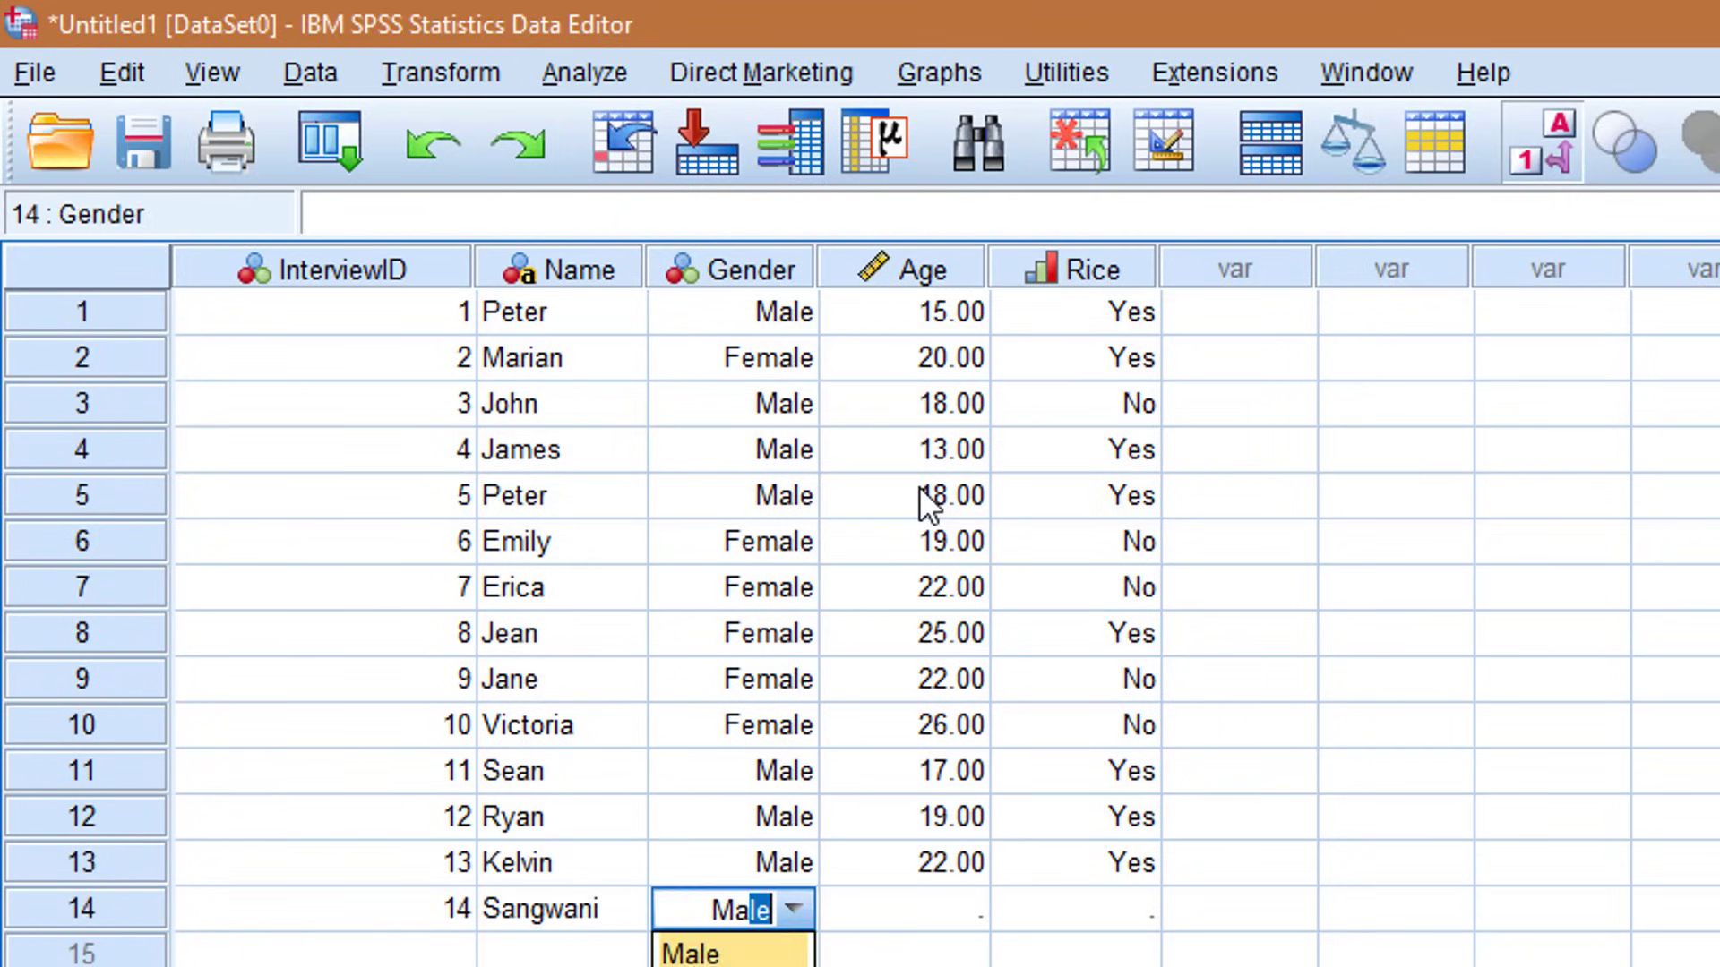
type("\t23\tNo\t15\tRobert\tMa\t22\tYes")
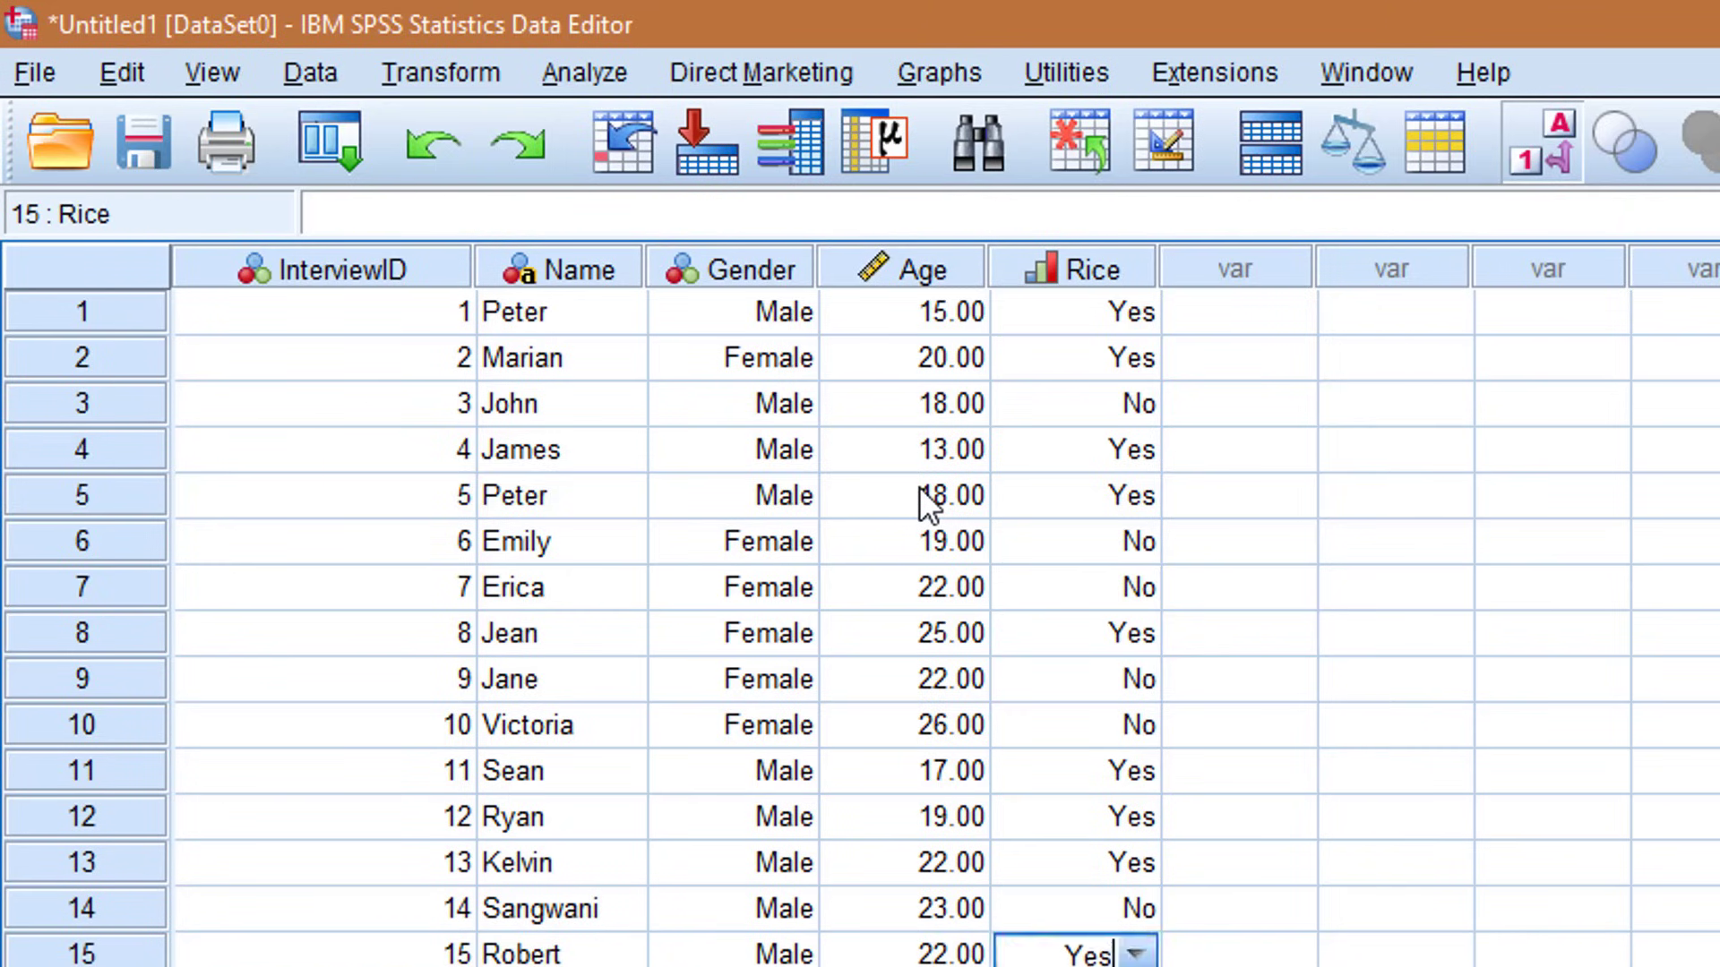
type("\t16\tRalph\tMa\t18\tYes\t17\t")
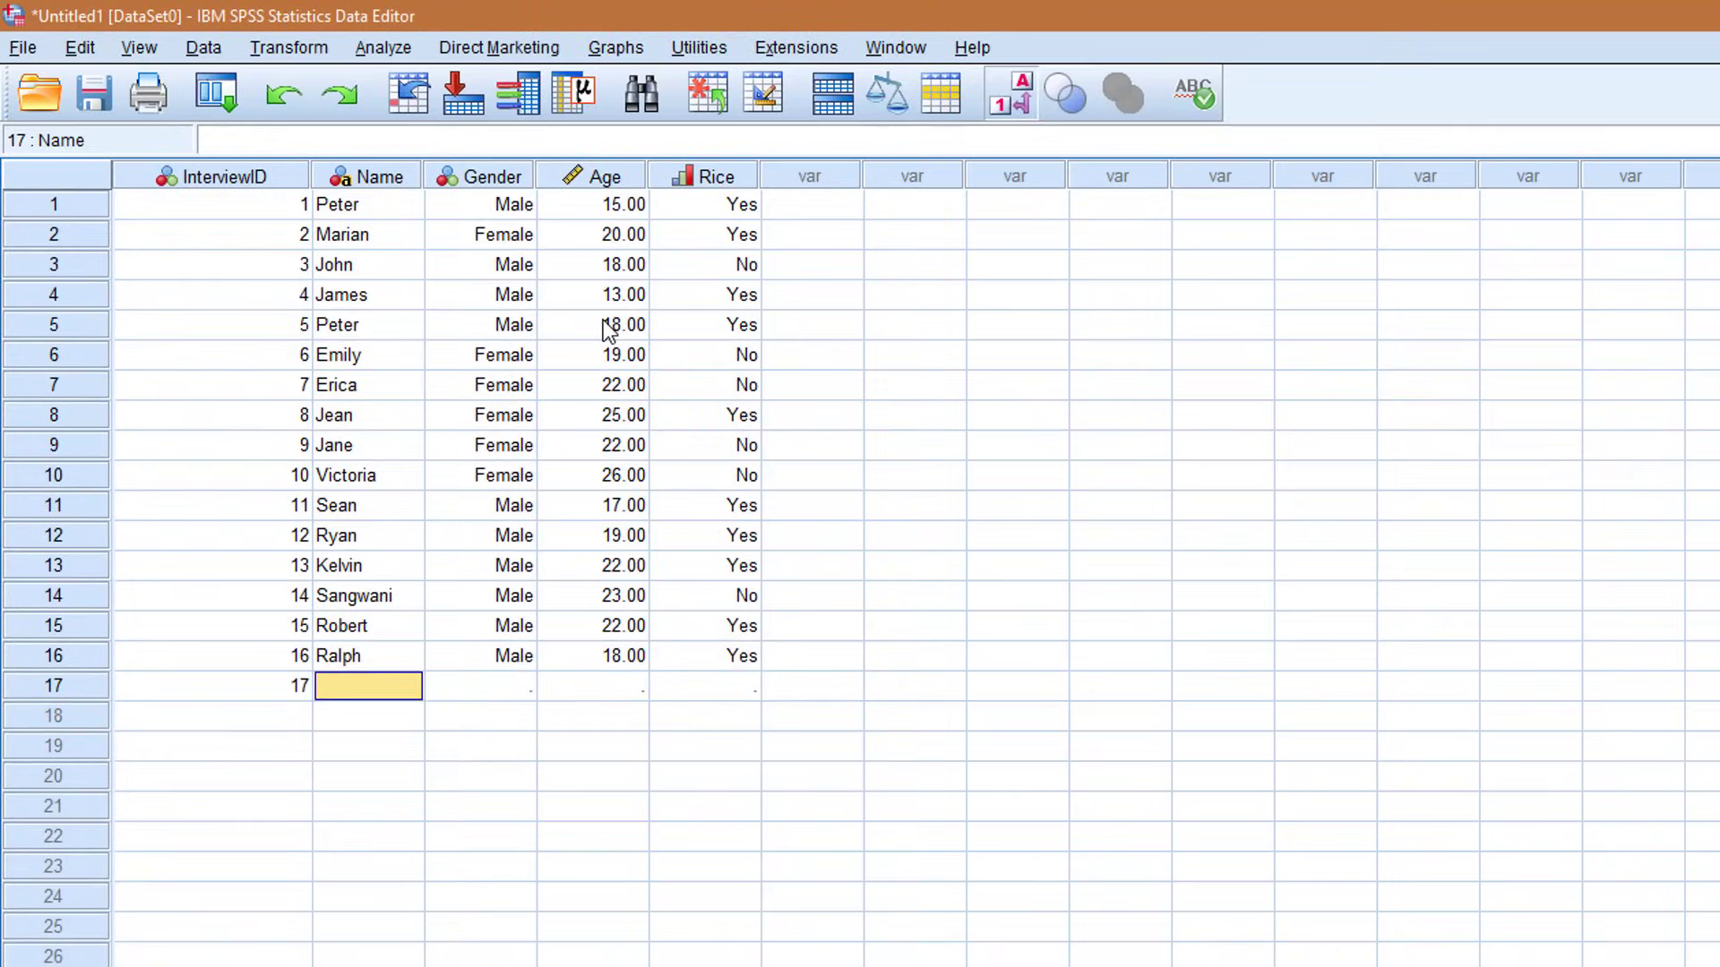
type("Cicy\tF\t19\tNo\t18\tMar")
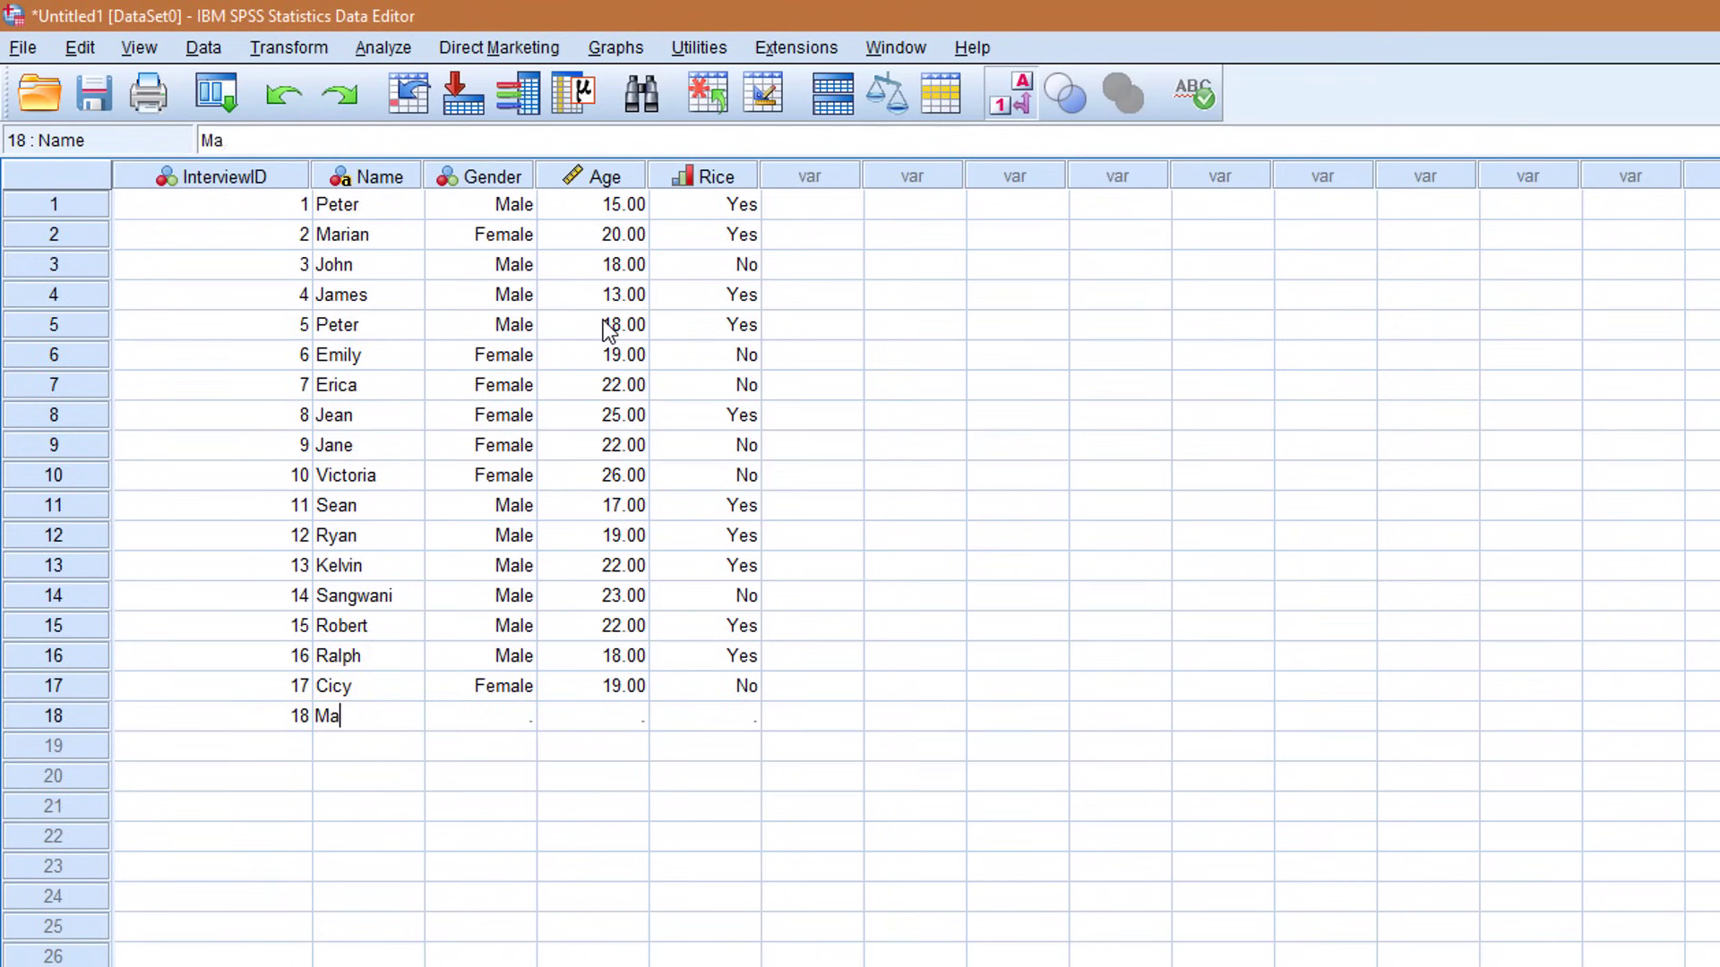
type("gie")
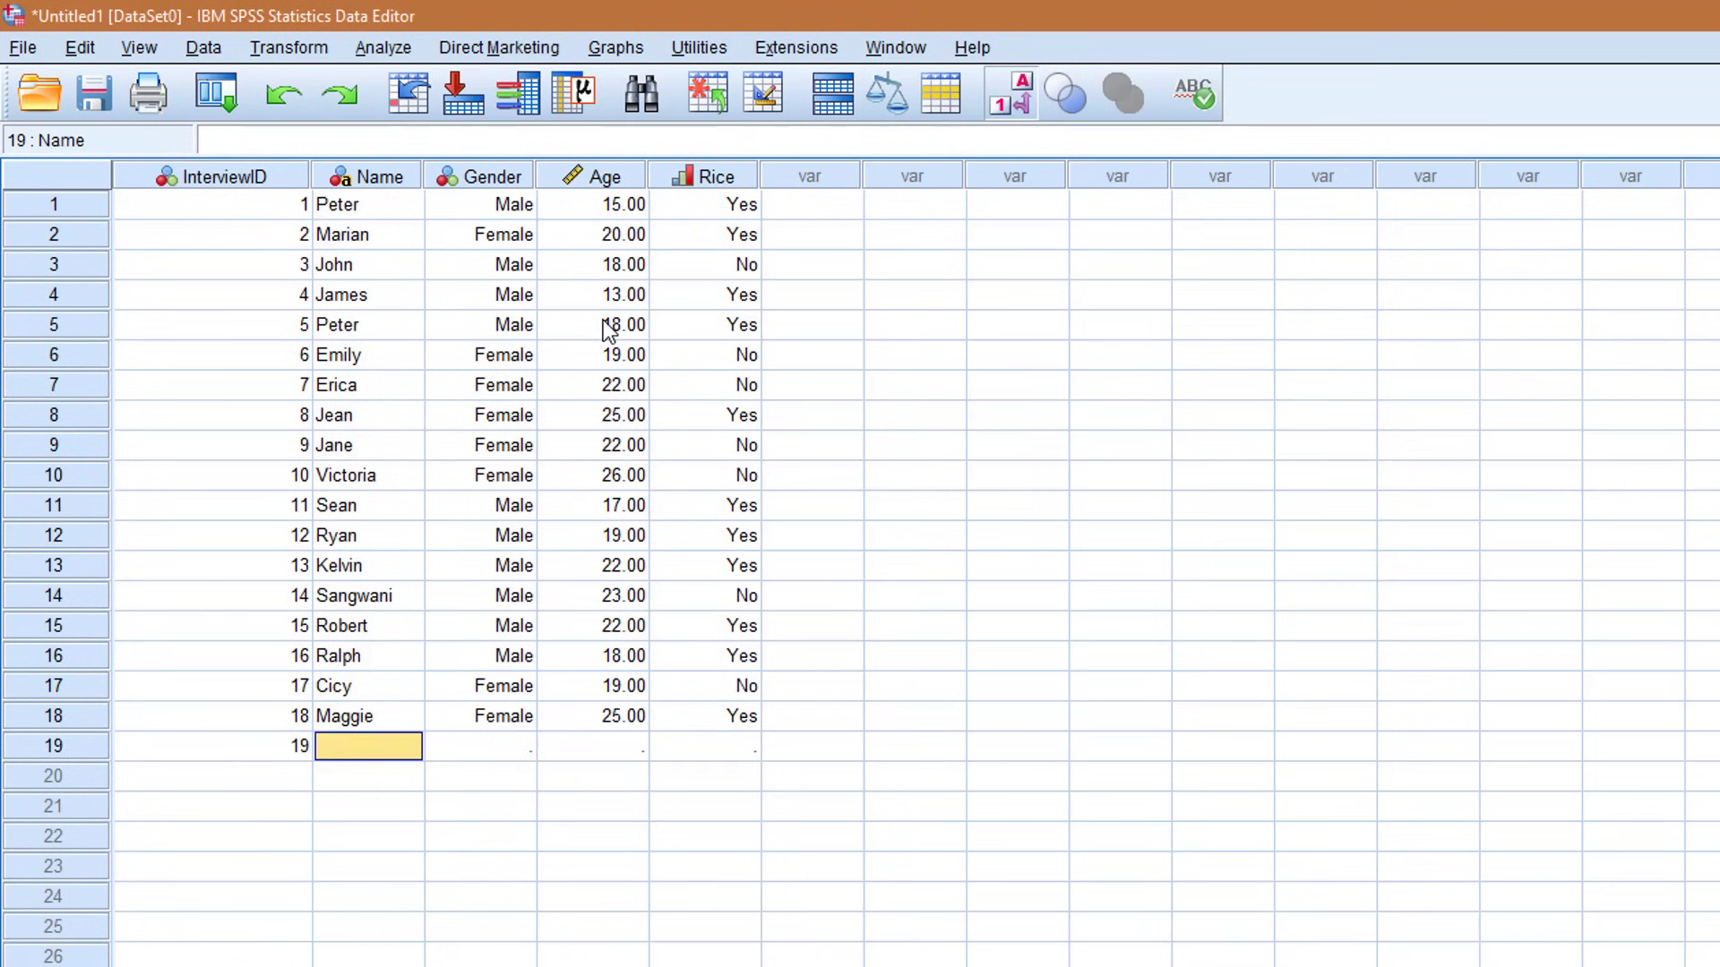
type("\tF\t25\tYes\t19\tChifundo\tF\t22\tNo\t20\tSellina\tFe")
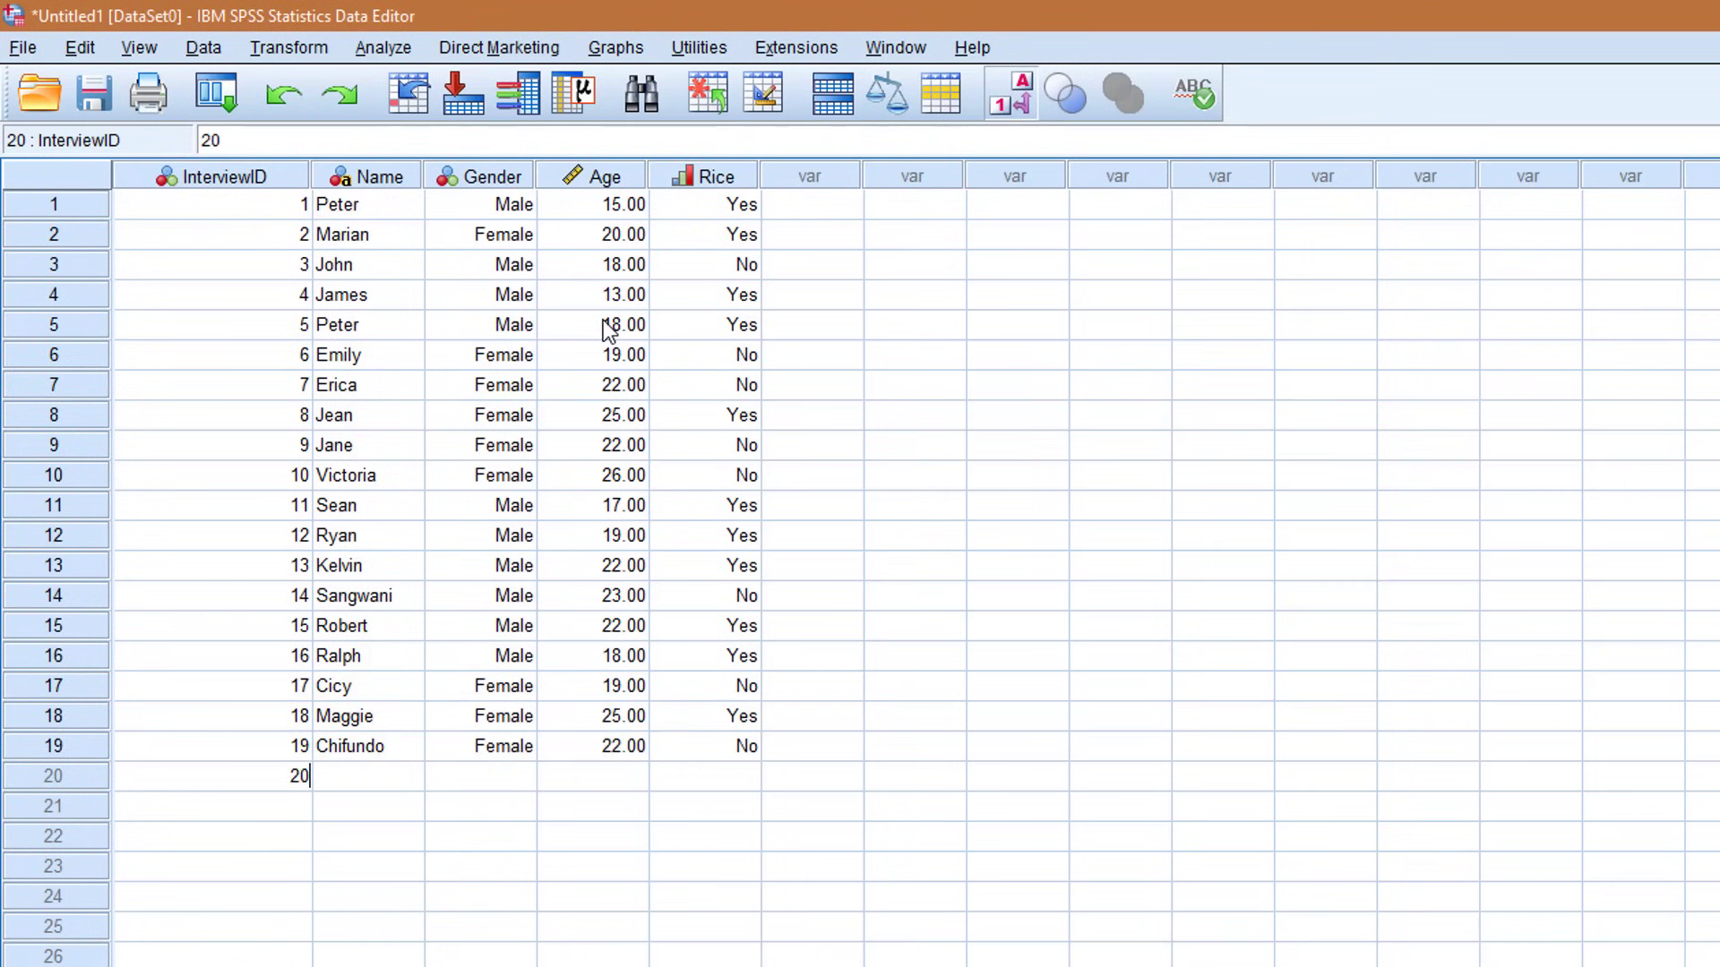
type("\t25\tYes")
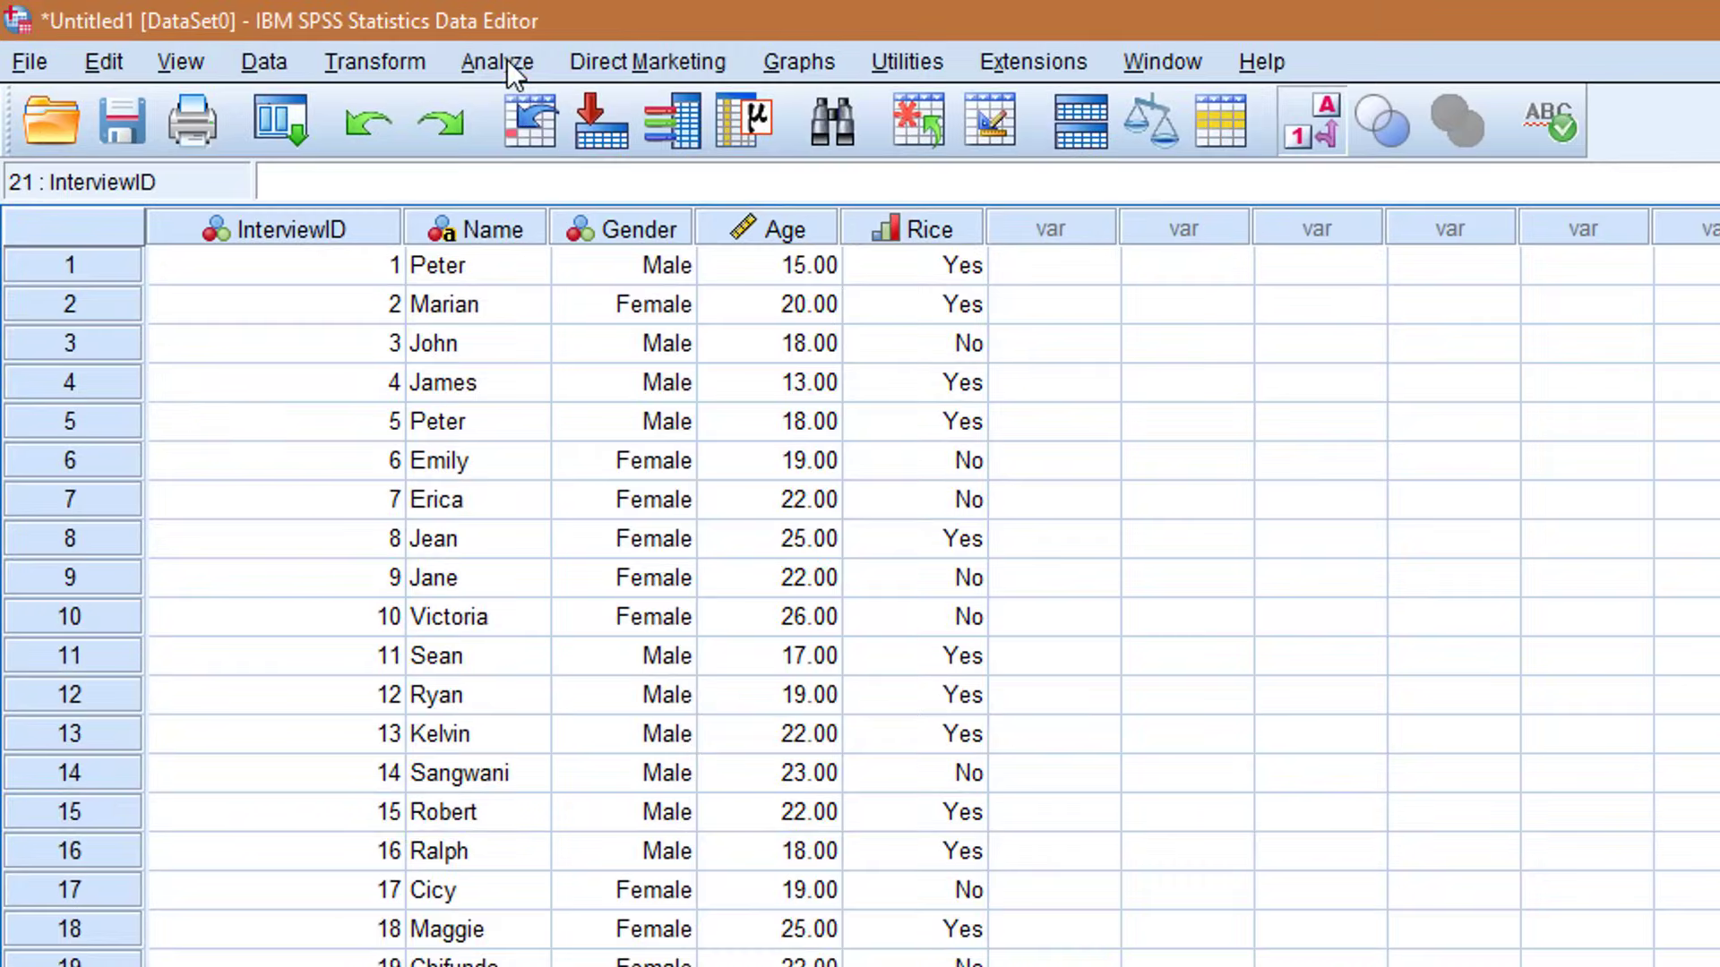
left_click(492, 60)
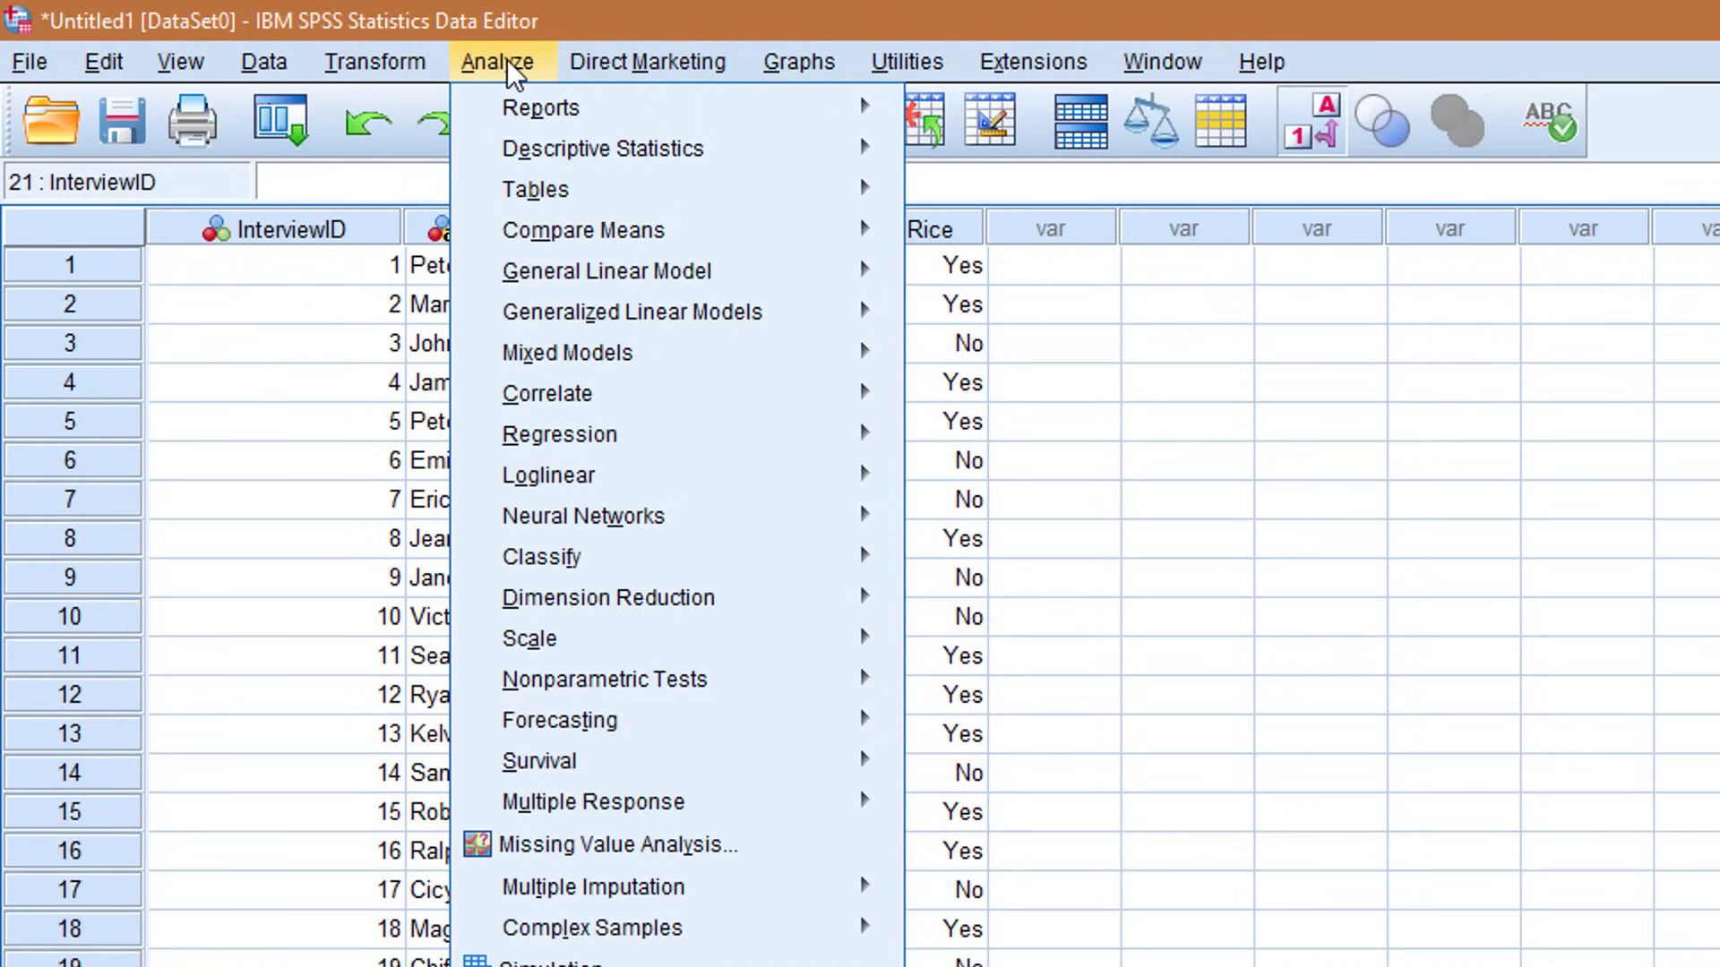
mouse_move(525, 148)
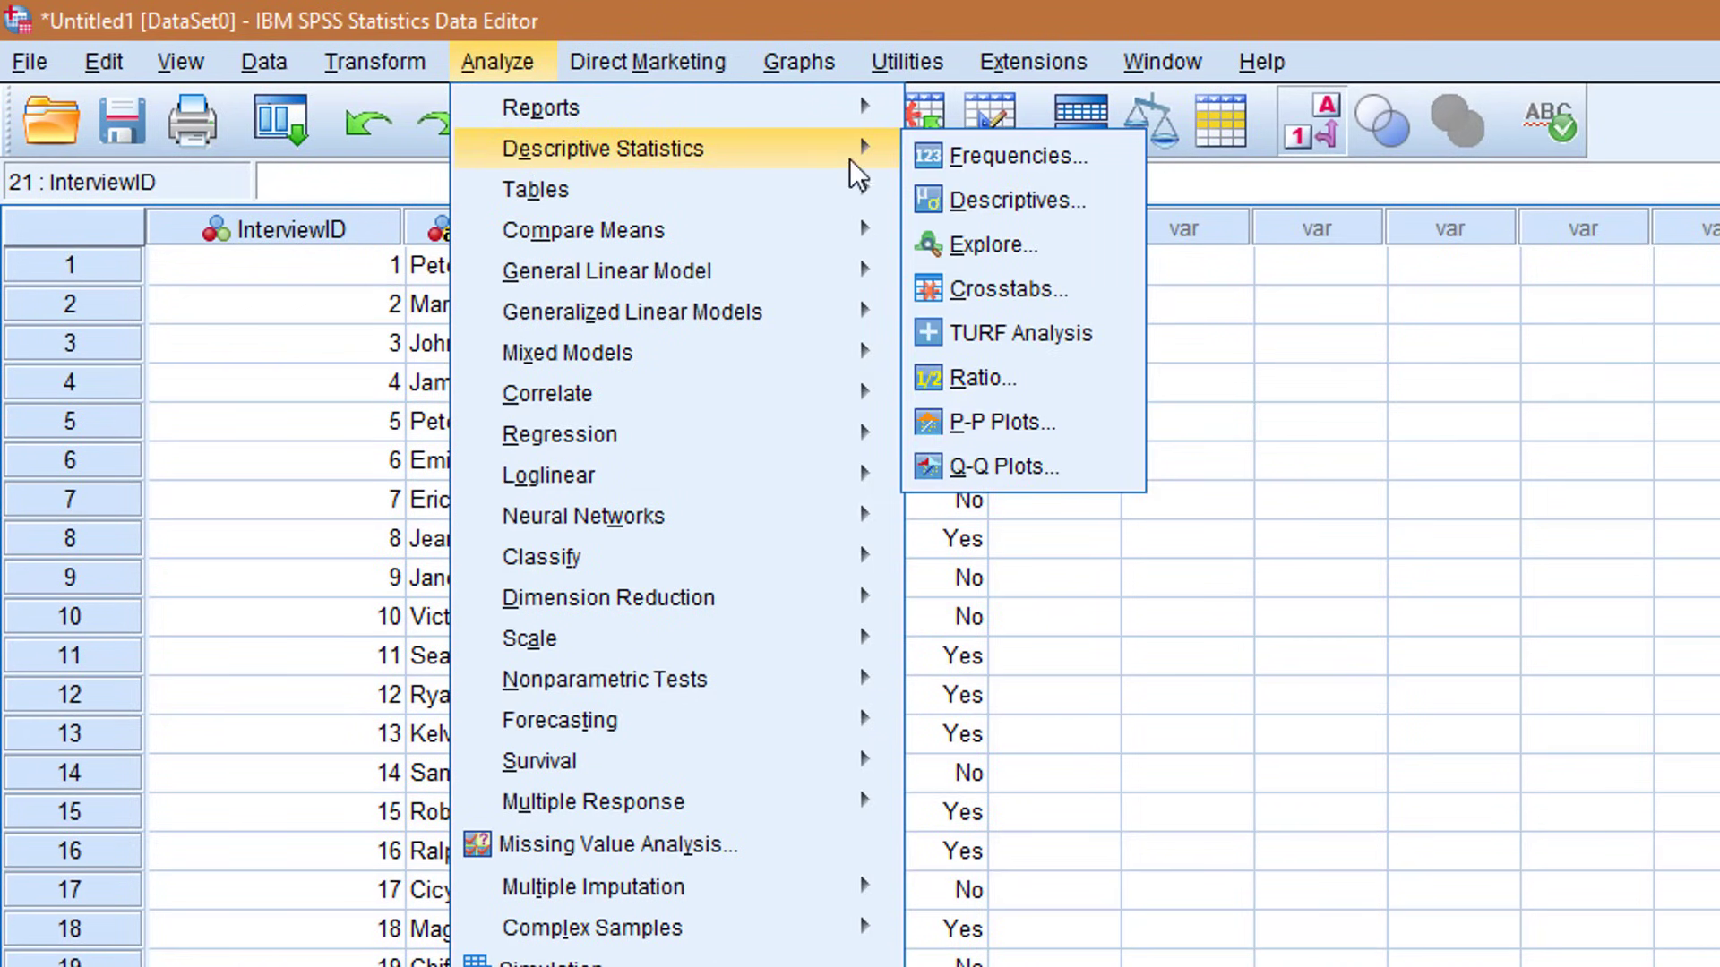
- Open Frequencies and add Gender and Rice to the Variable(s) list
left_click(985, 157)
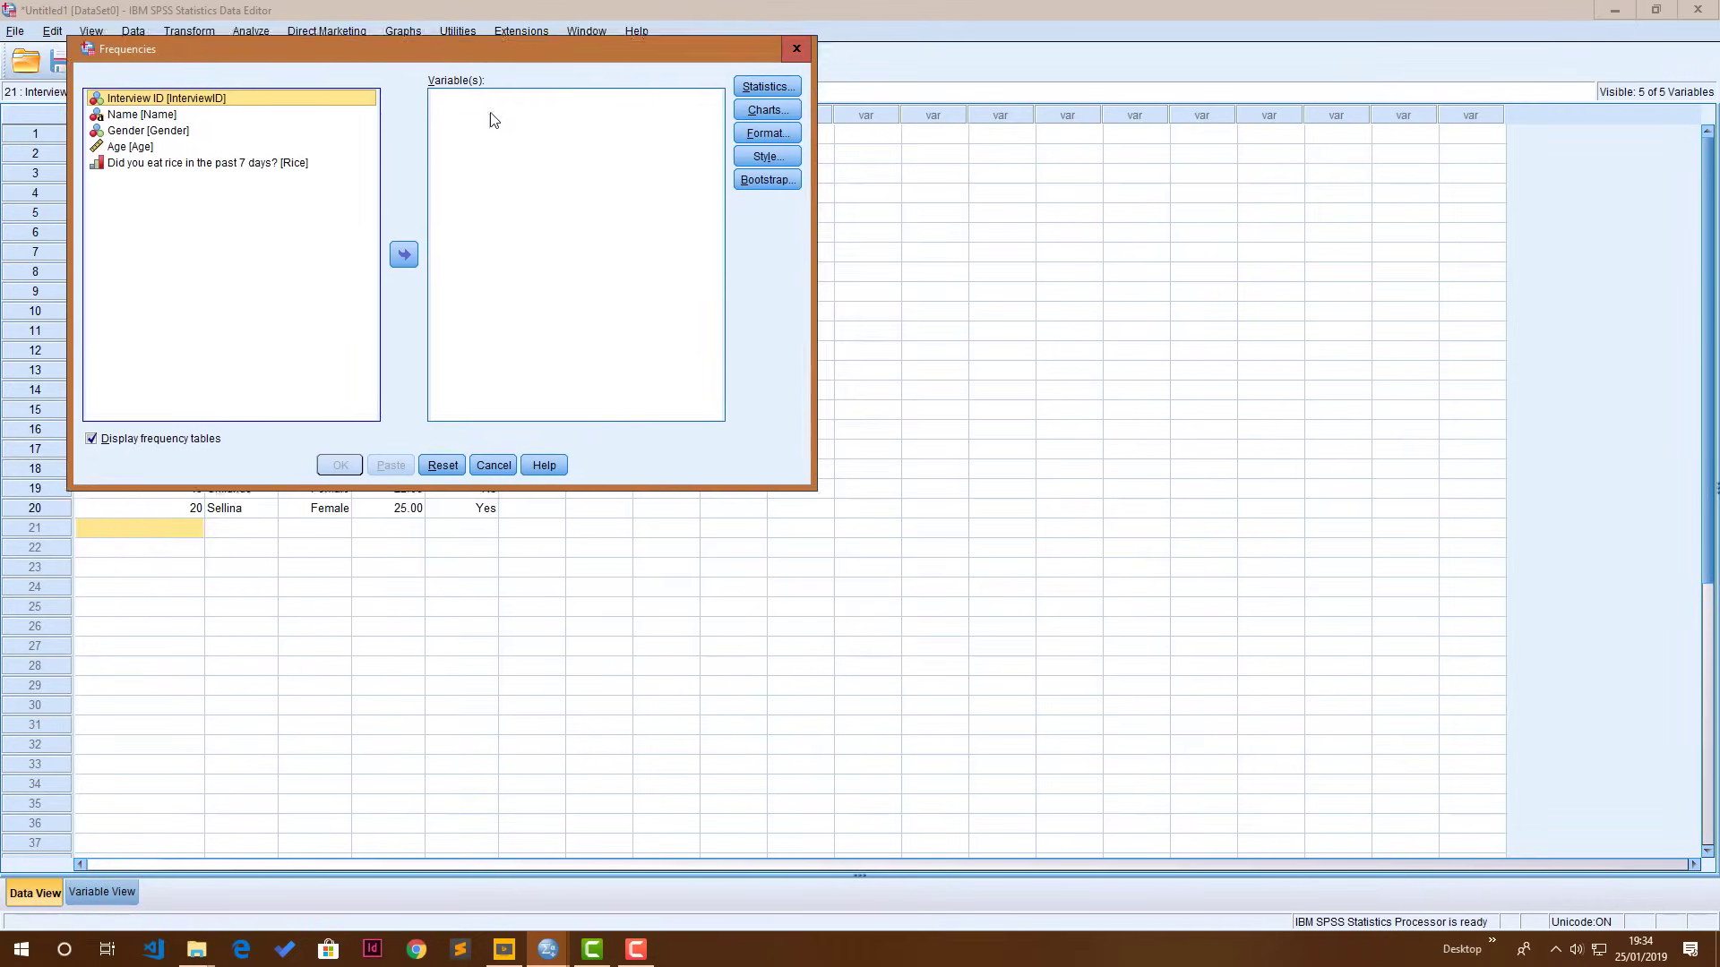
left_click_drag(539, 49, 663, 201)
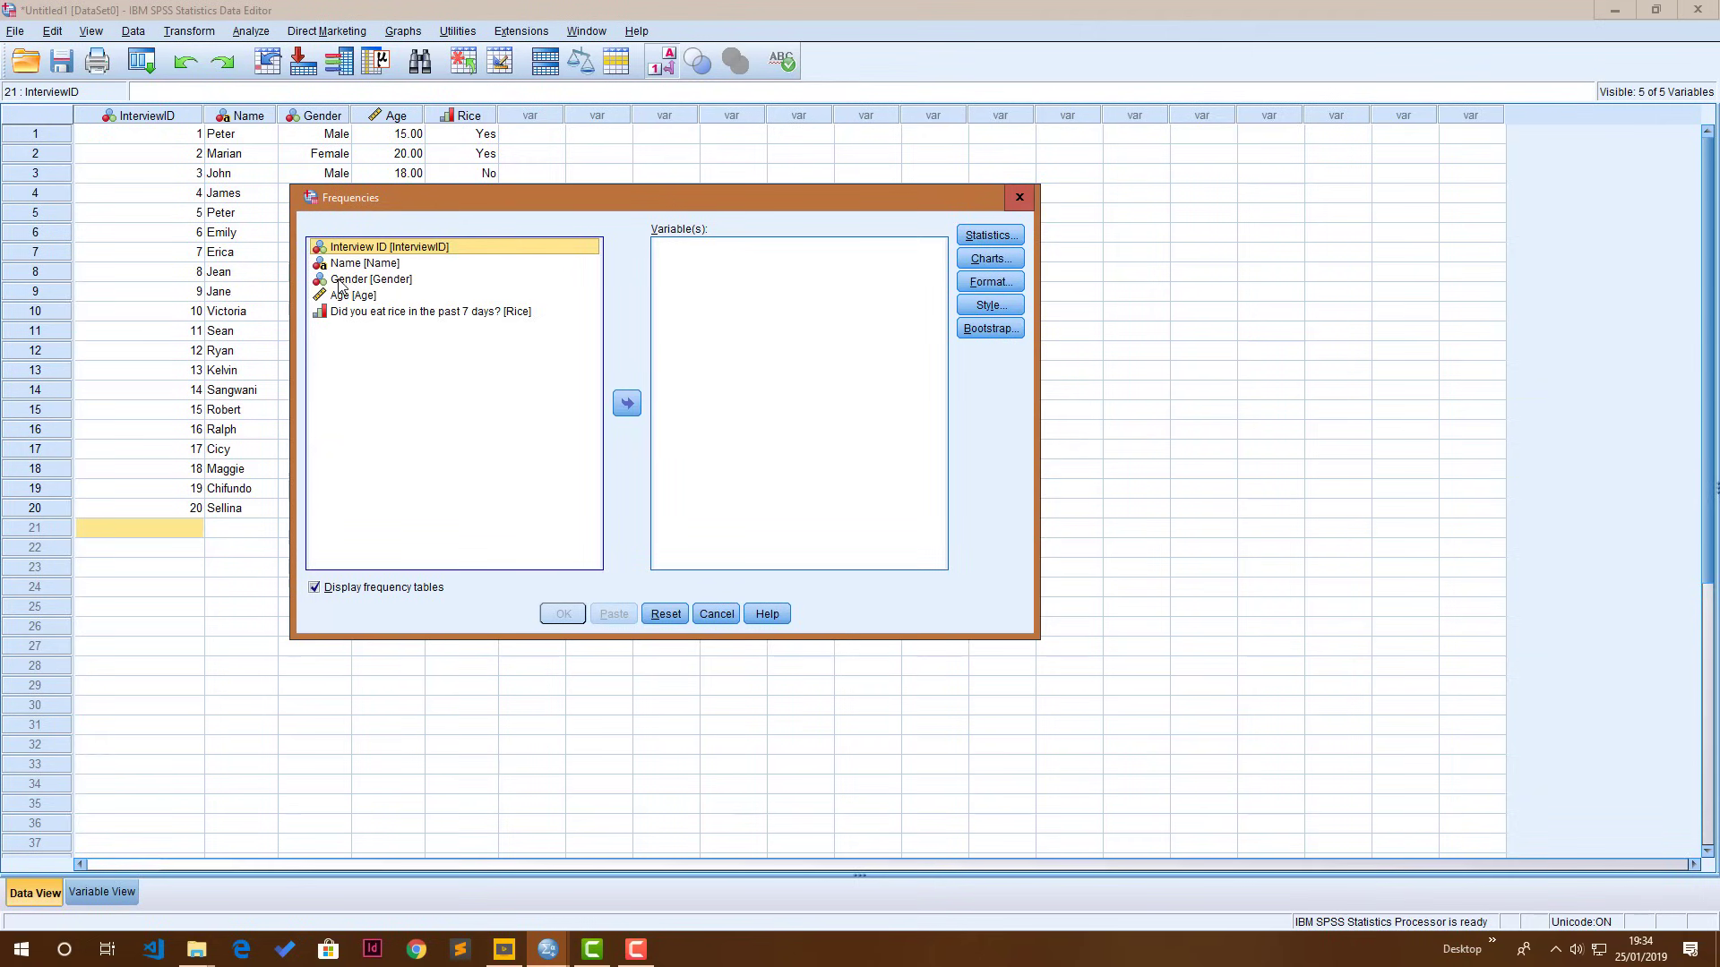
double_click(343, 280)
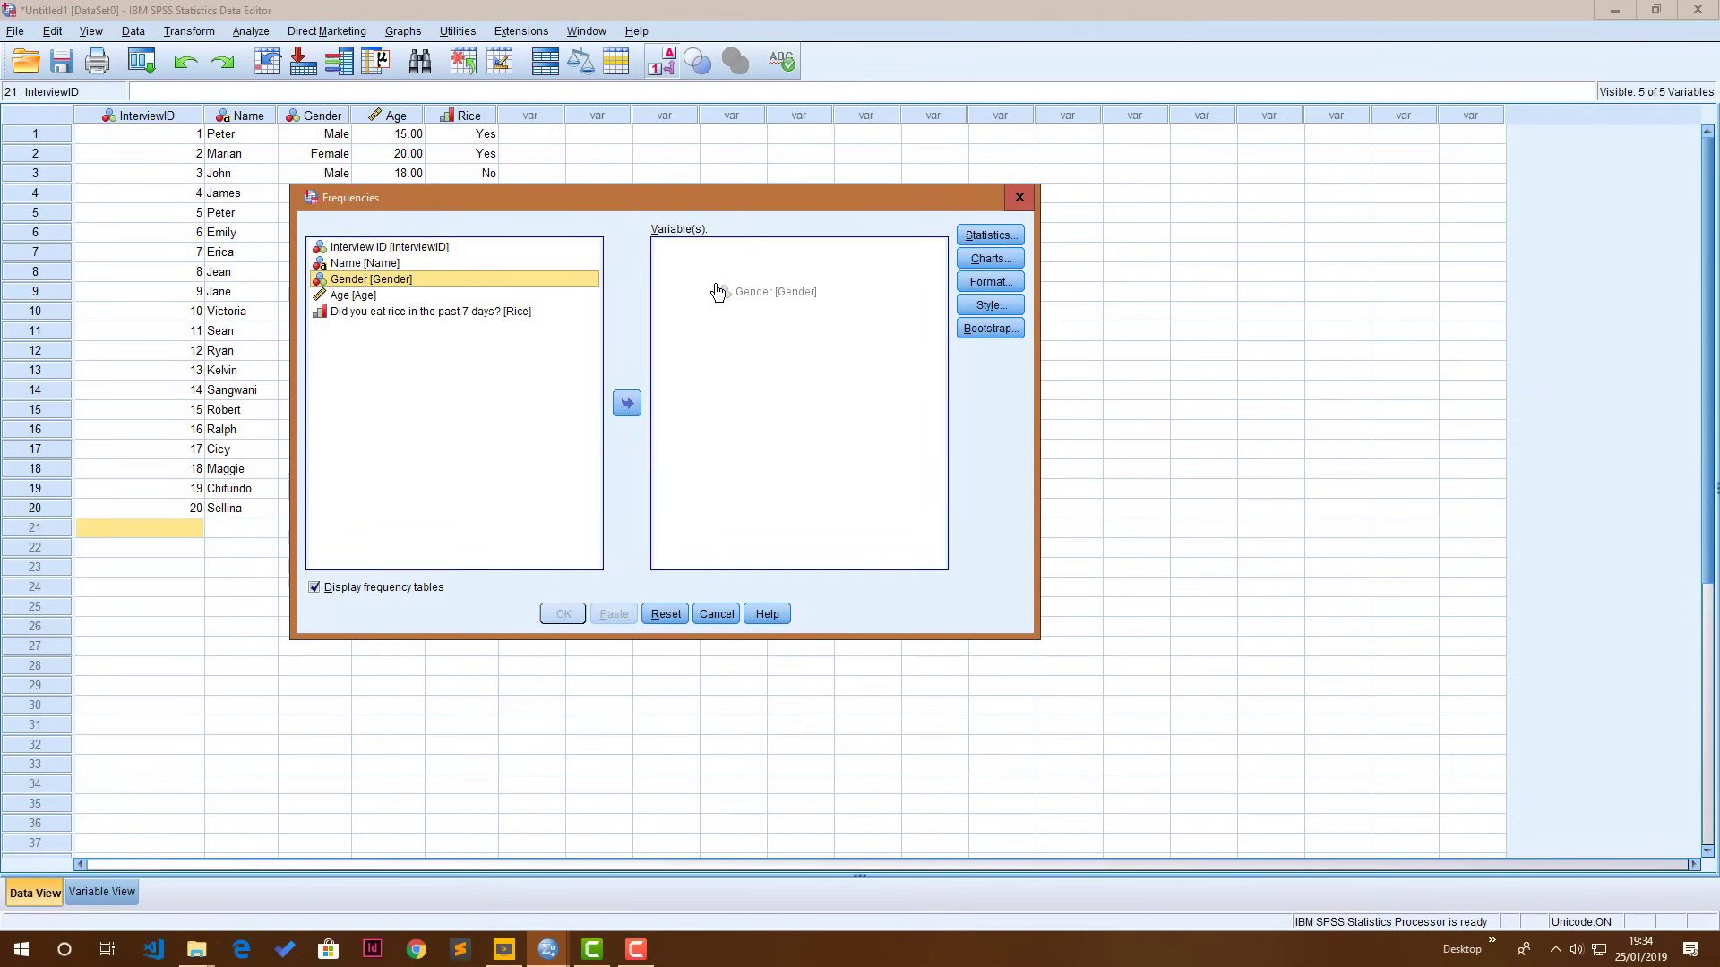
left_click_drag(355, 298, 712, 308)
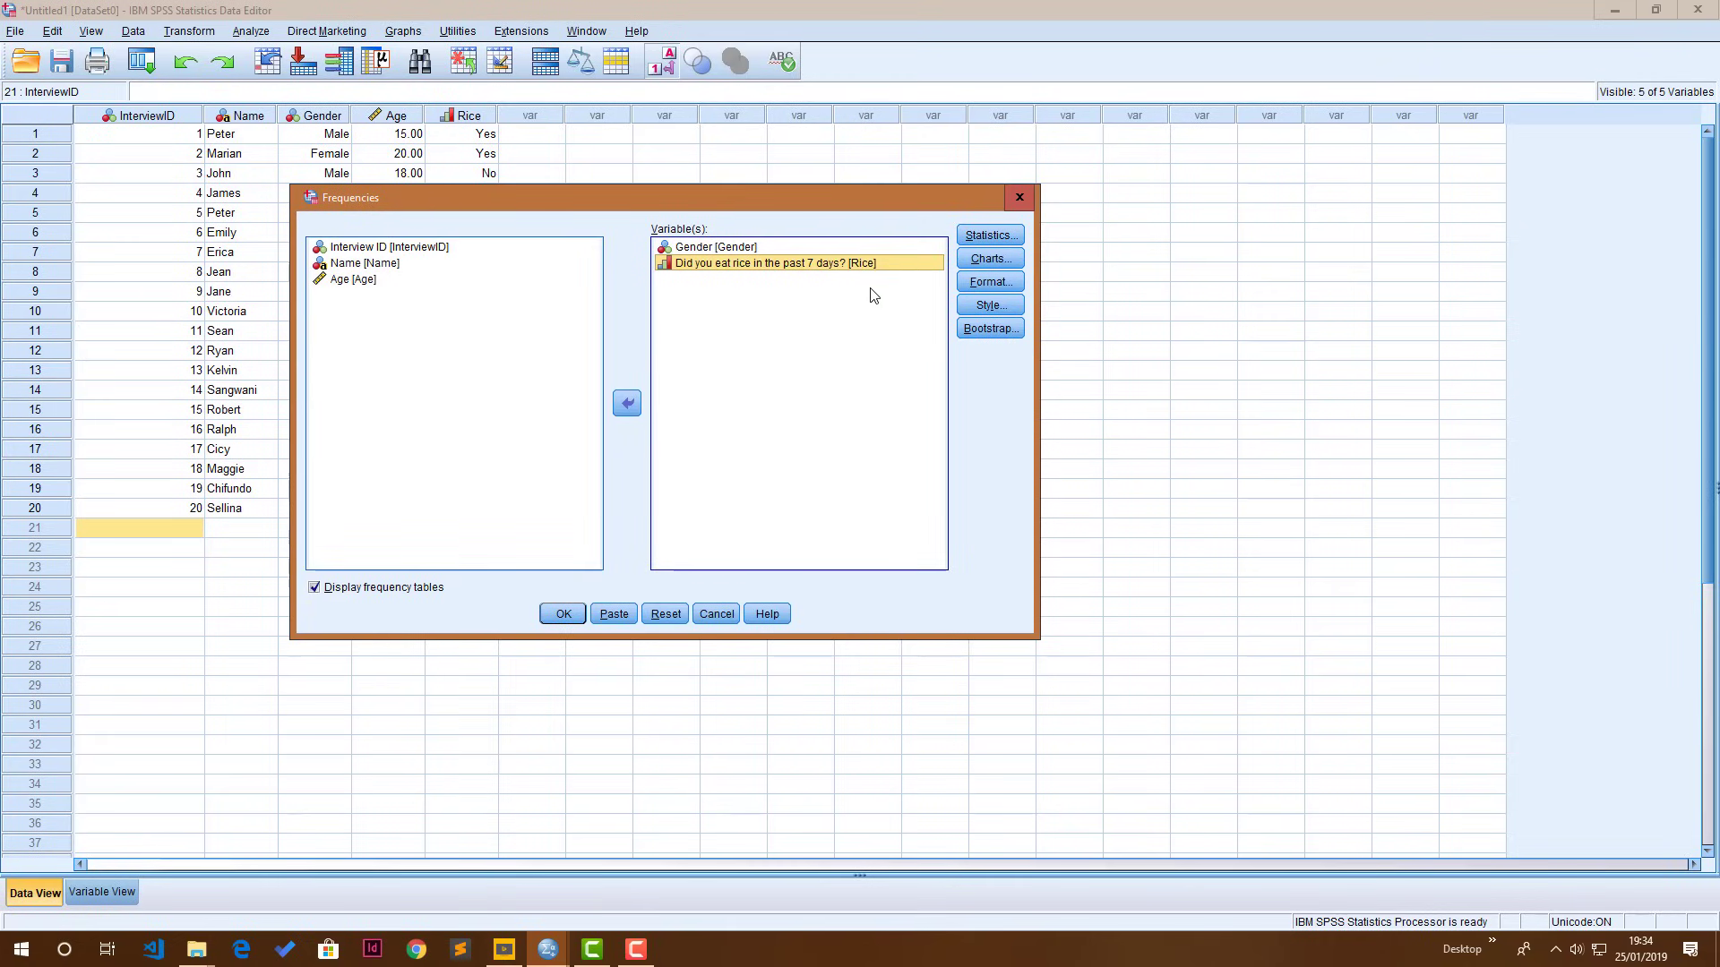
- Request bar charts of frequencies and keep the frequency tables displayed
left_click(1001, 260)
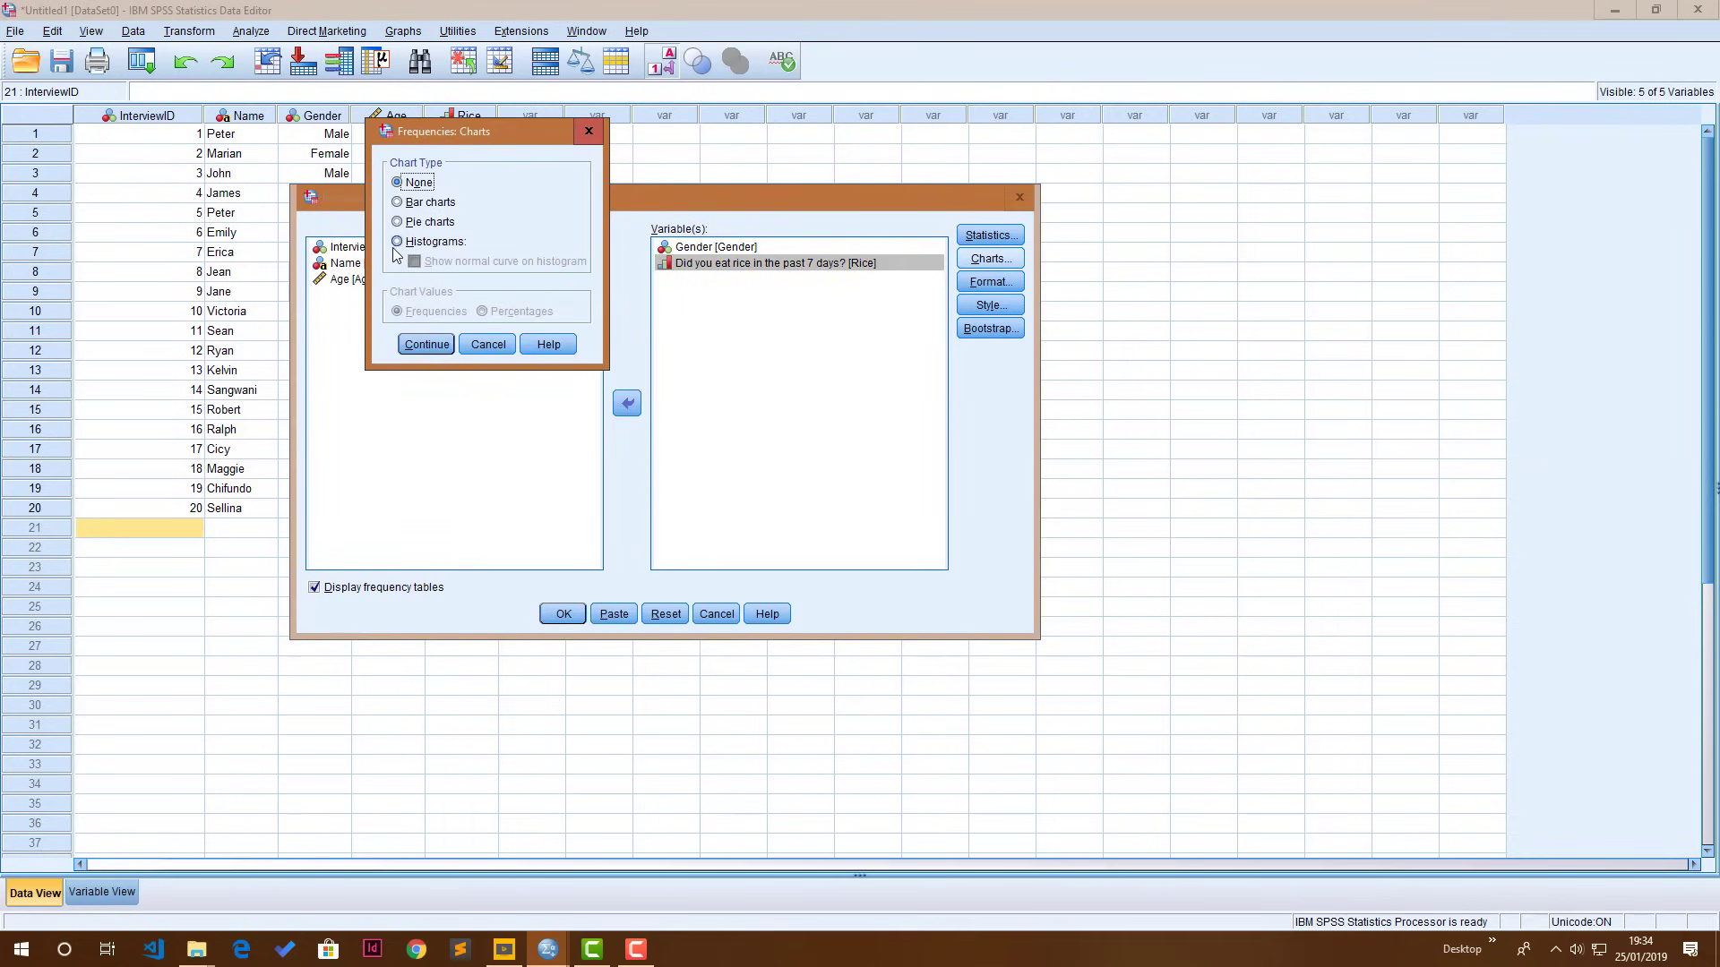
left_click(397, 201)
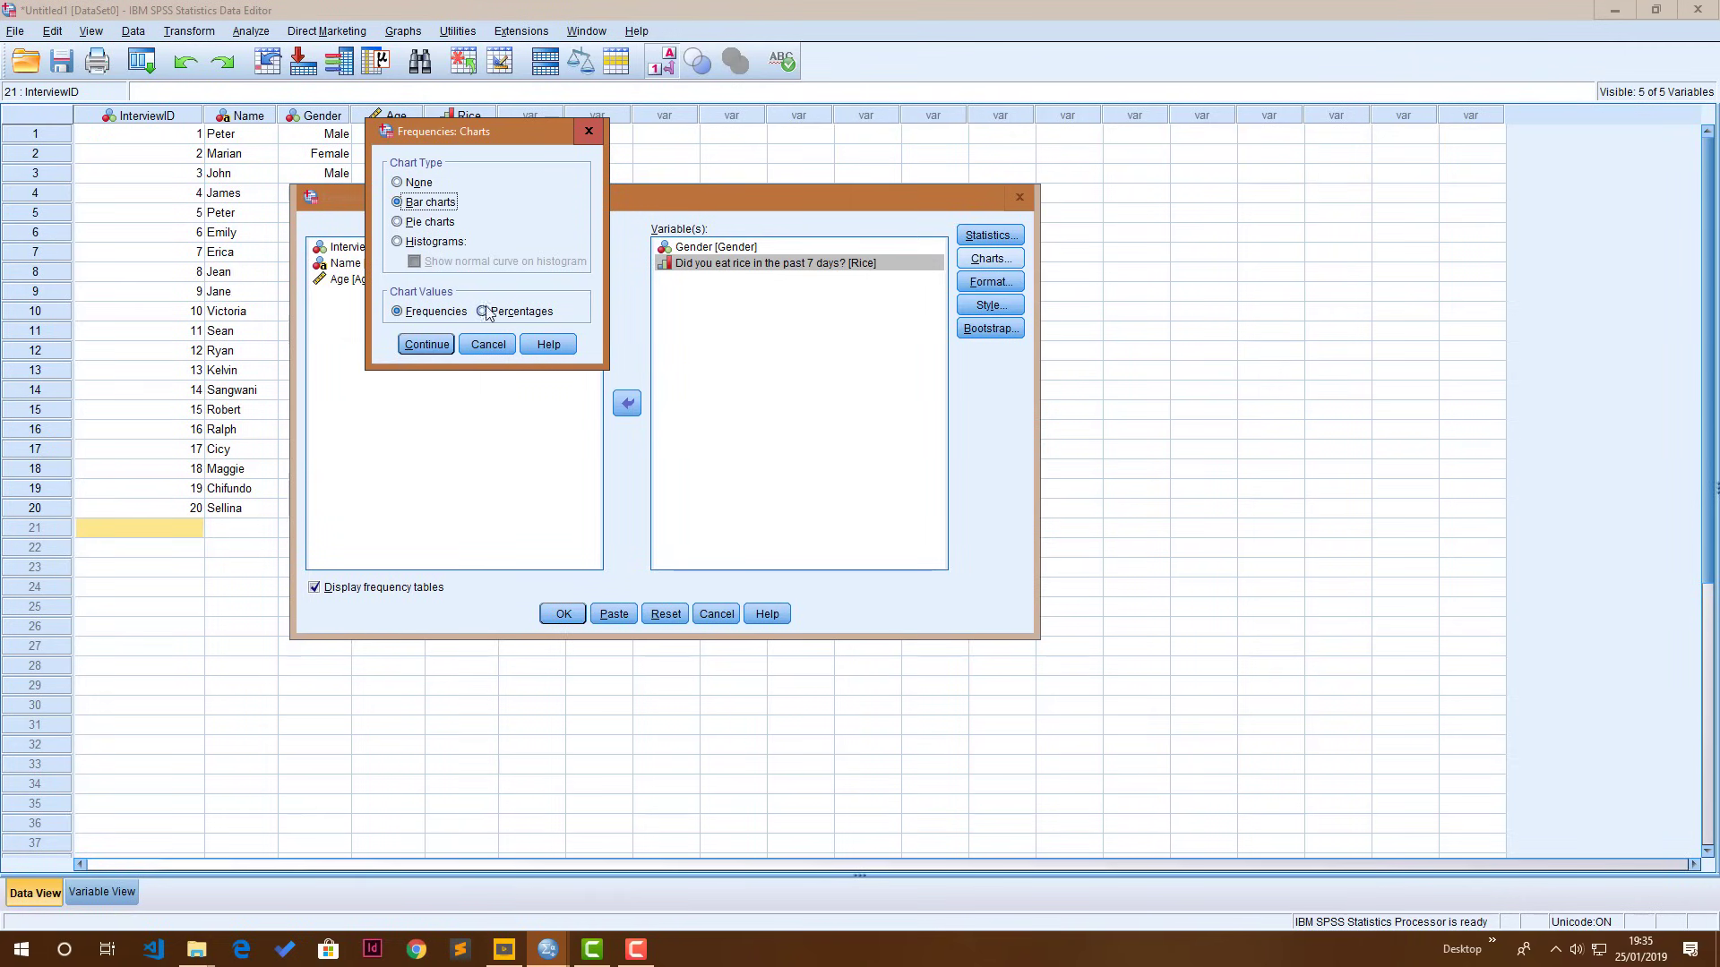
left_click(429, 345)
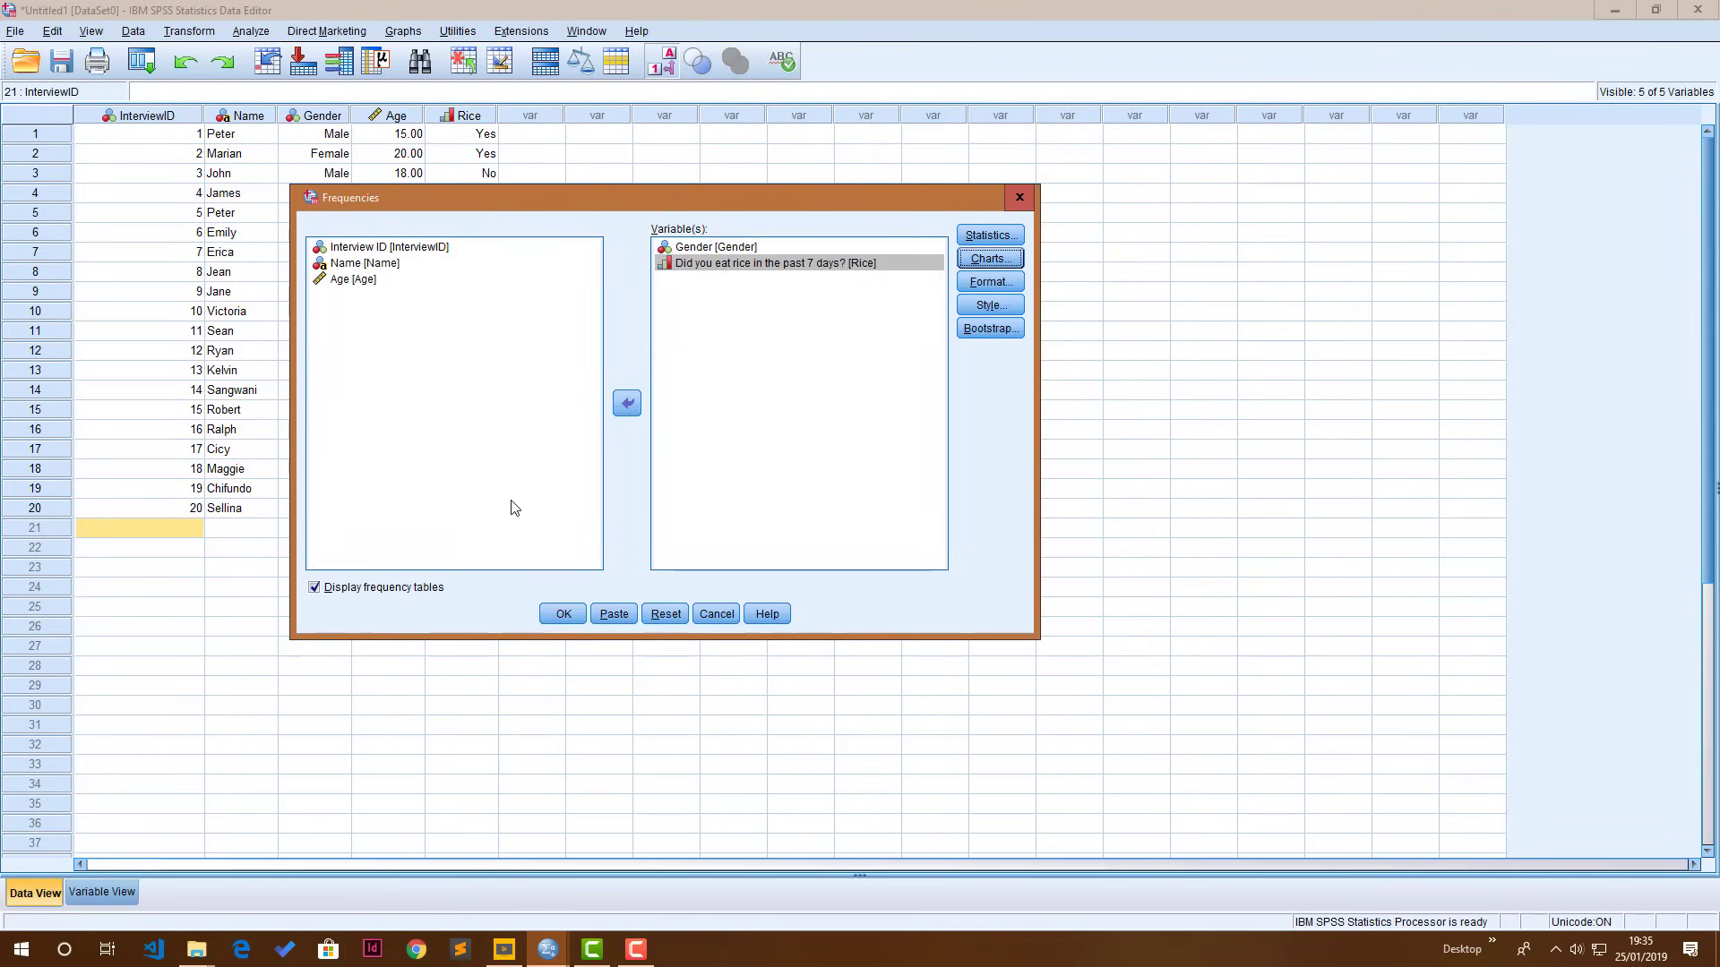
left_click(313, 587)
- Run the frequencies analysis and copy the rice bar chart from the Viewer
left_click(565, 615)
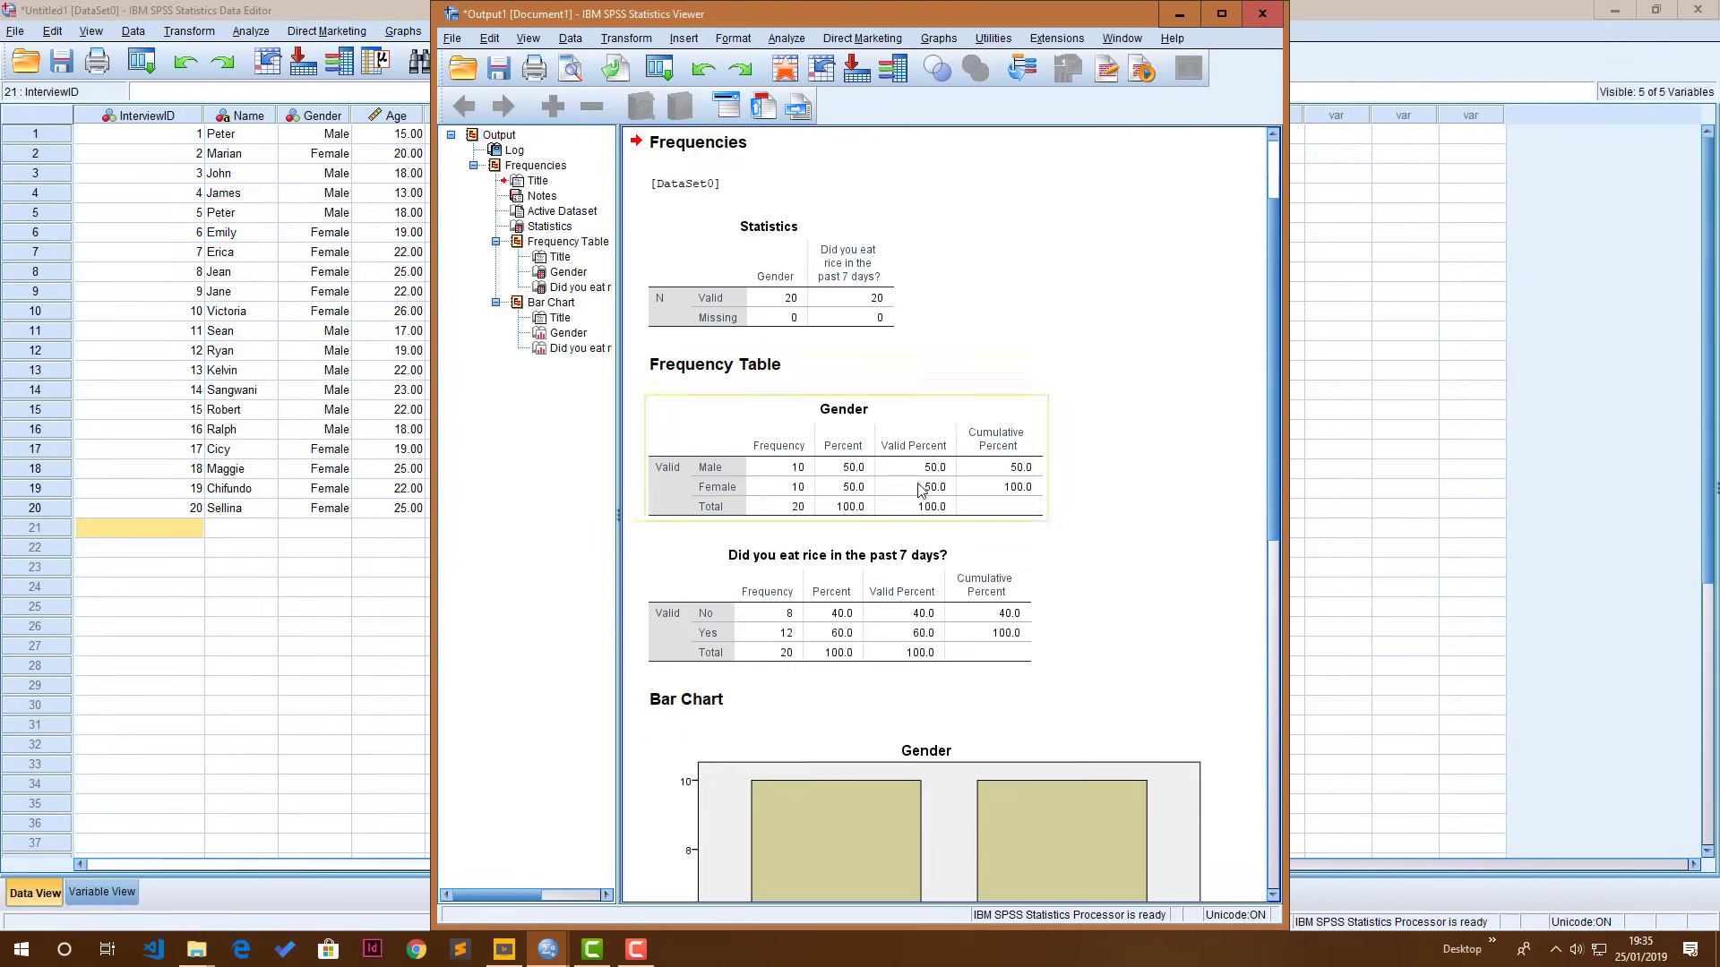
scroll(976, 403, "down", 2)
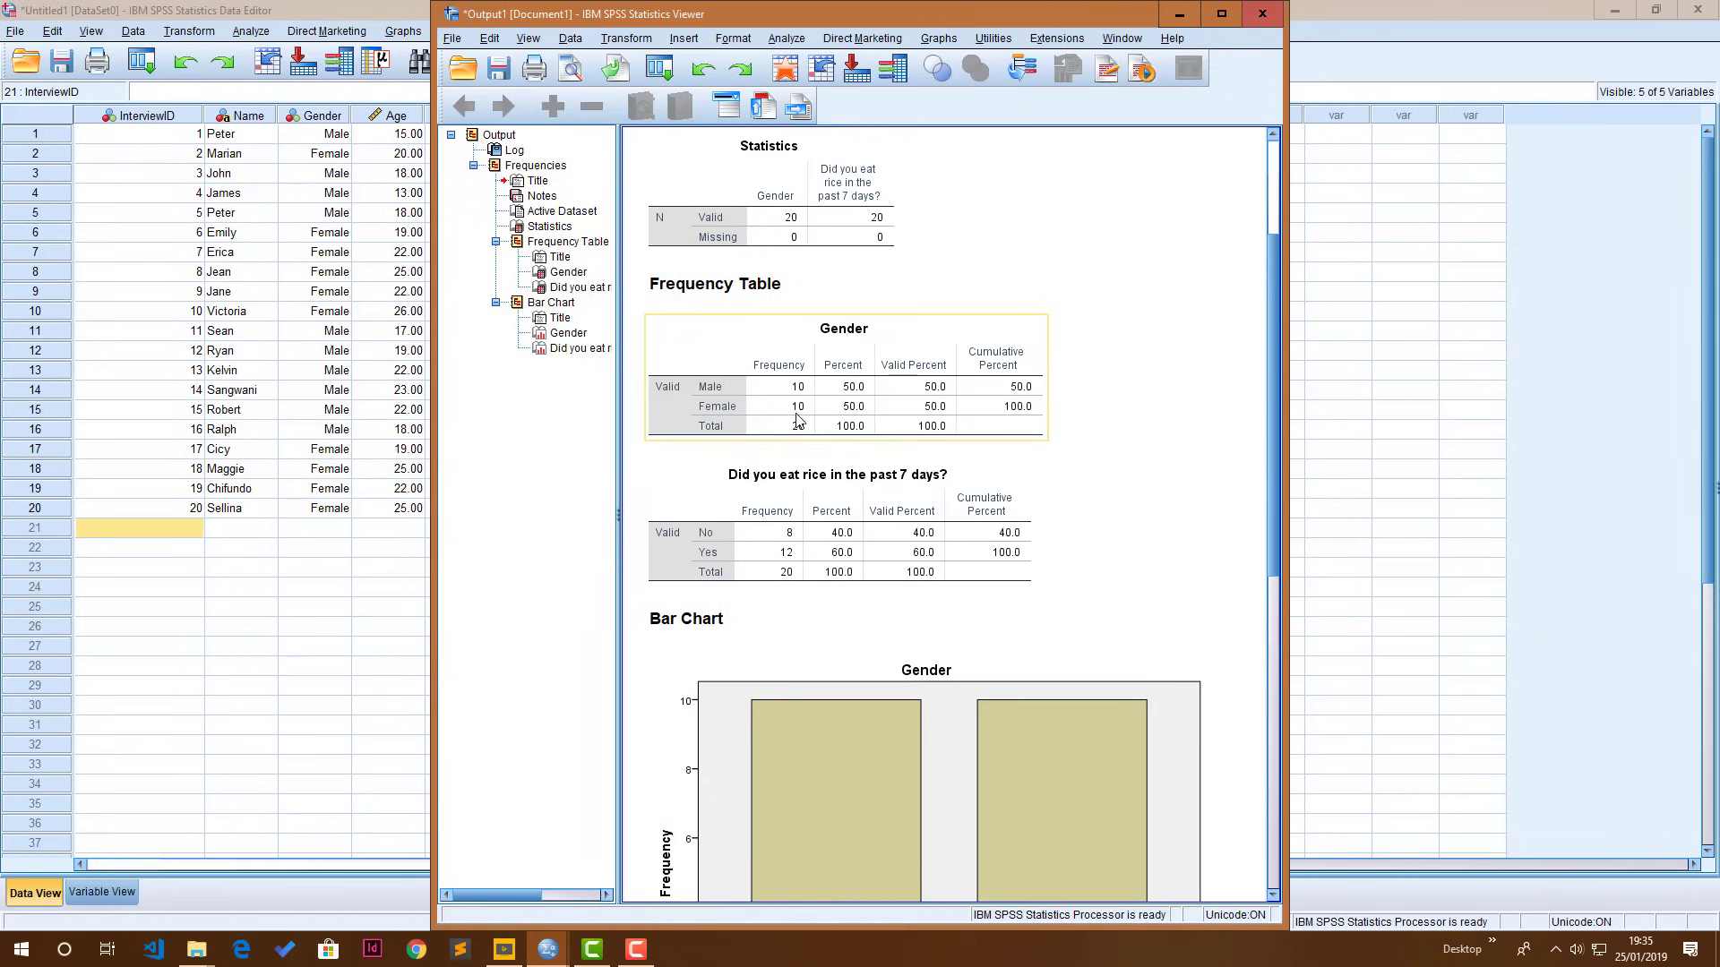
scroll(828, 452, "down", 4)
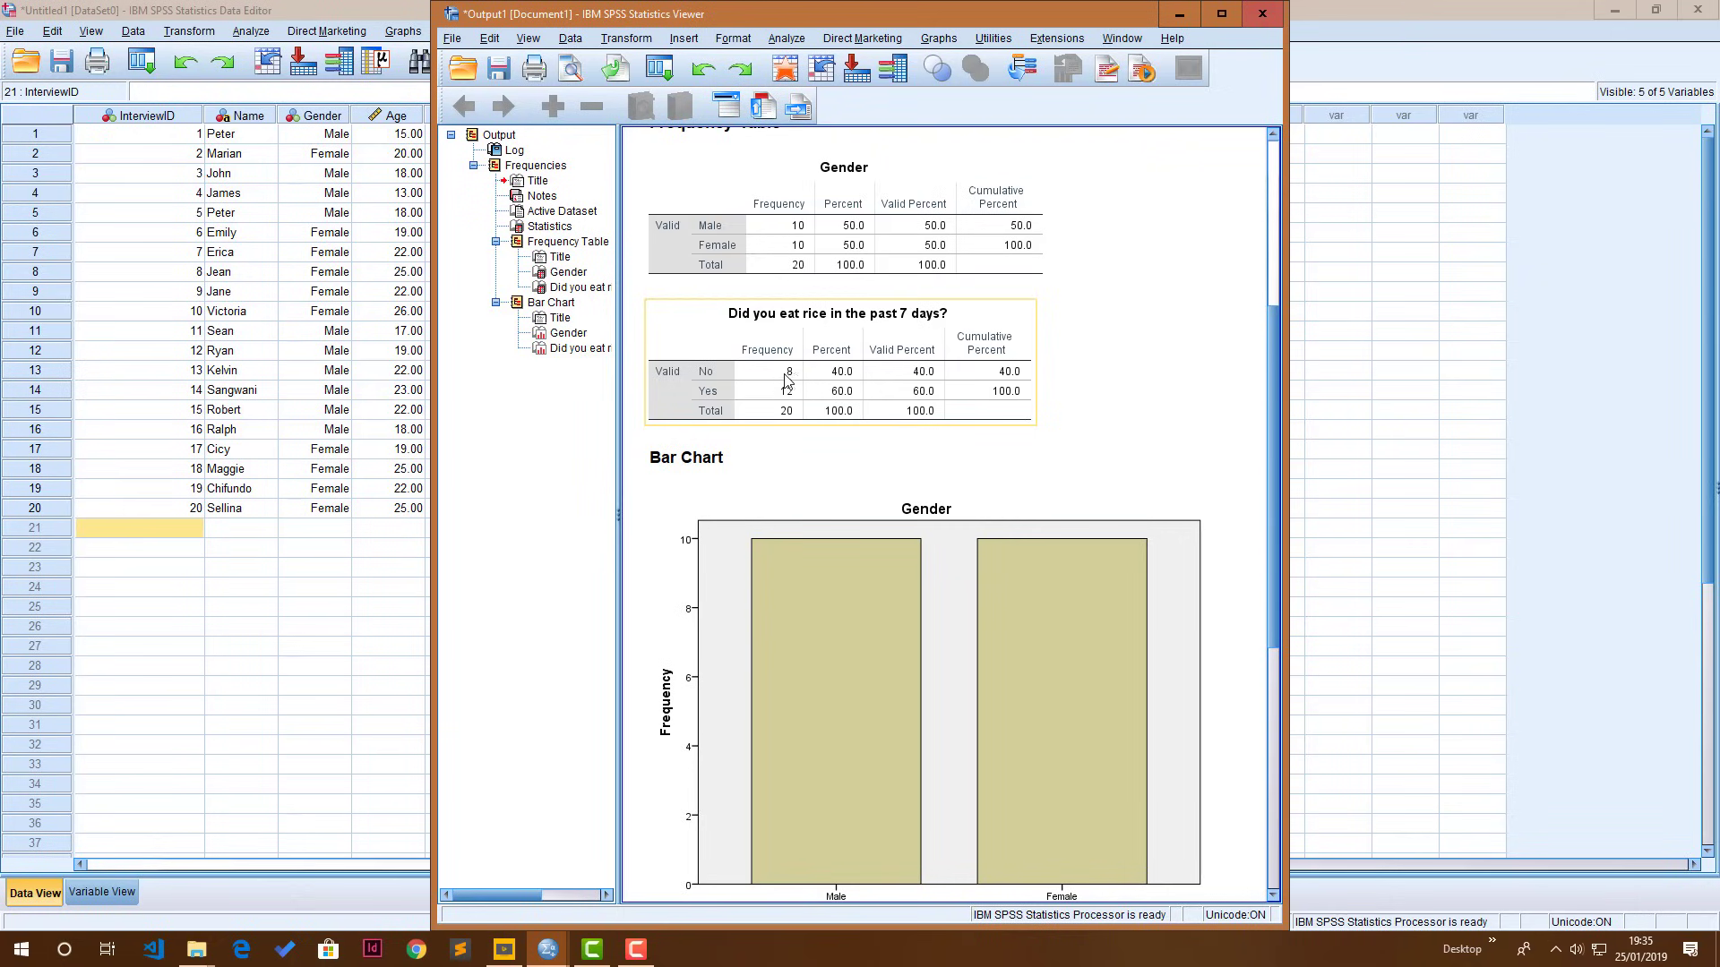
scroll(766, 421, "down", 3)
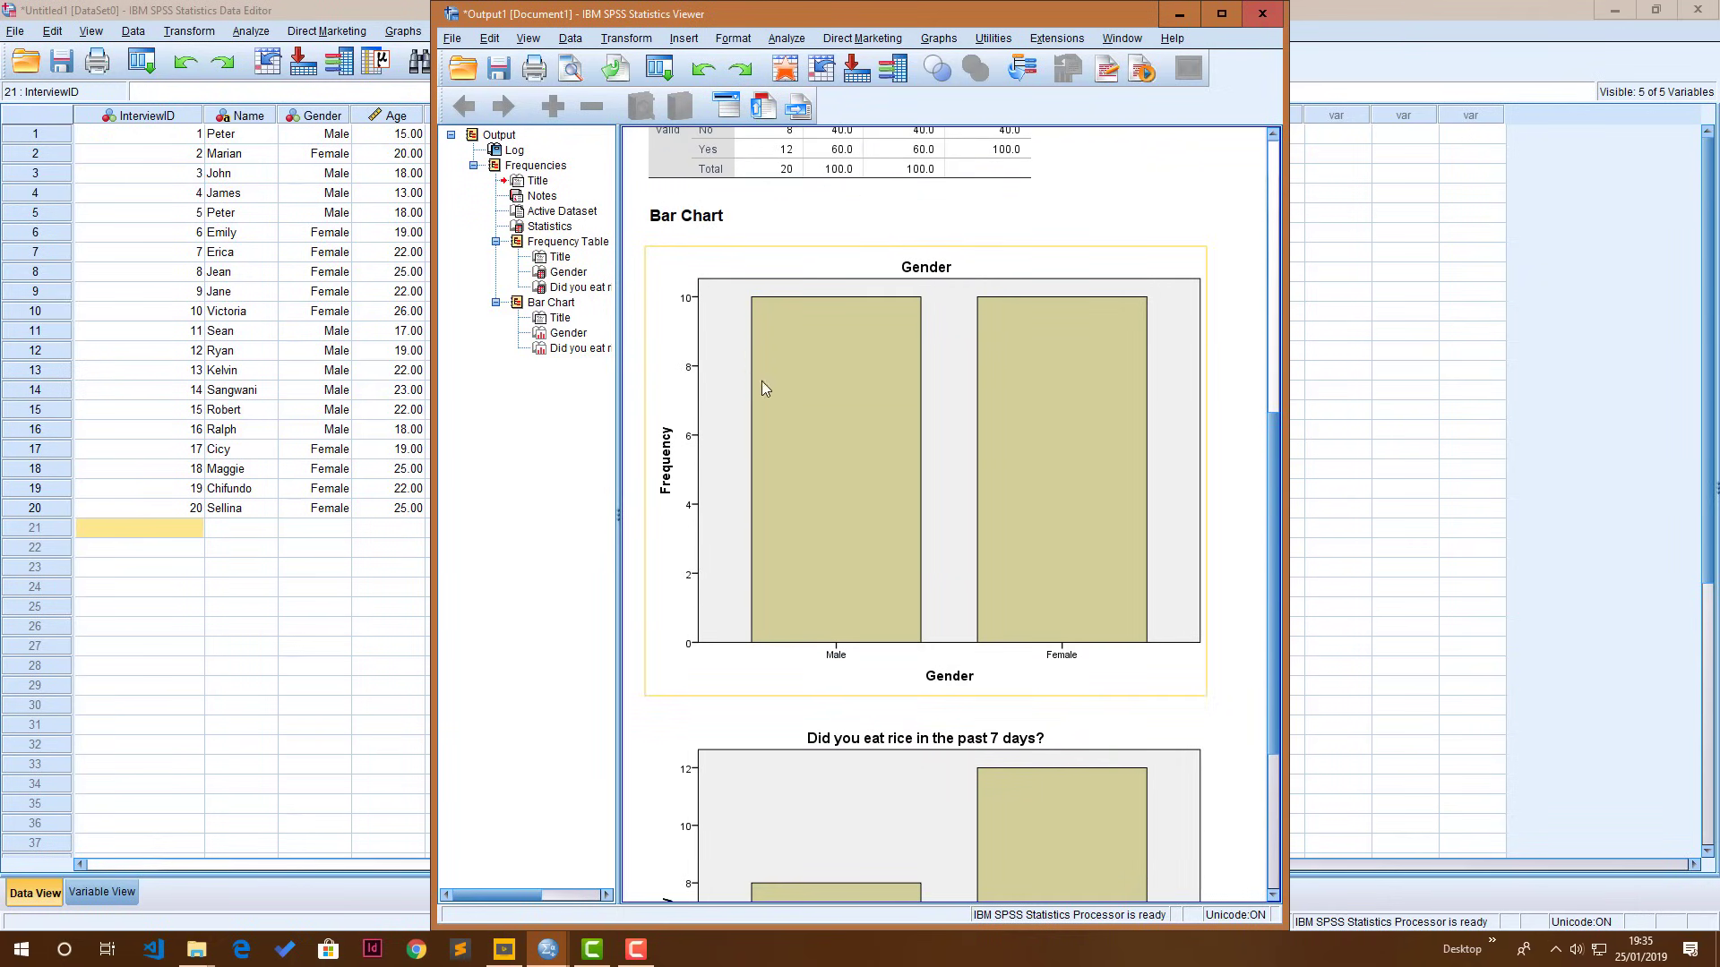
scroll(844, 496, "down", 1)
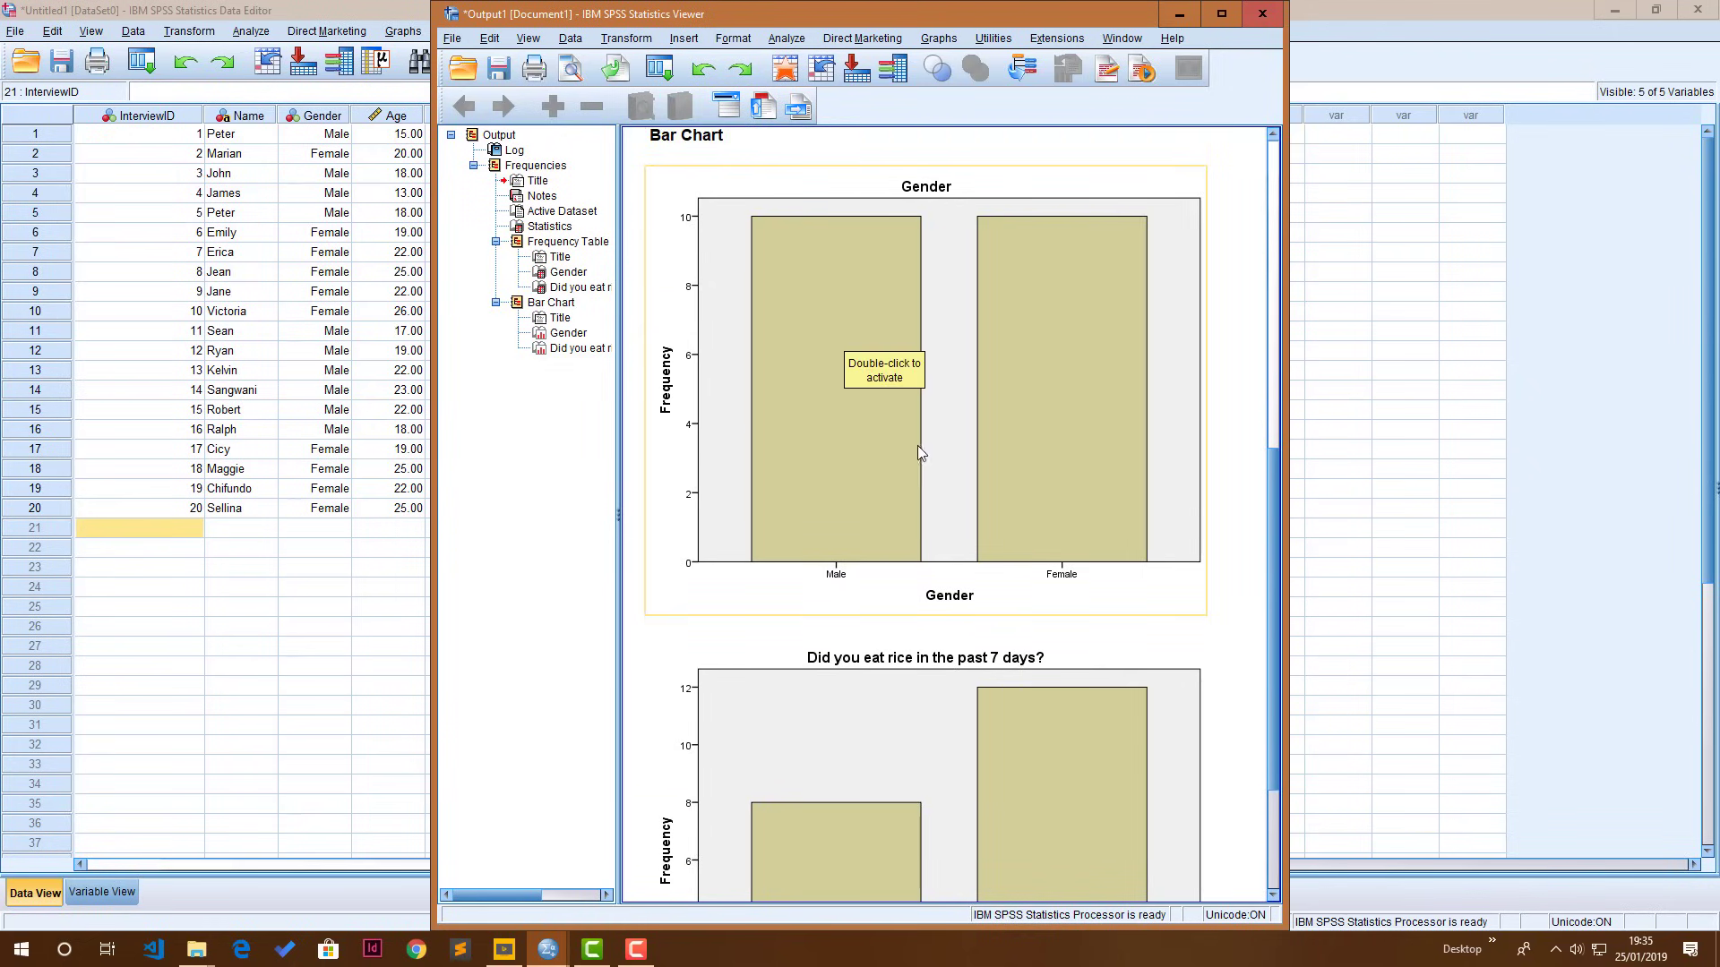
scroll(917, 453, "down", 3)
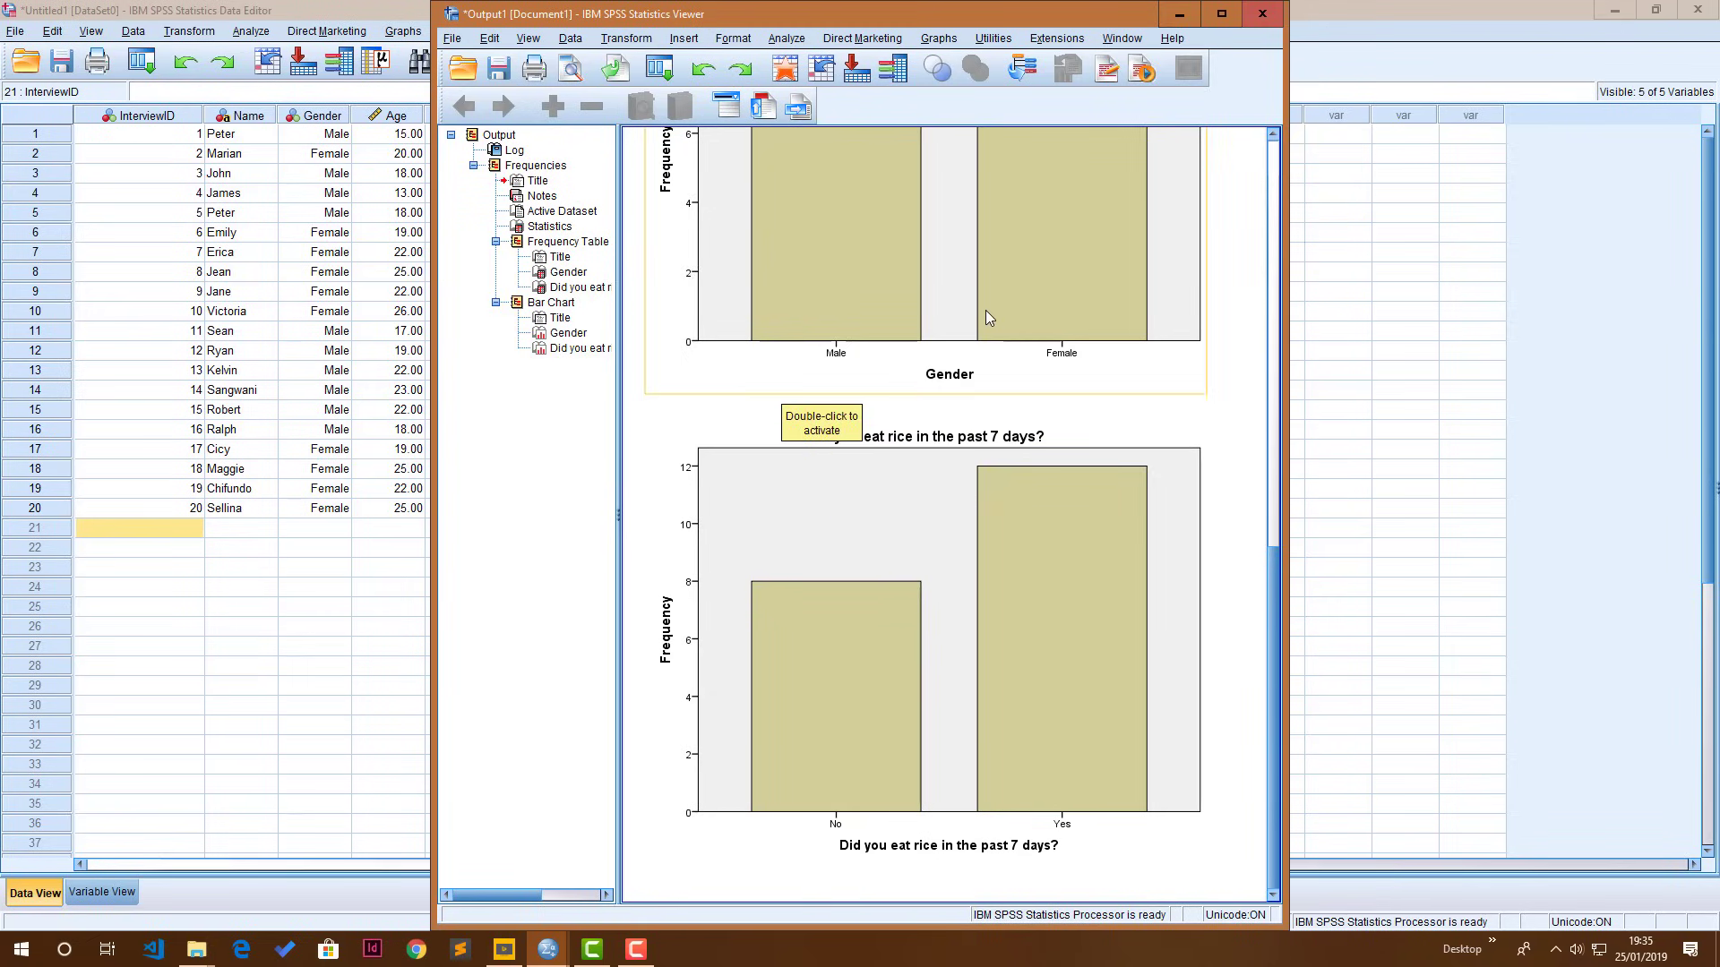
left_click(849, 463)
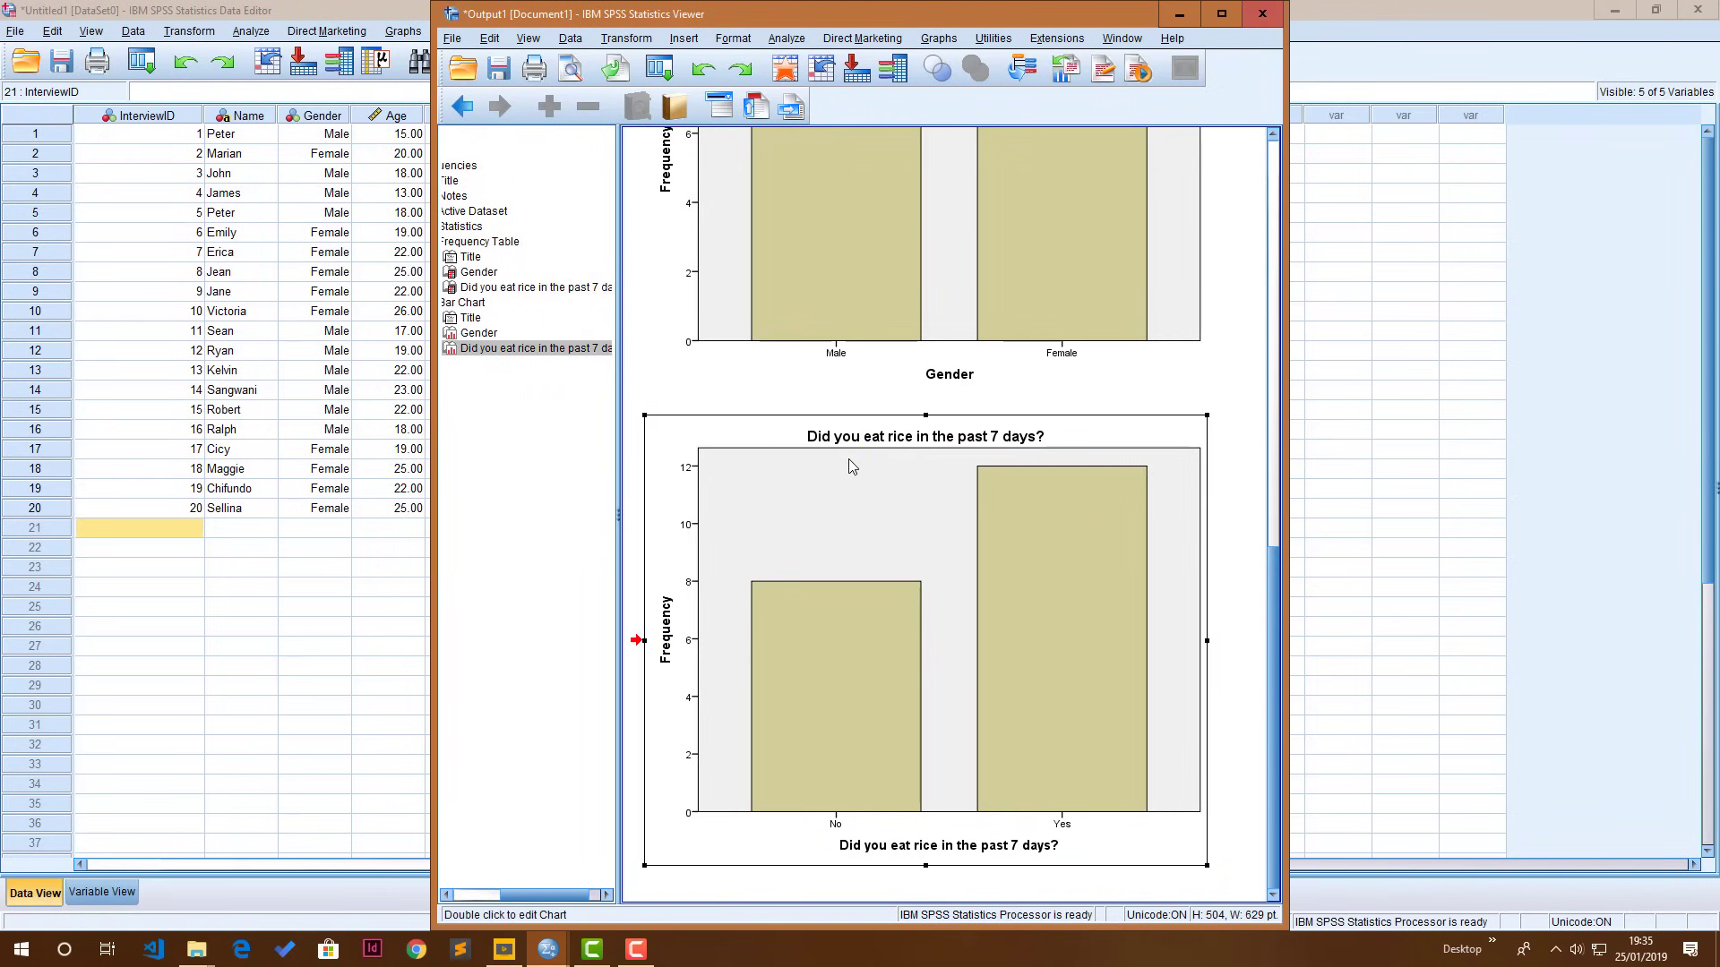
right_click(848, 459)
left_click(866, 492)
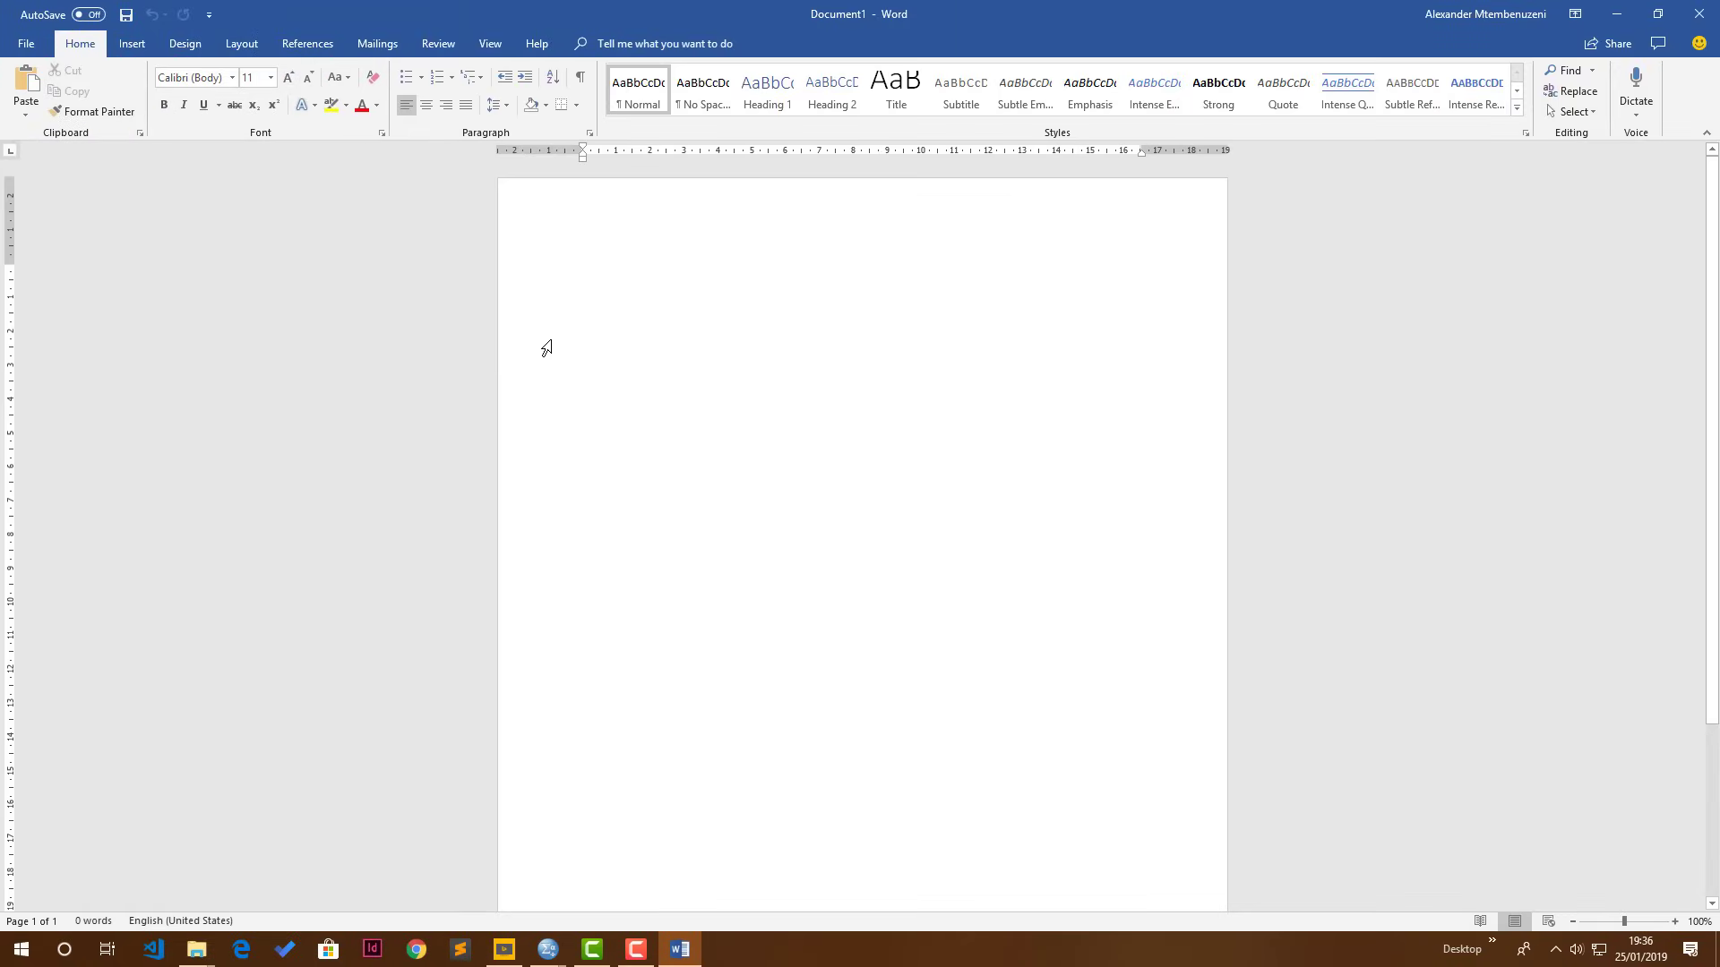
- Paste the rice bar chart onto Word's blank Document1 page
right_click(567, 326)
left_click(600, 402)
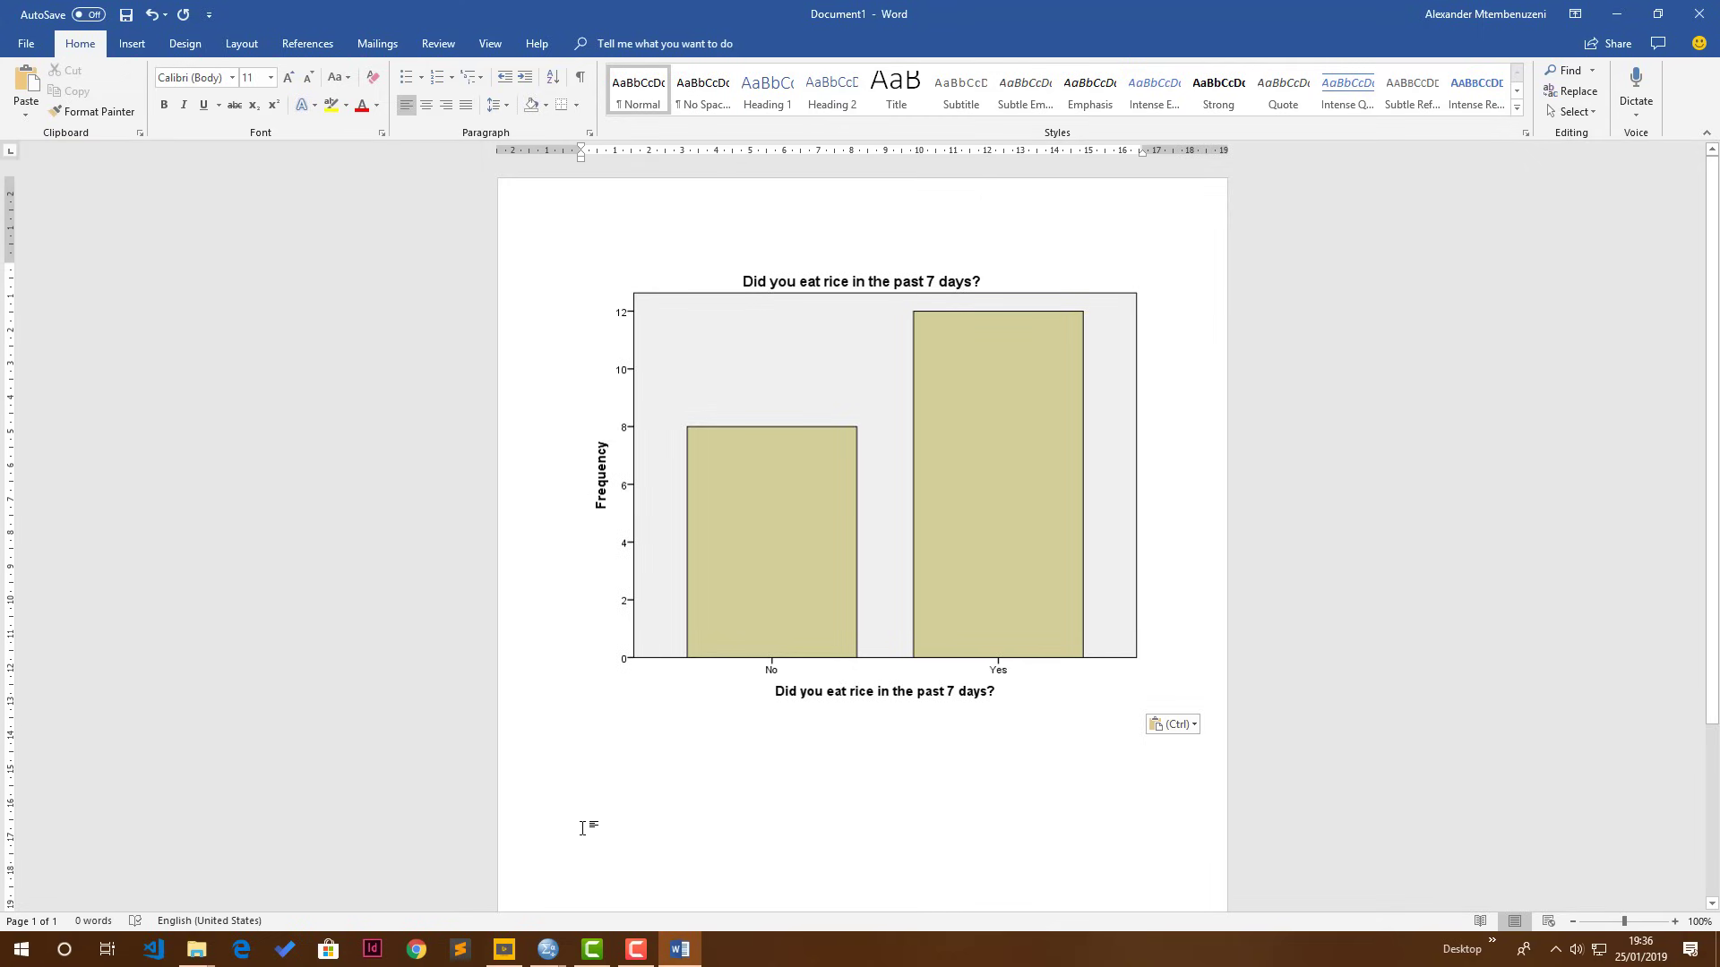
- Back in SPSS, open Frequencies, reset previous variables, and add only Age
mouse_move(548, 950)
left_click(540, 891)
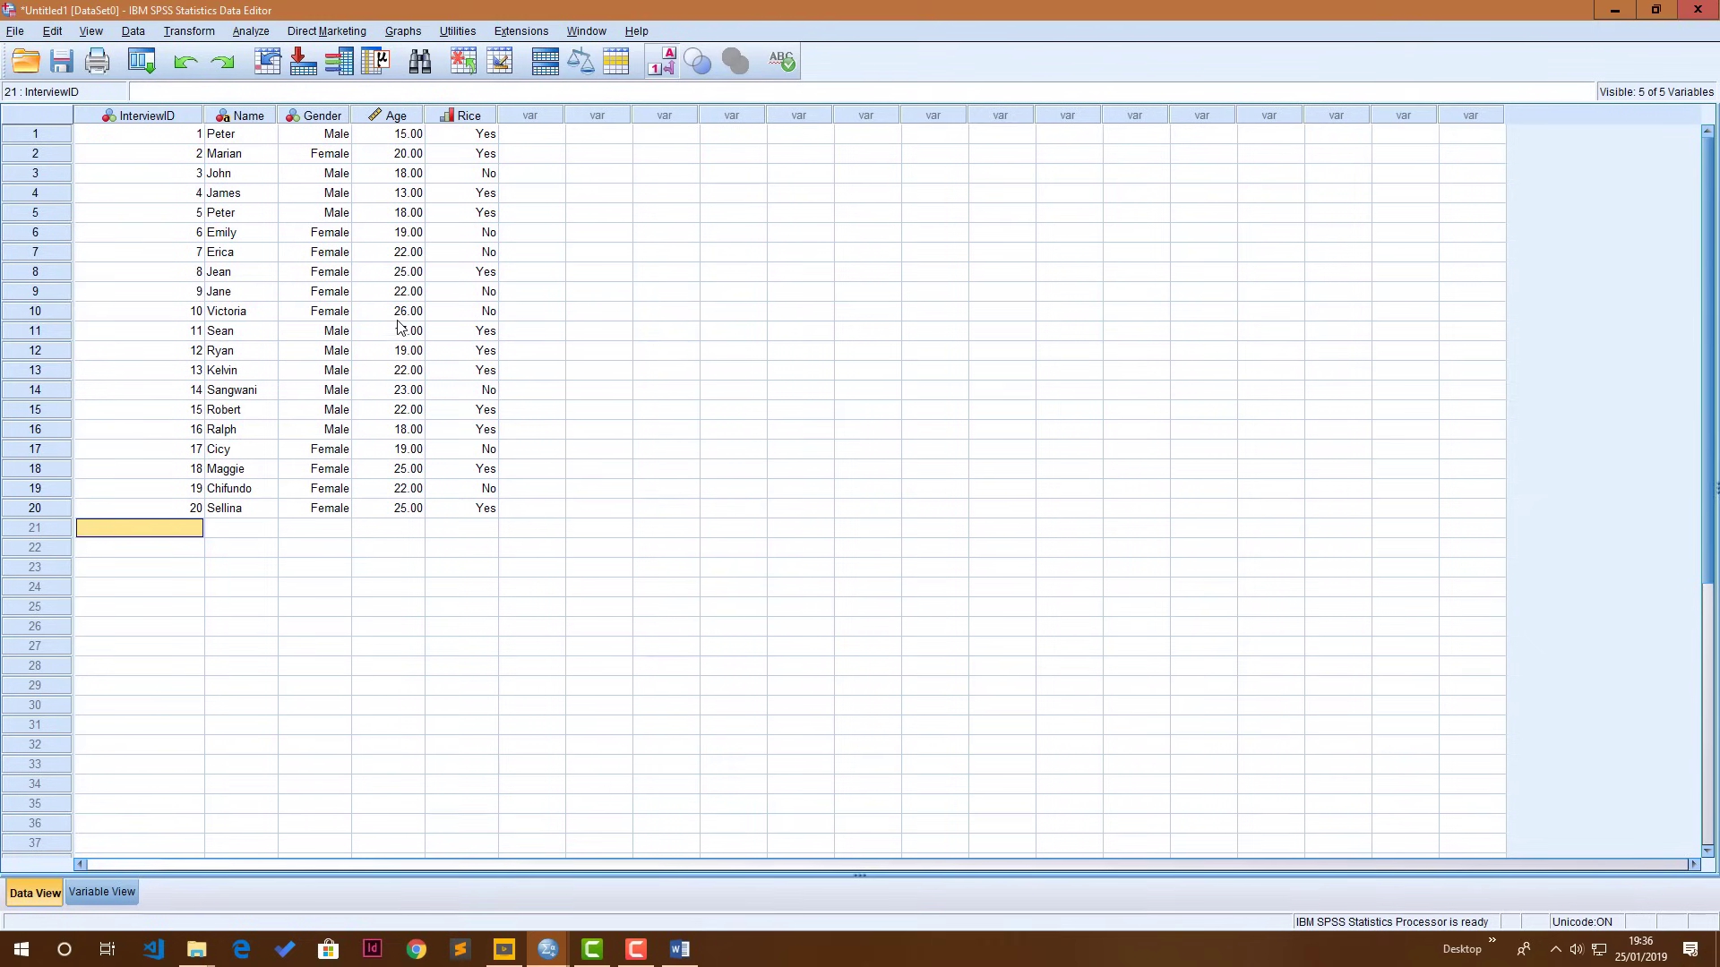
left_click(395, 116)
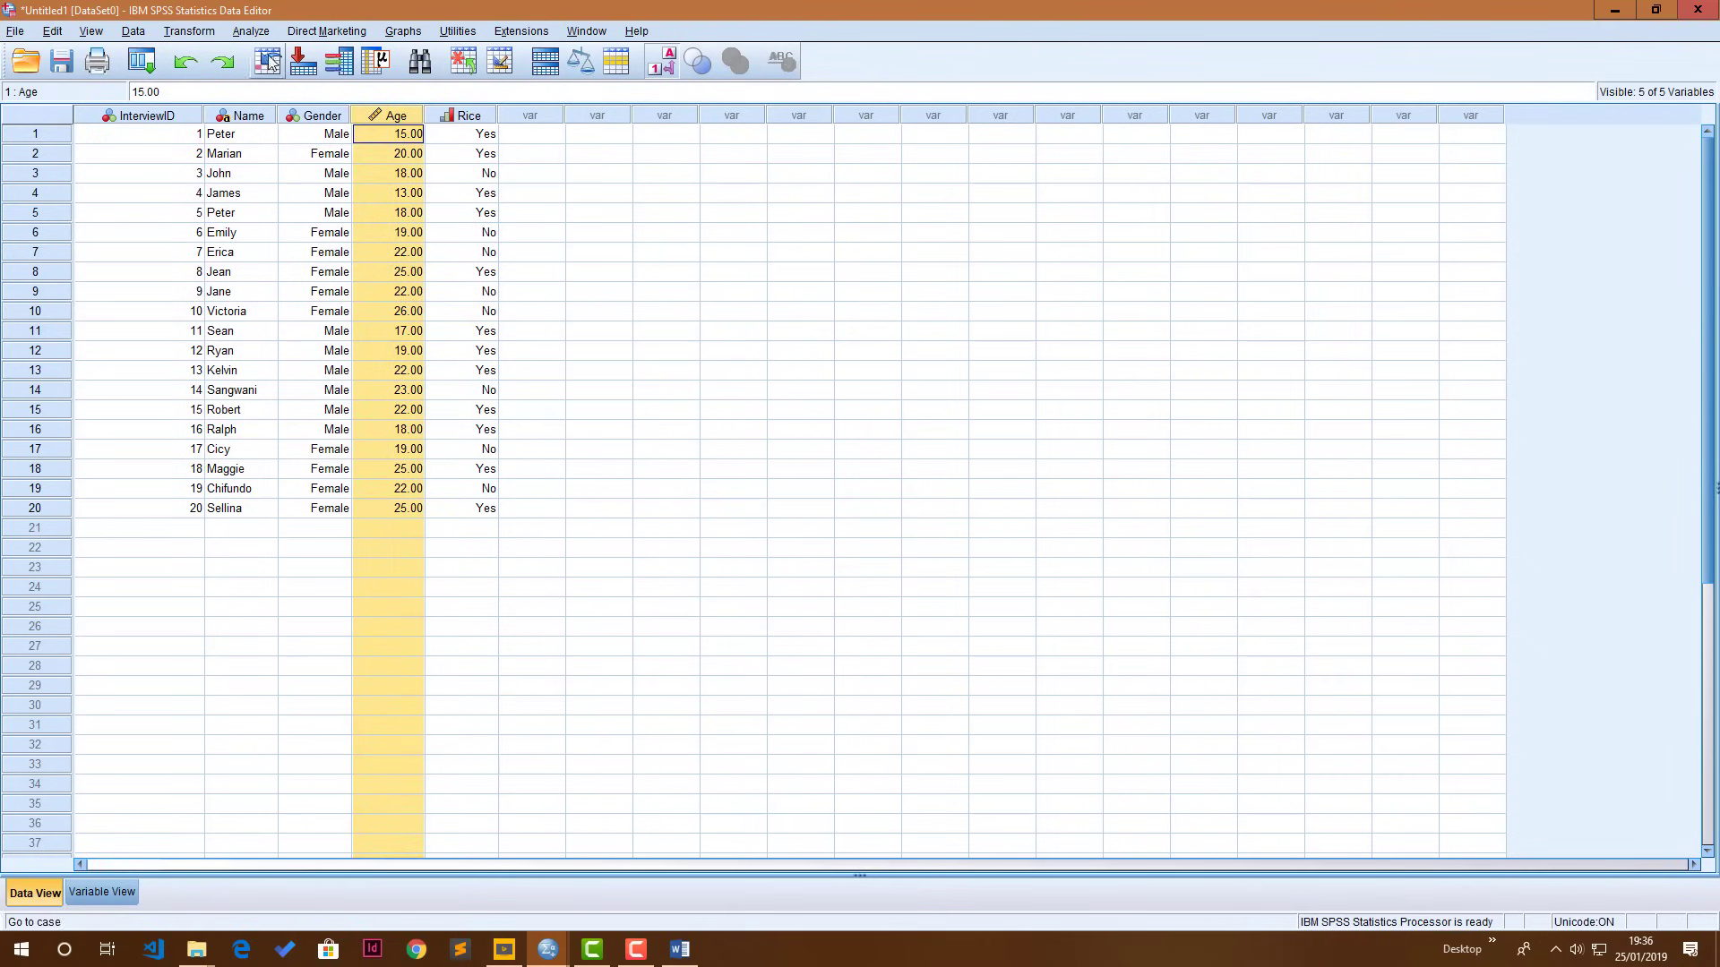
left_click(255, 32)
mouse_move(275, 79)
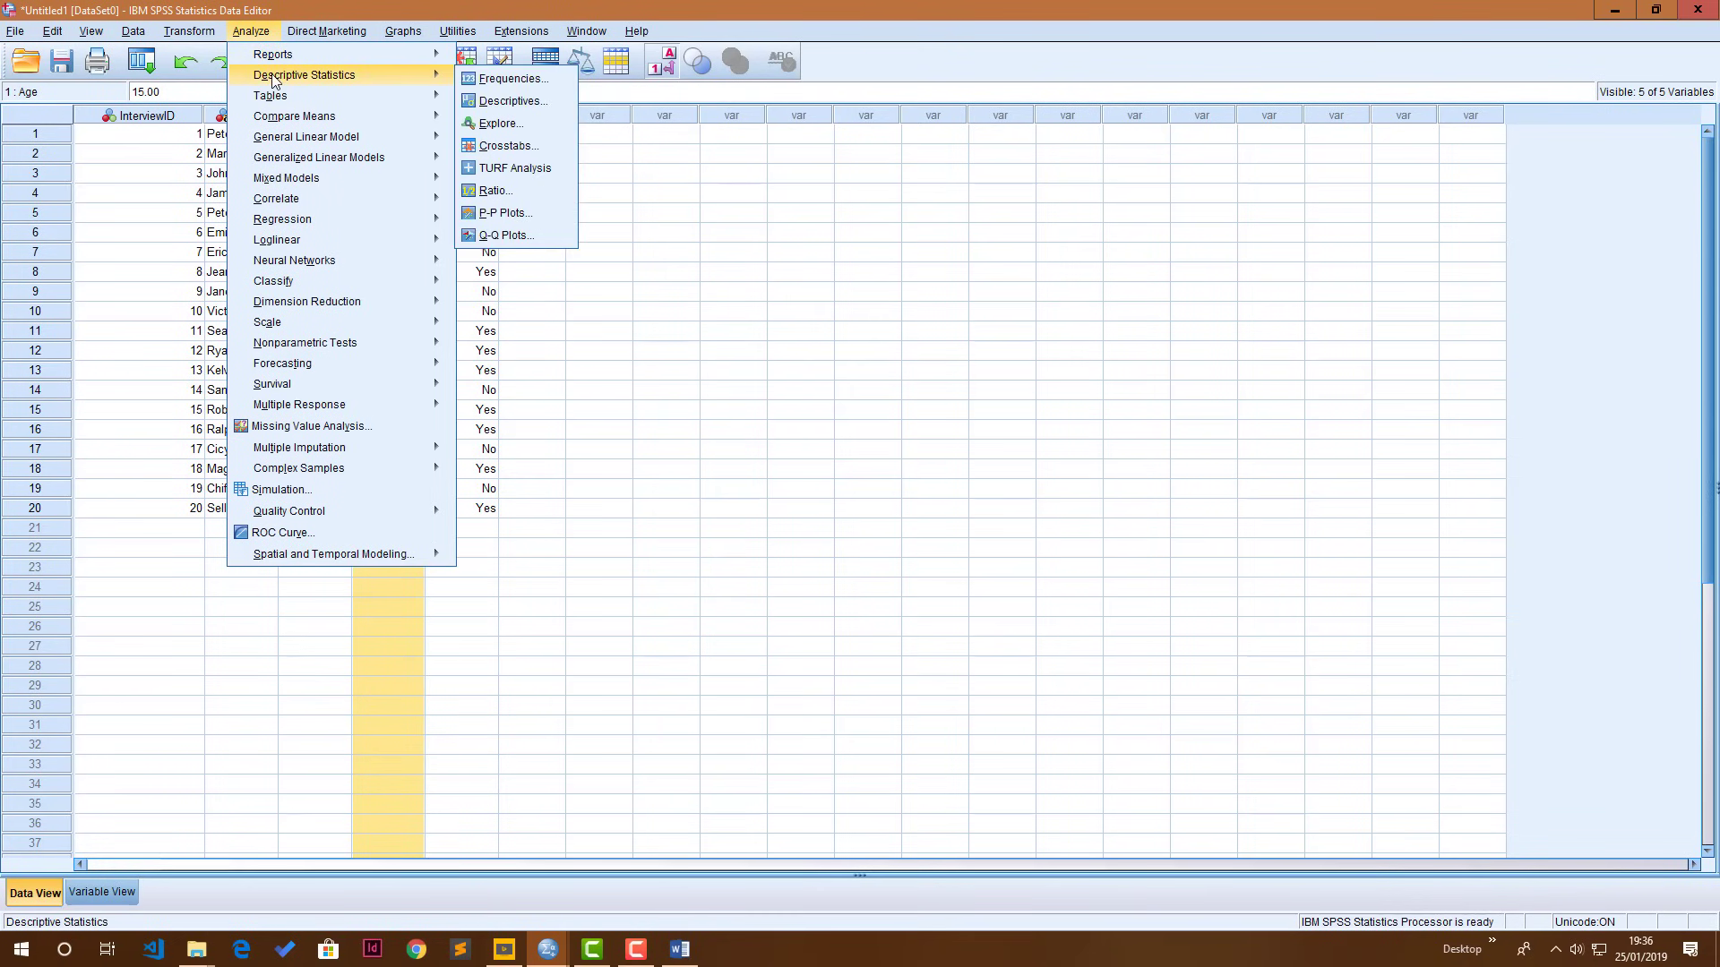
left_click(506, 79)
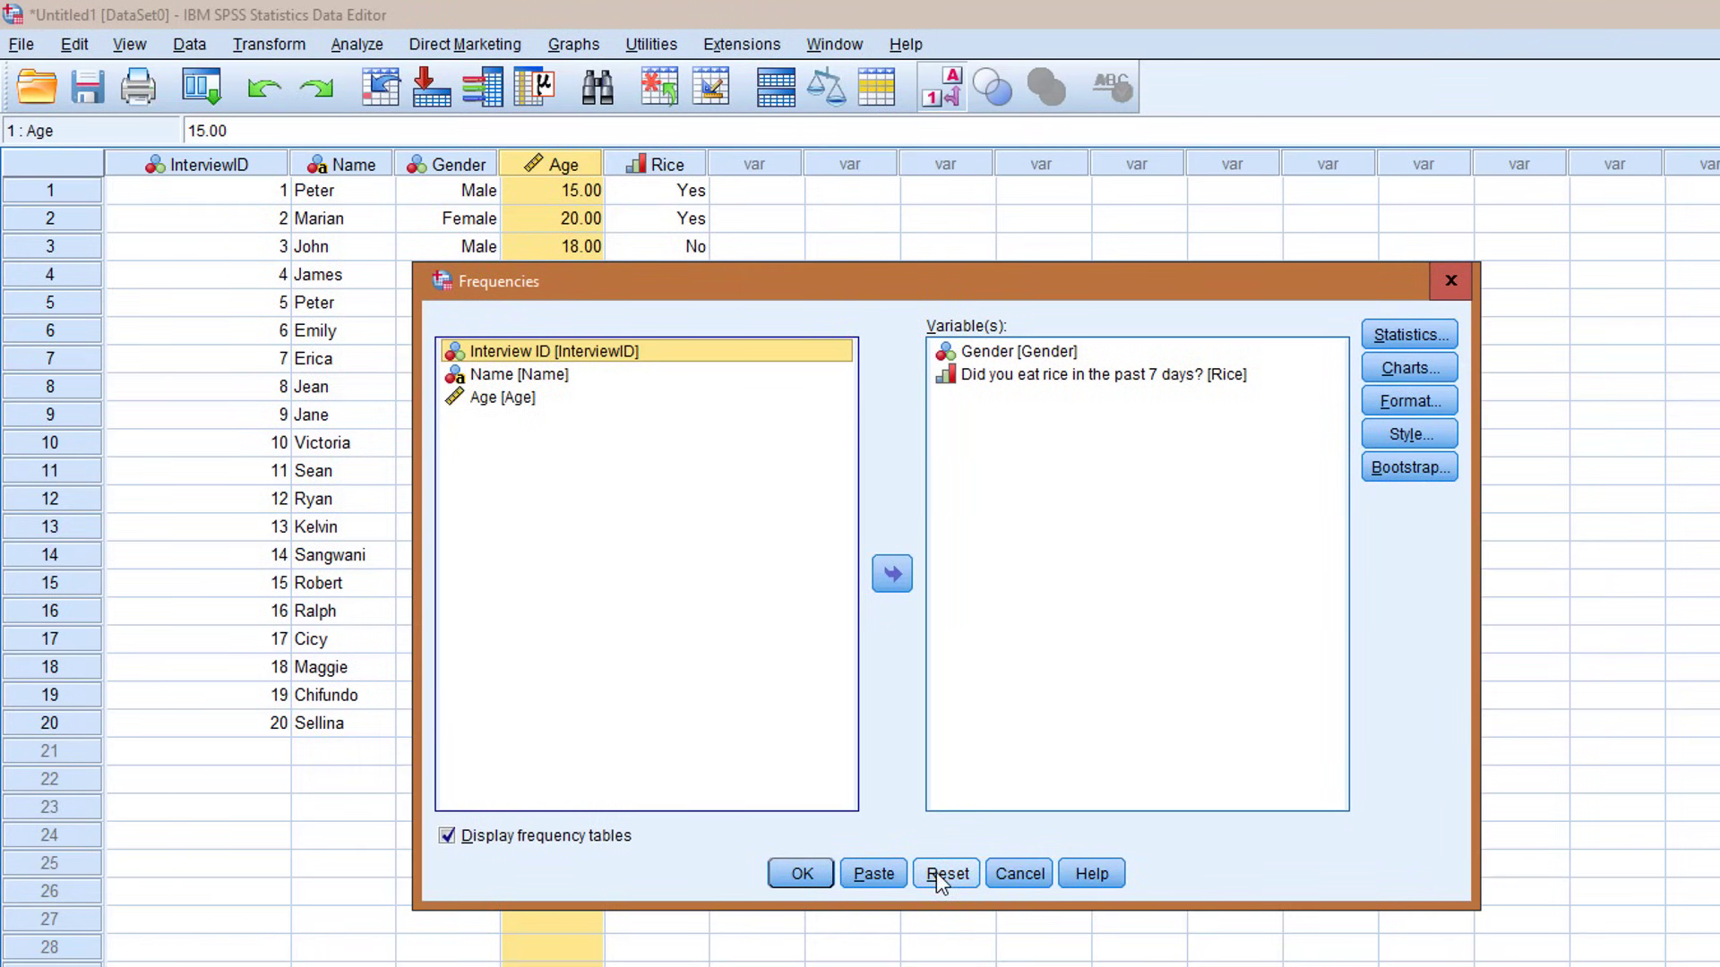
left_click(946, 873)
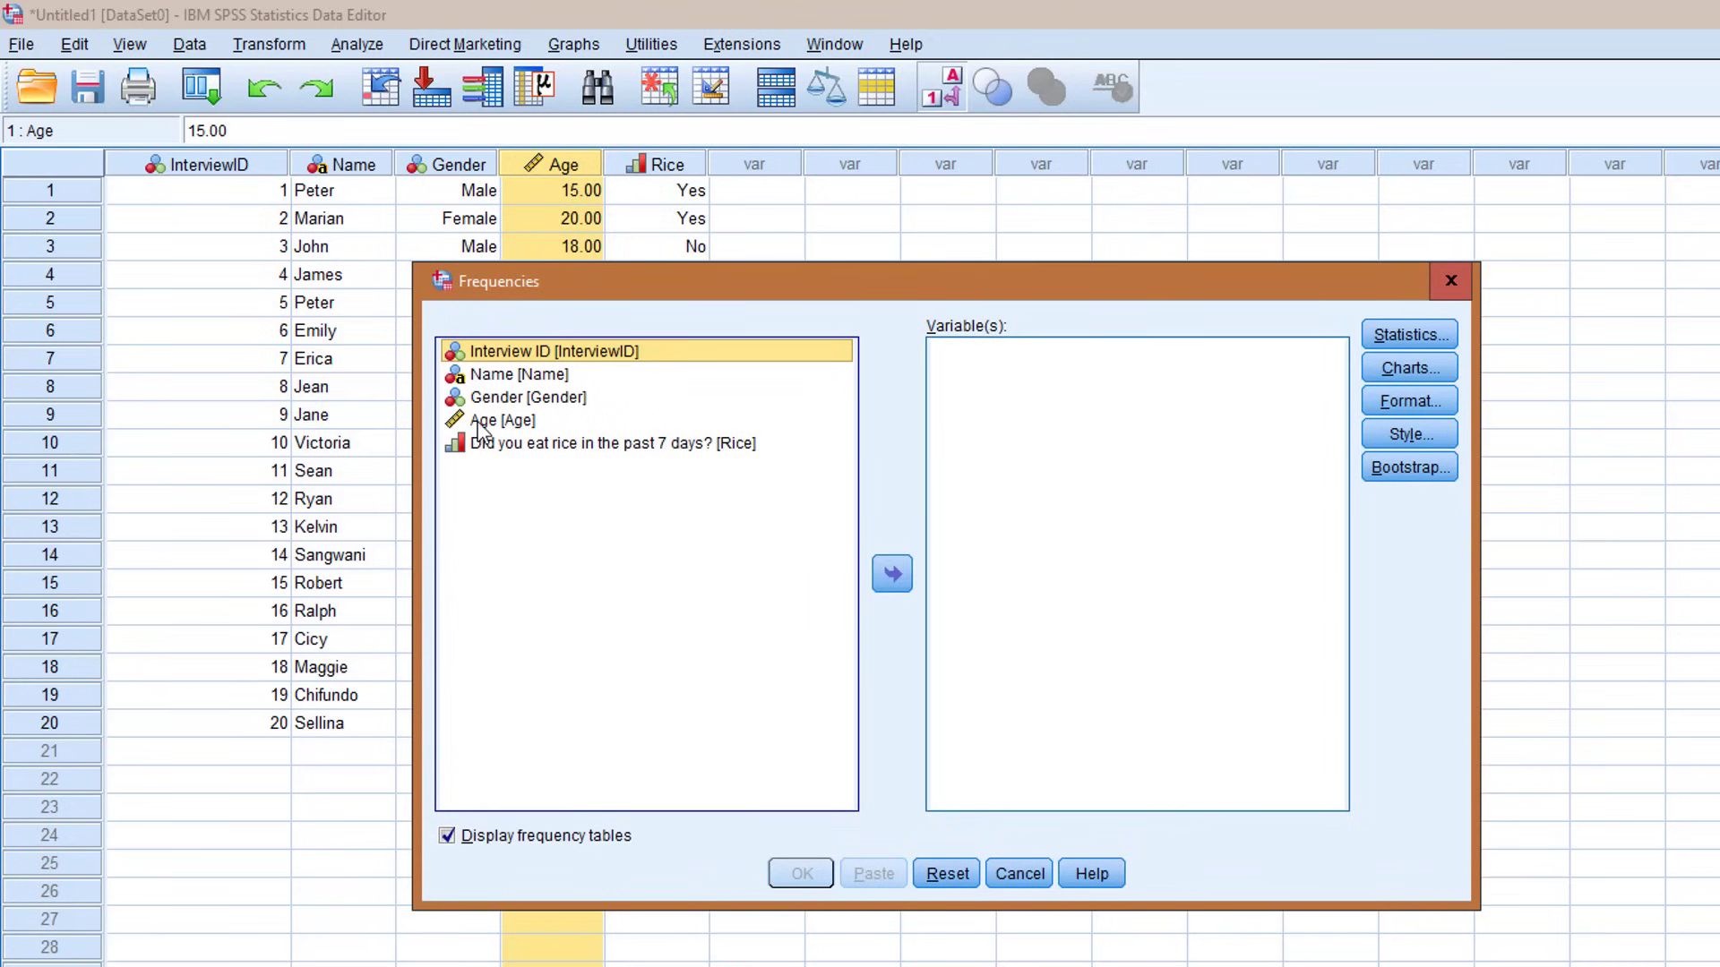
left_click_drag(478, 423, 1054, 461)
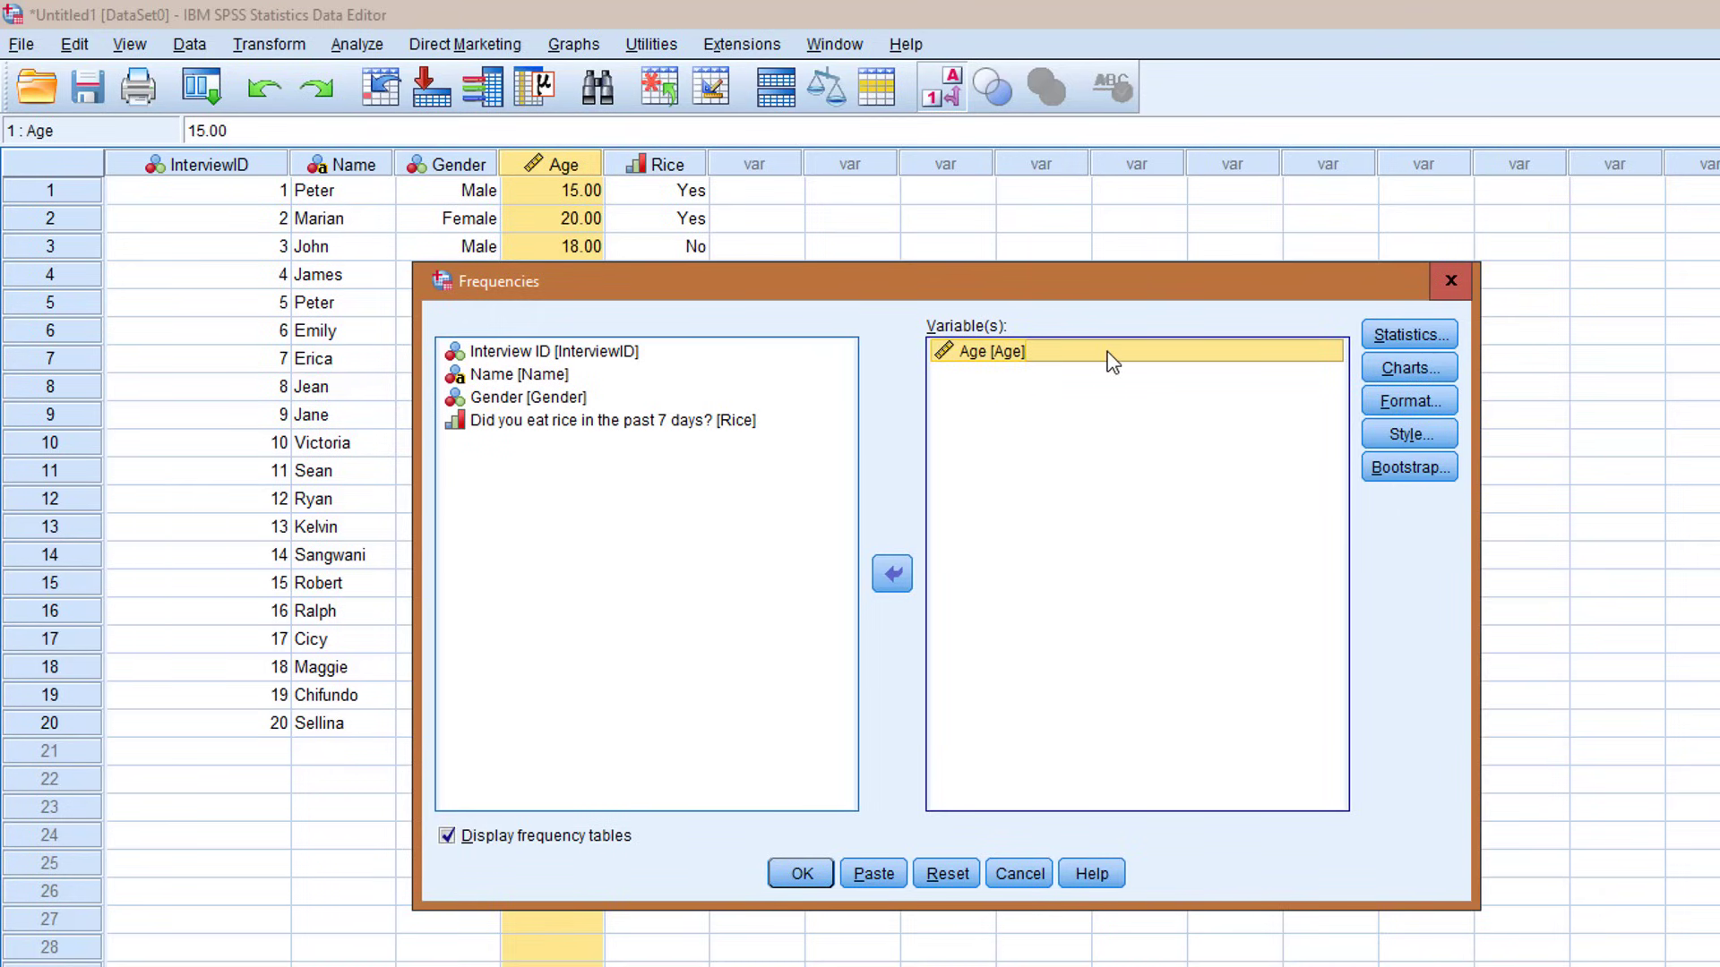
- Tick Mean, Median, Std. deviation, Range, Minimum, Maximum and Quartiles for Age
left_click(1406, 336)
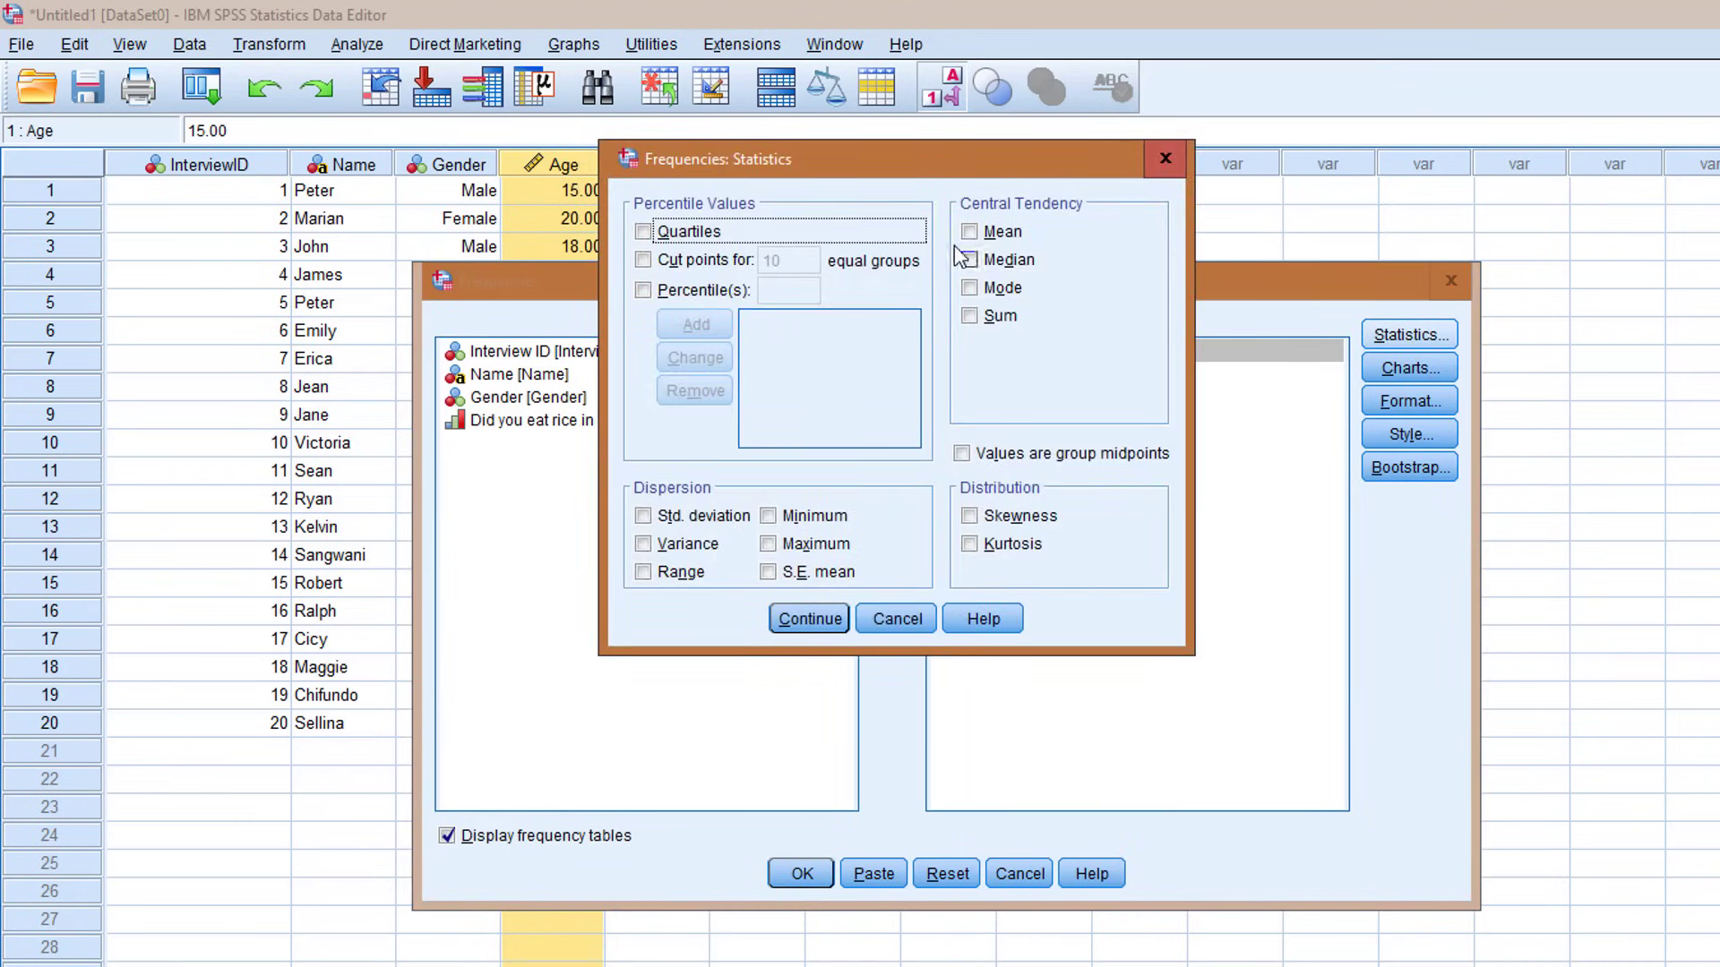
left_click(969, 232)
left_click(969, 260)
left_click(643, 517)
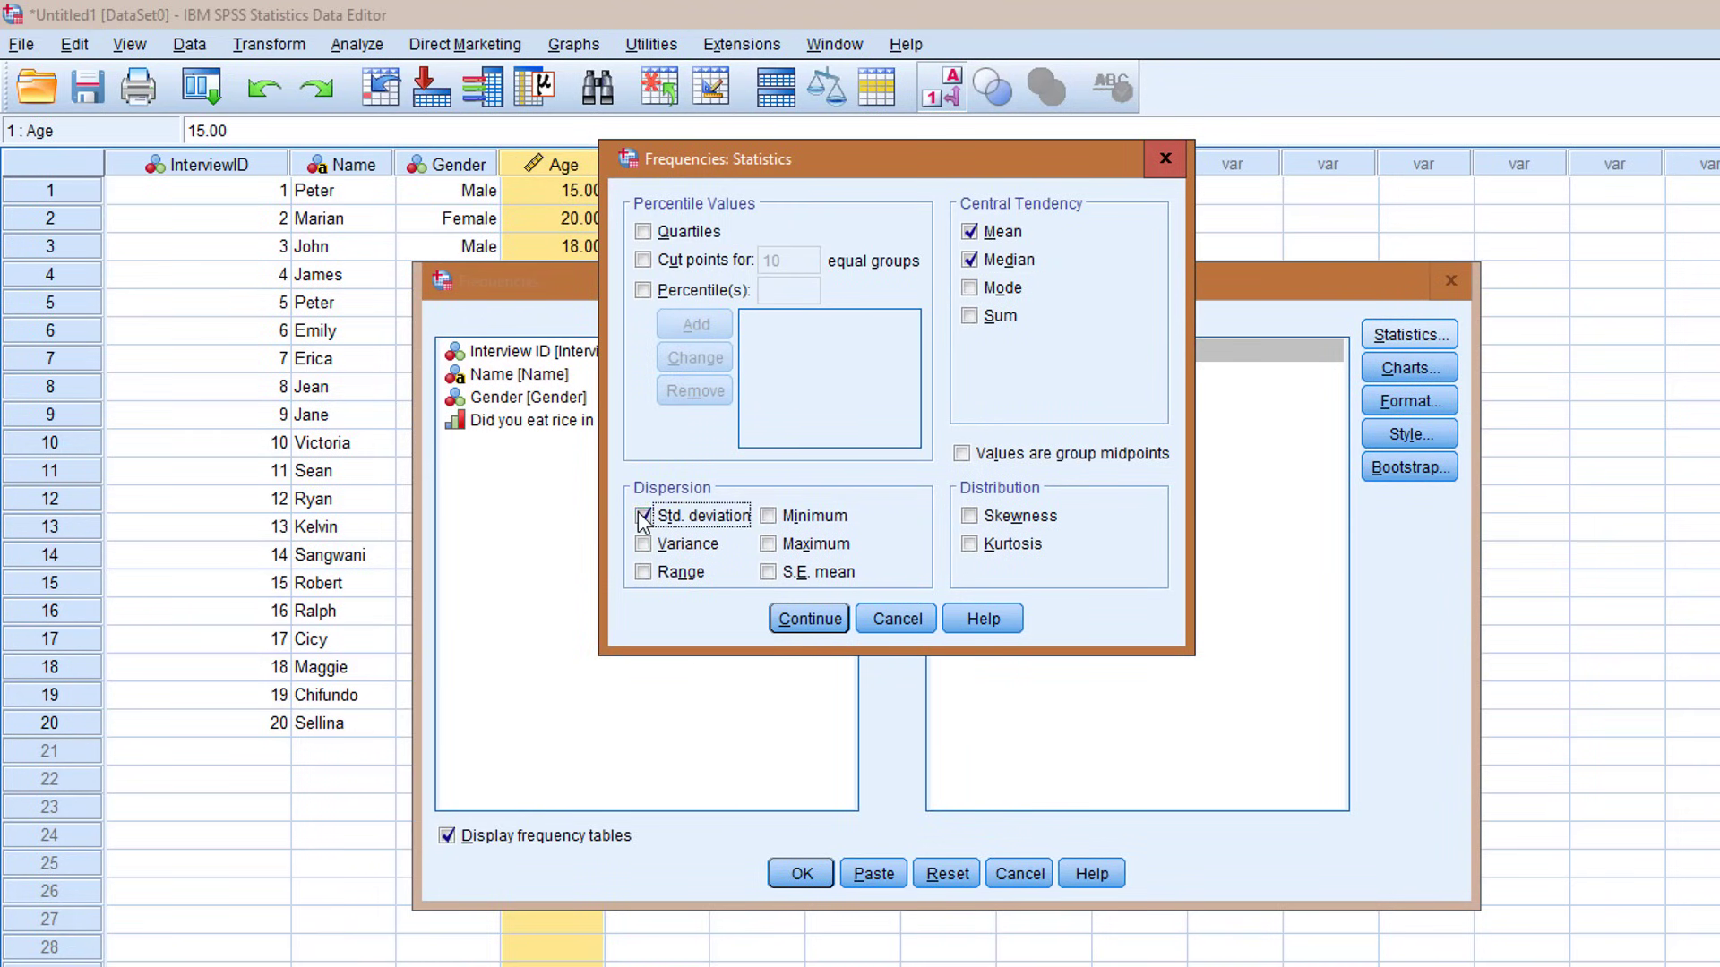
left_click(644, 572)
left_click(770, 517)
left_click(769, 545)
left_click(643, 232)
left_click(799, 619)
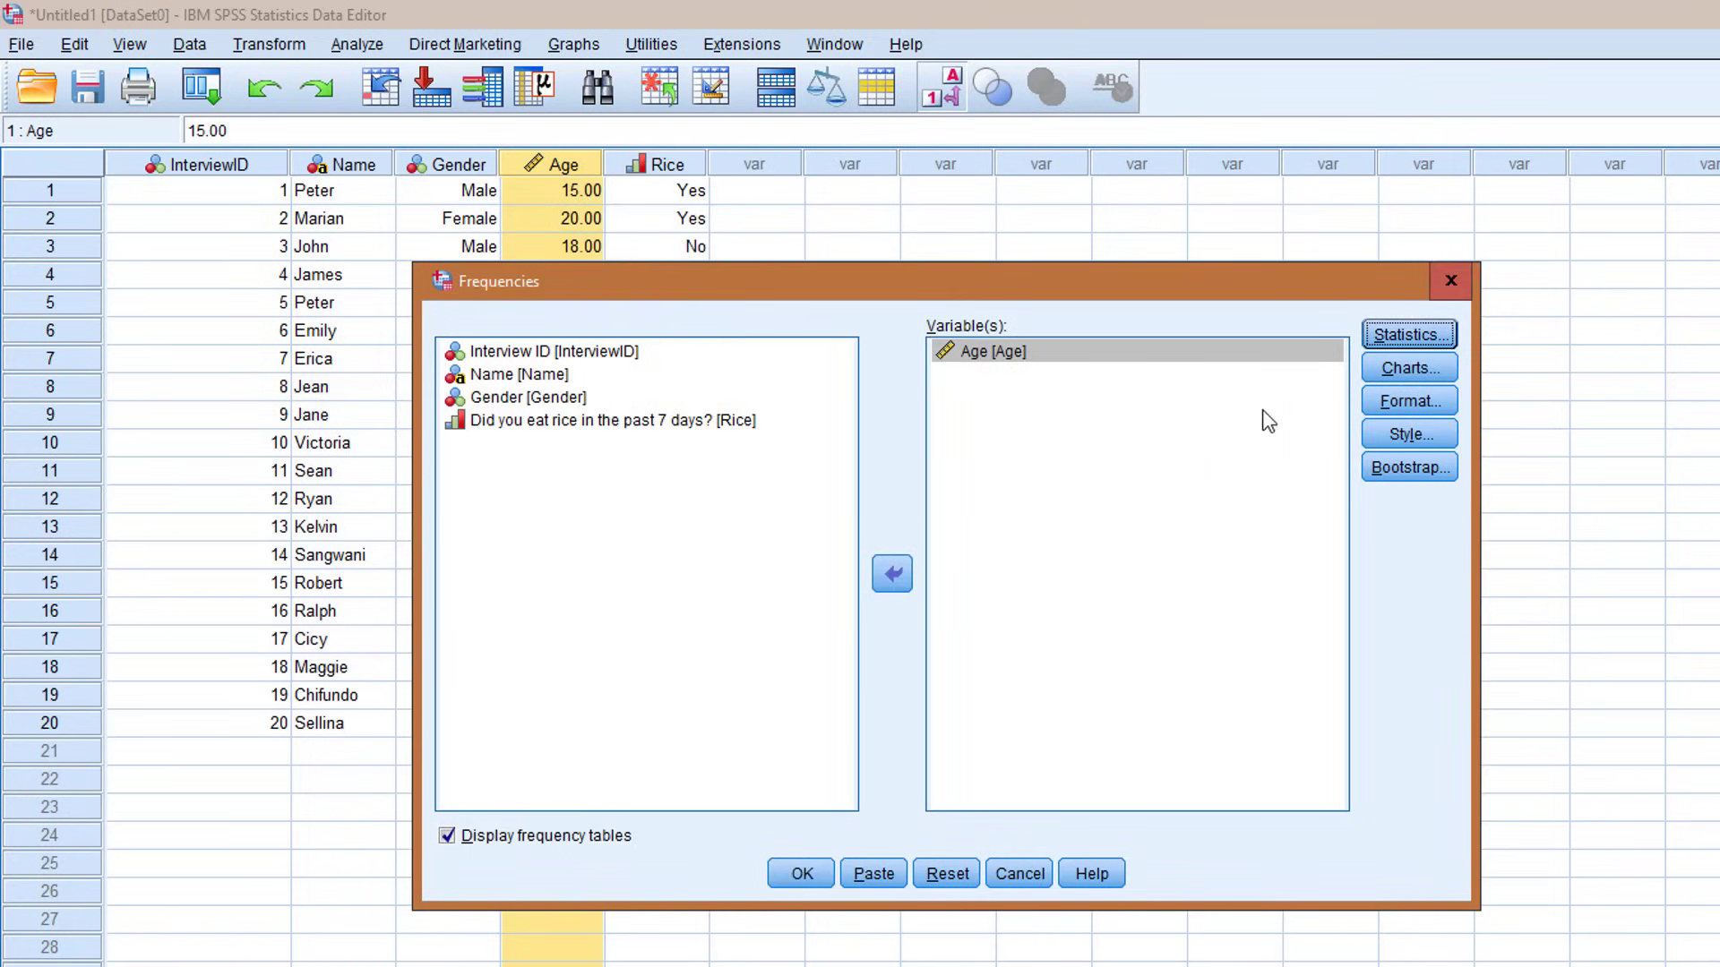
- Choose a histogram with normal curve, untick frequency tables, and run the Age analysis
left_click(1404, 373)
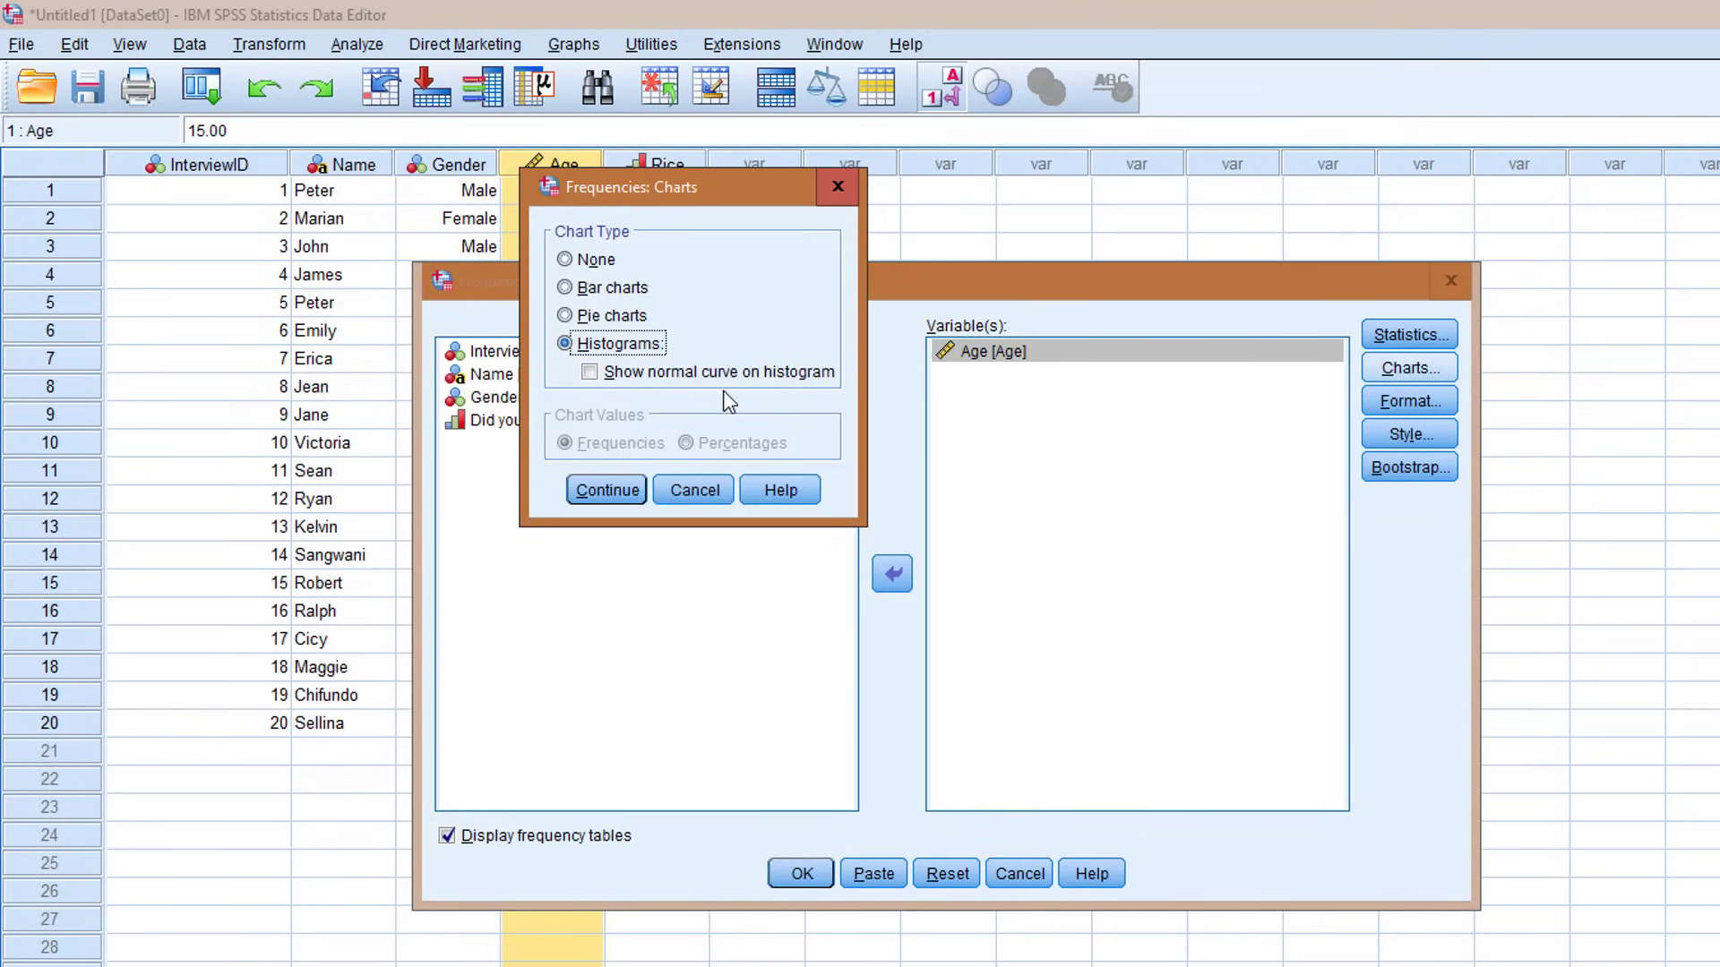
left_click(590, 372)
left_click(616, 491)
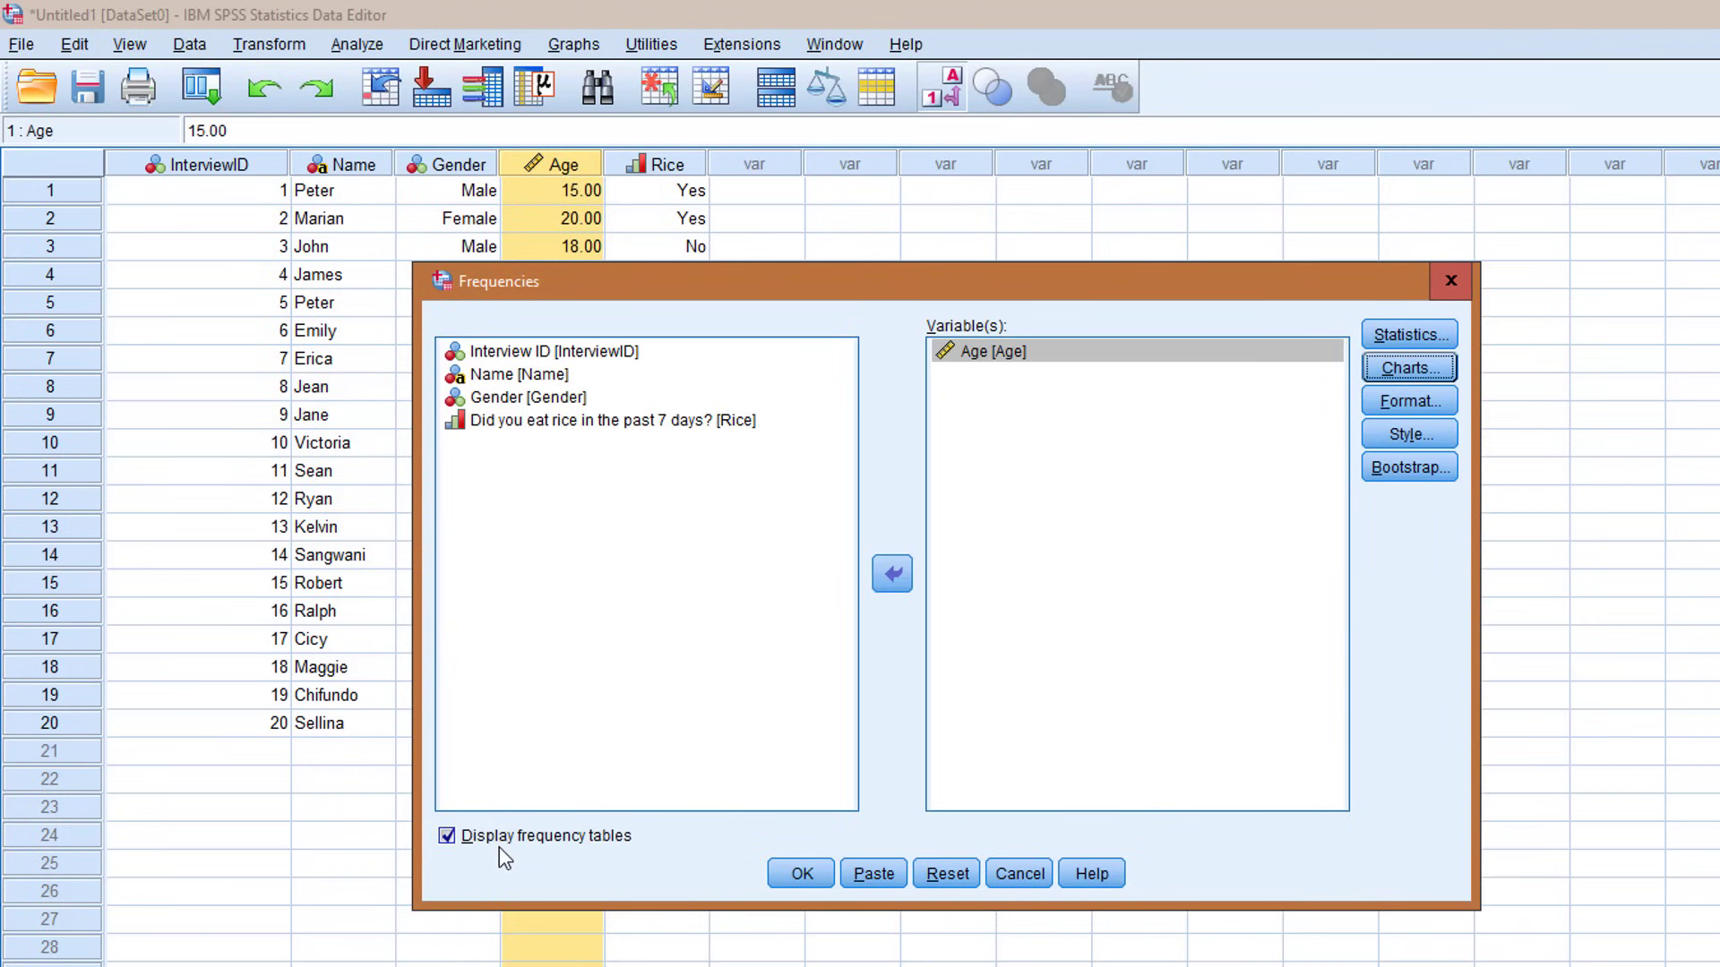
left_click(445, 838)
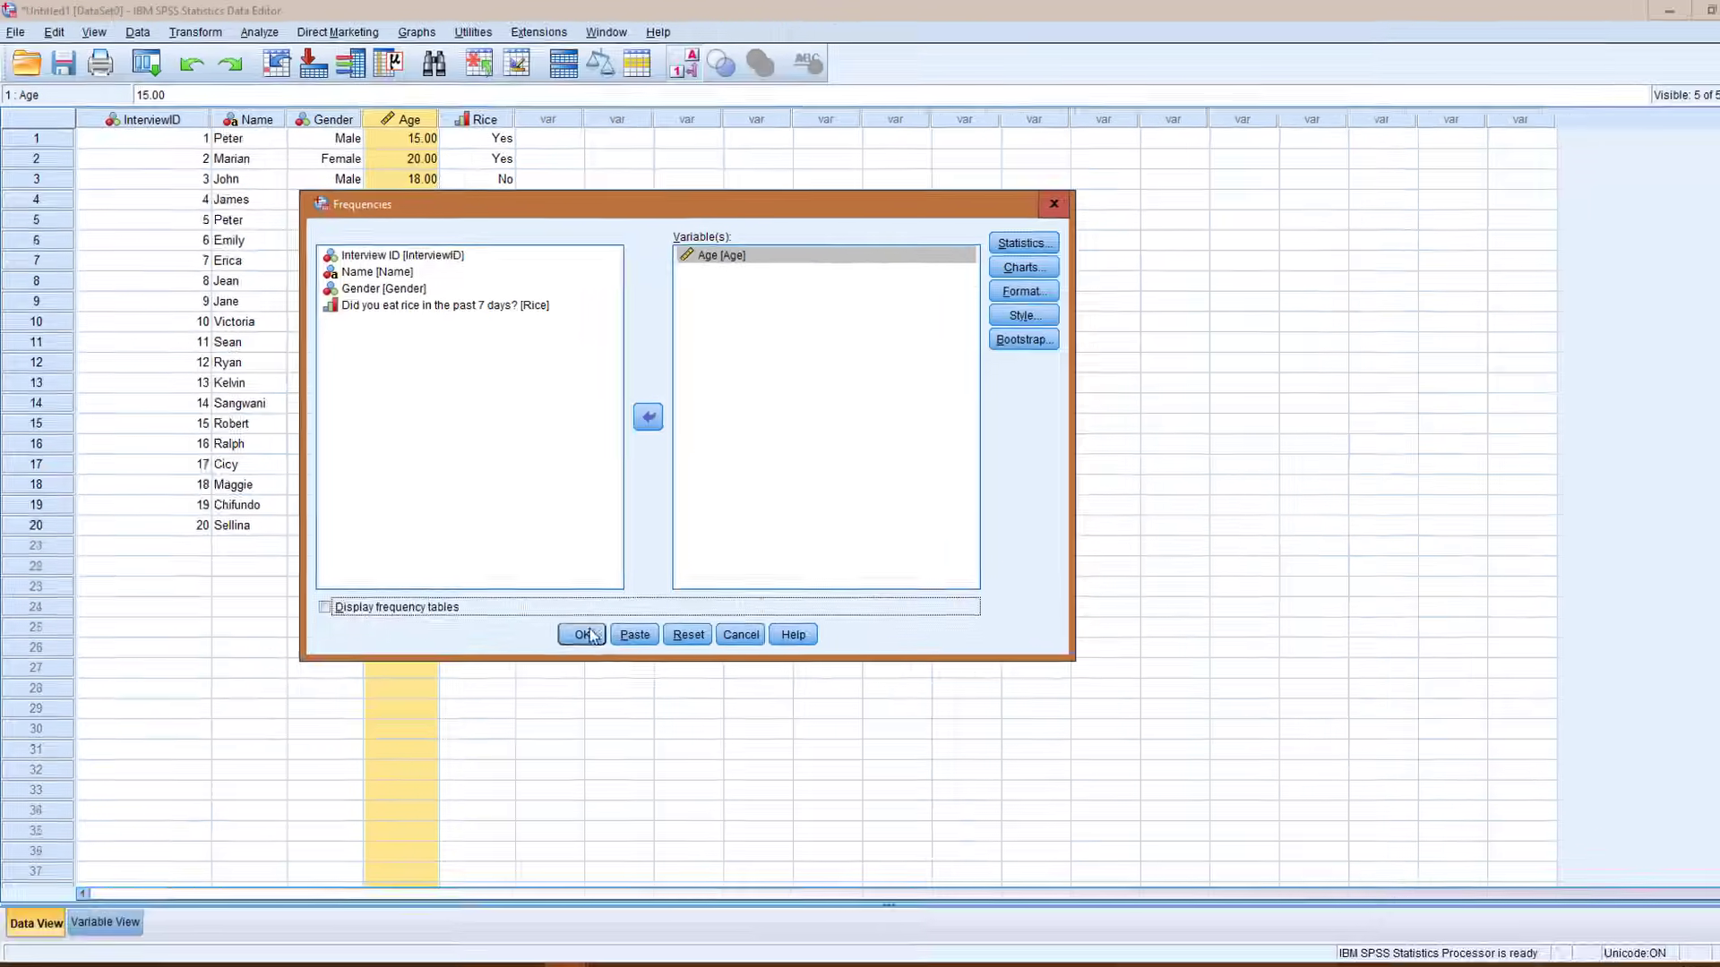
left_click(802, 874)
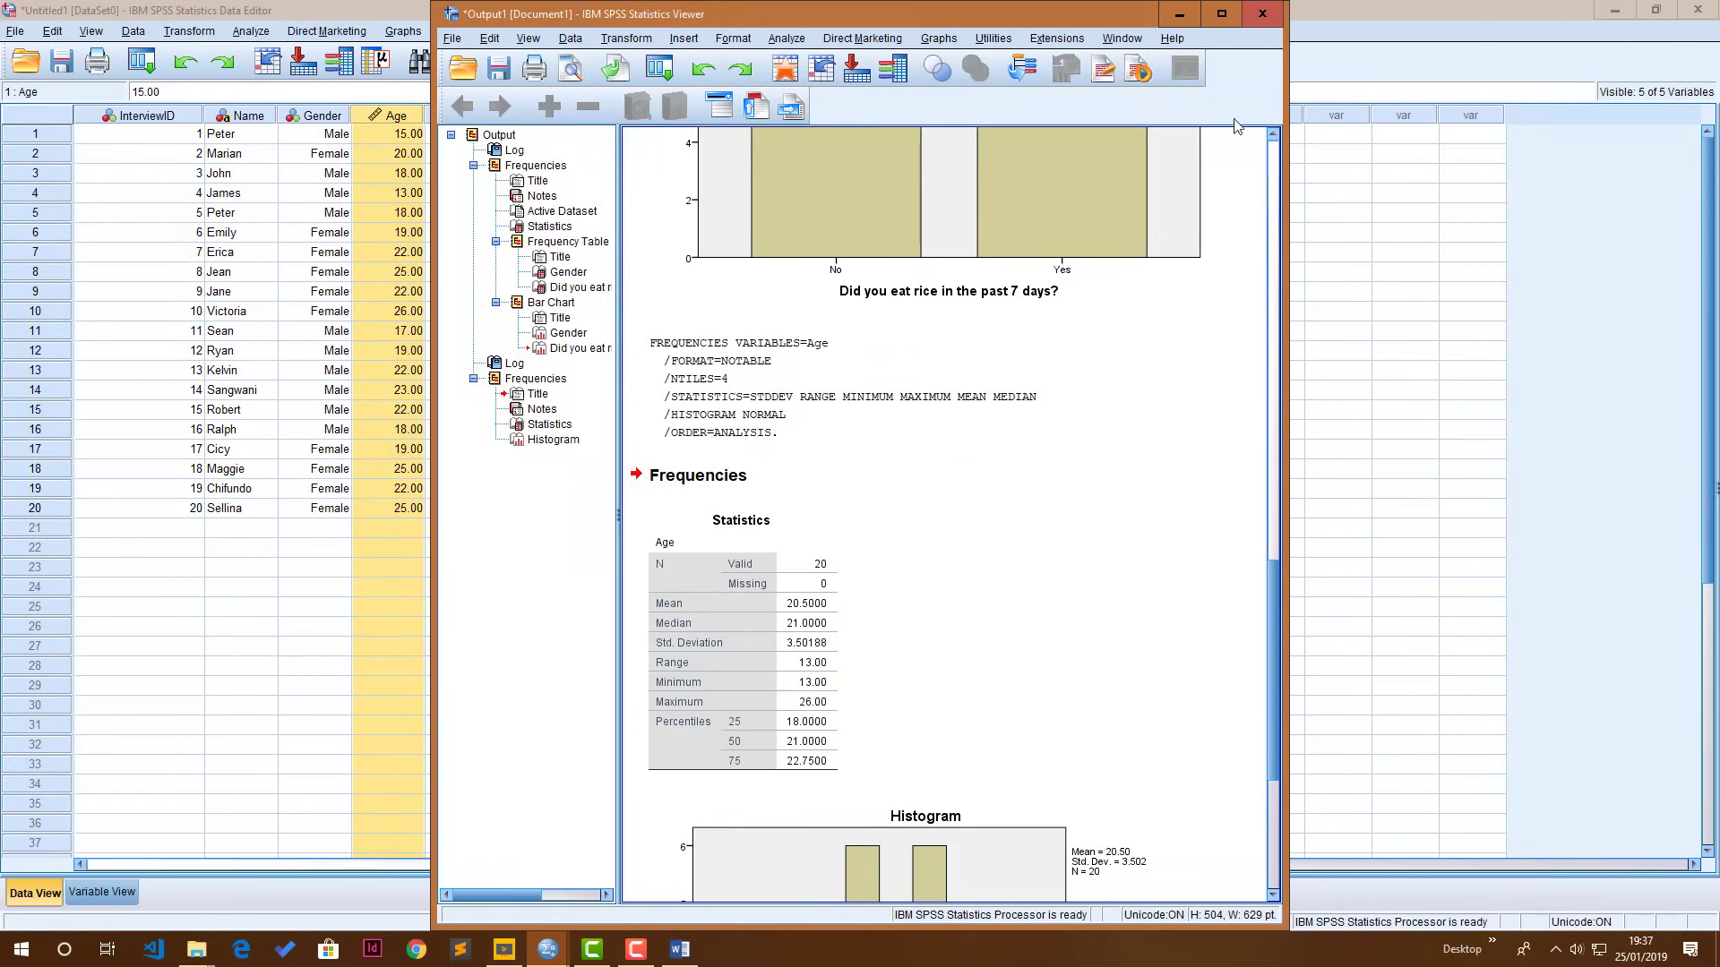
- Maximize the Viewer and inspect the Age statistics table (quartiles 18.00, 21.00, 22.75) and histogram
left_click(1221, 13)
scroll(442, 614, "down", 3)
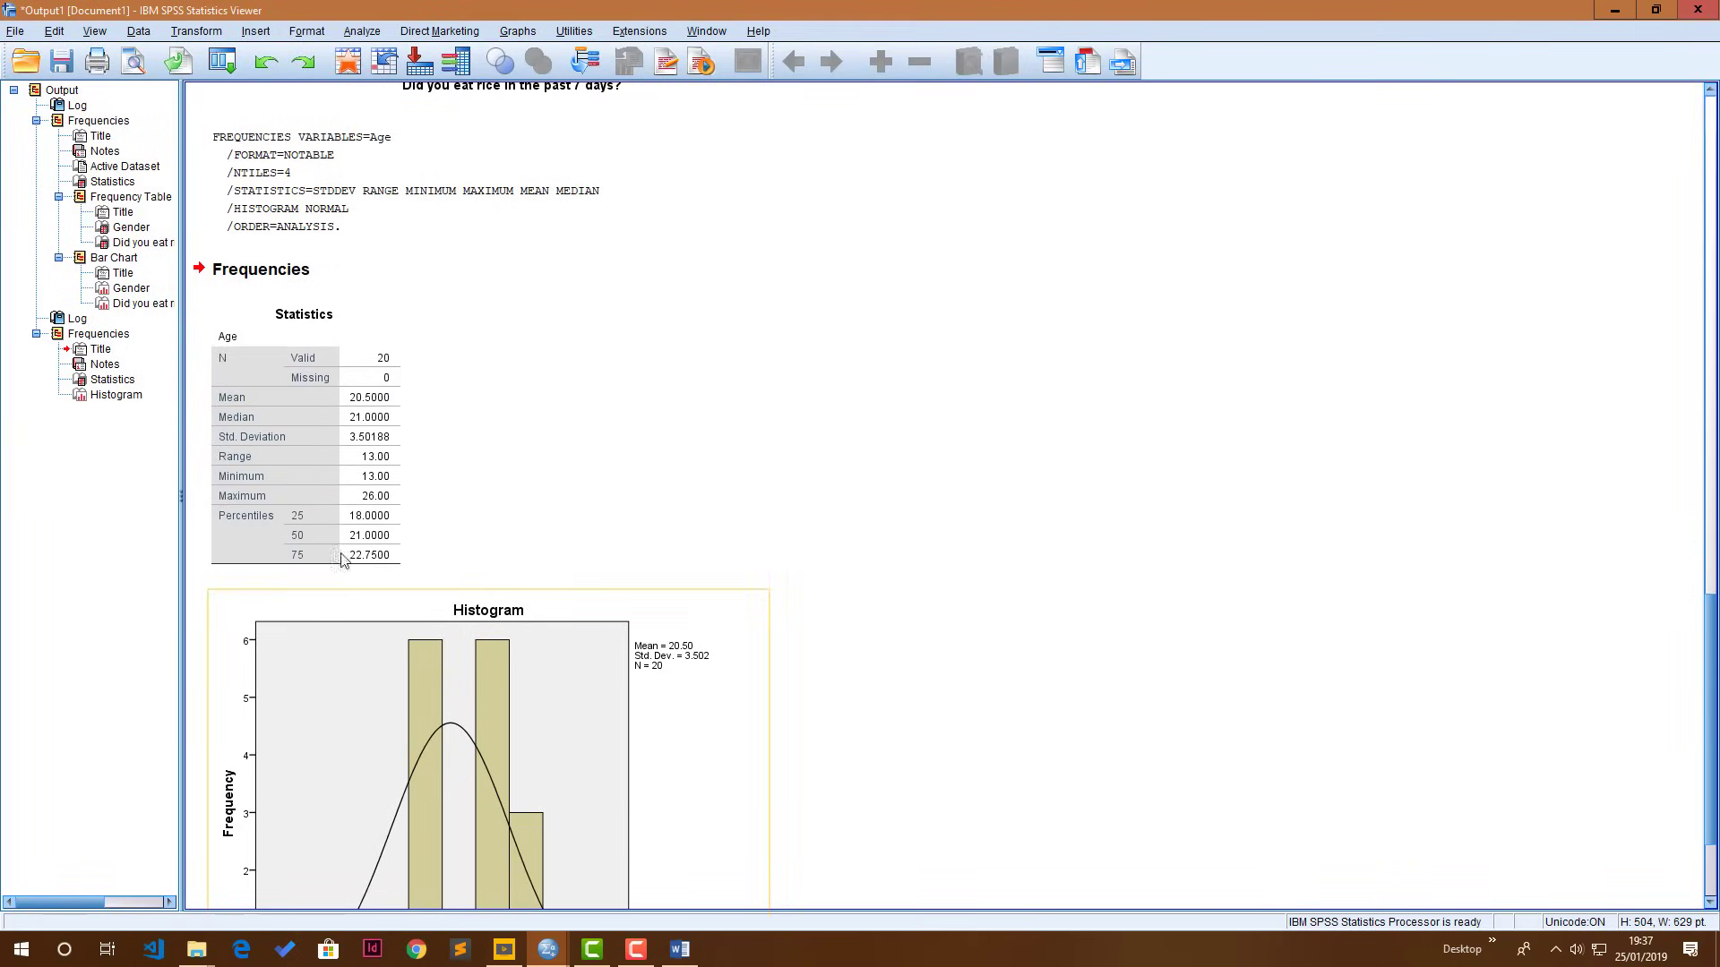
left_click(282, 488)
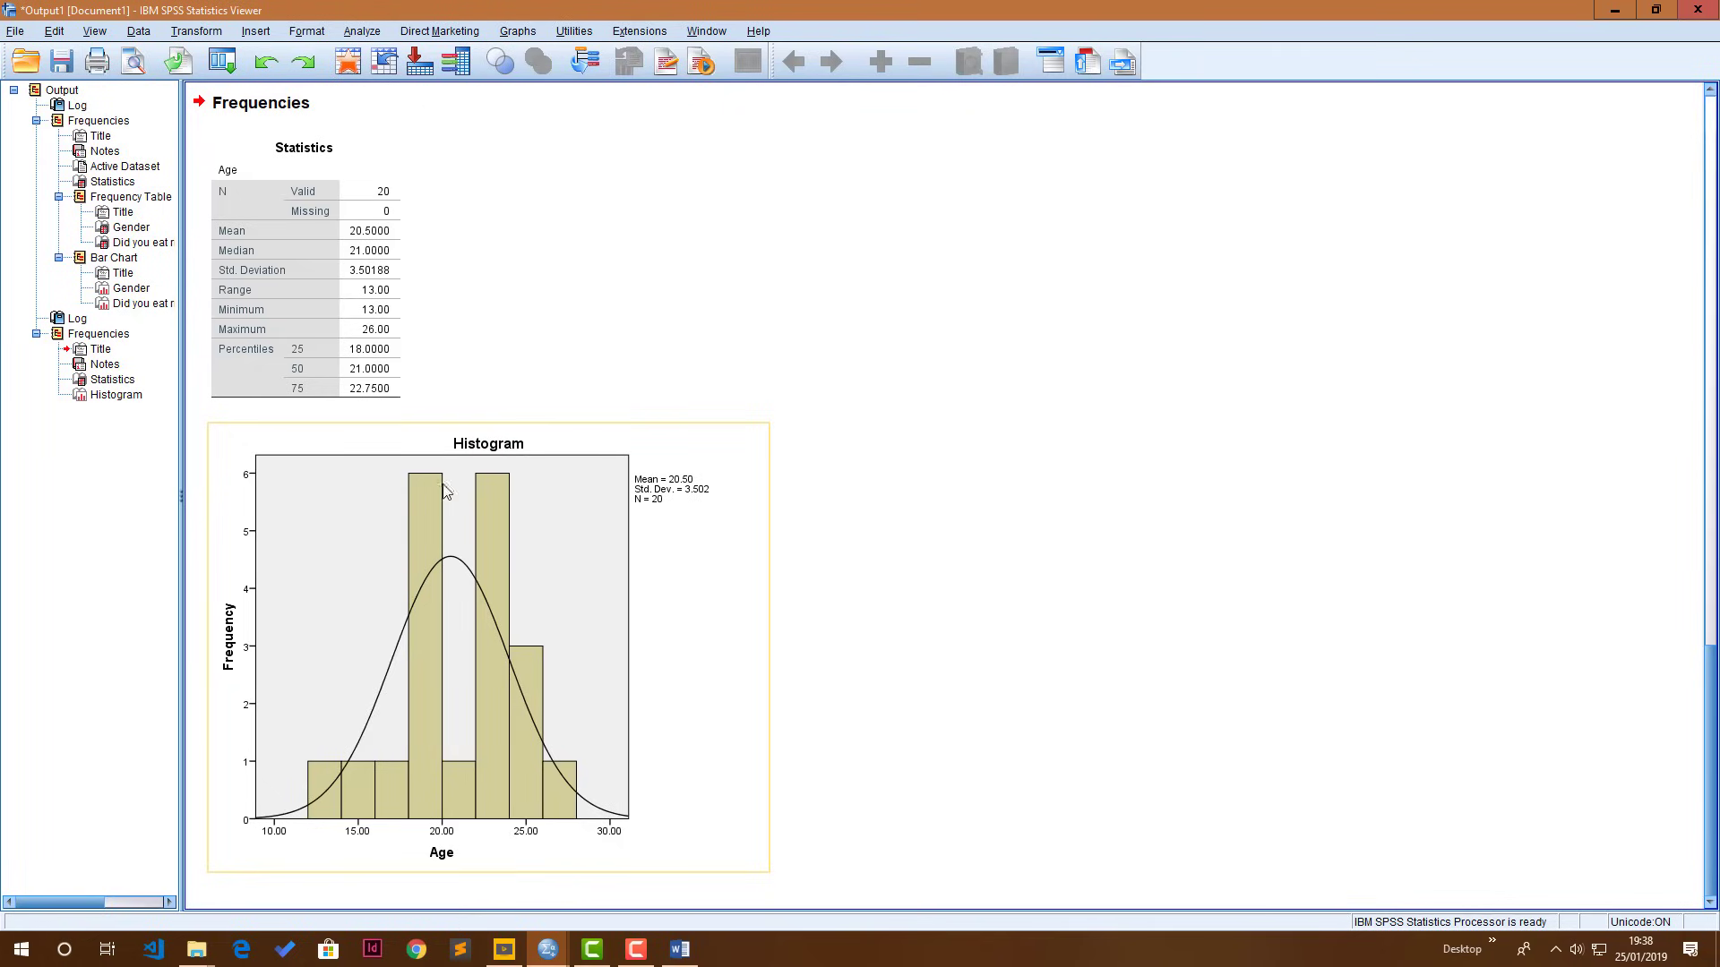
left_click(362, 385)
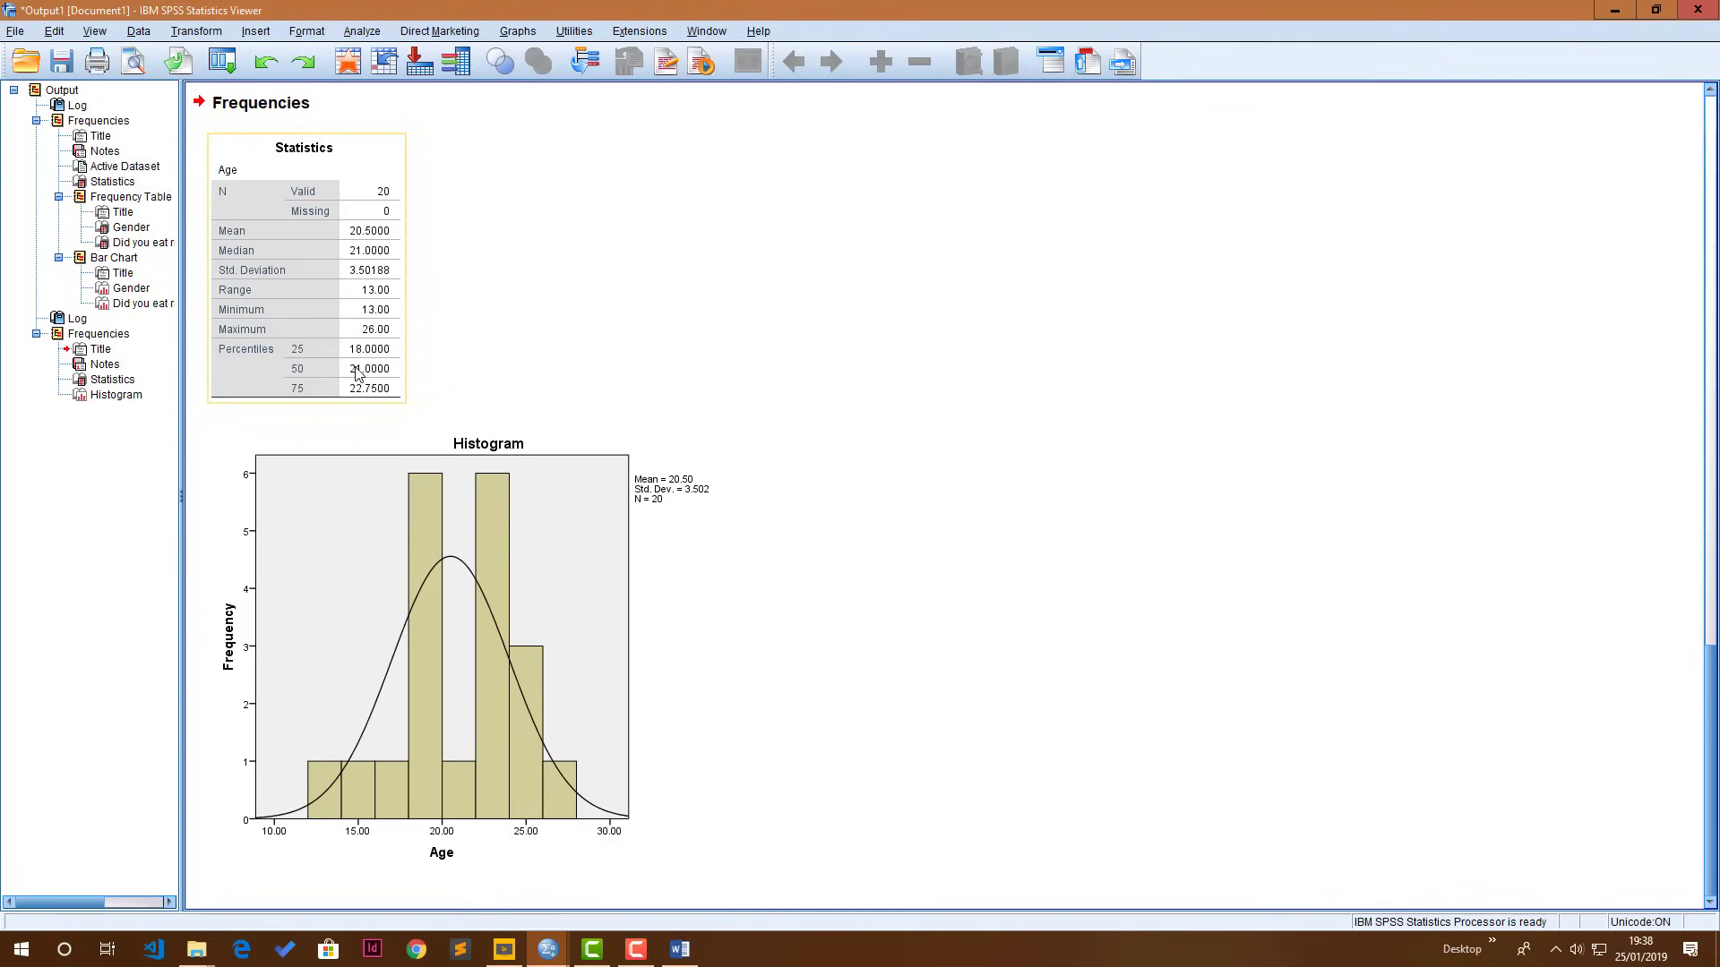
left_click(443, 469)
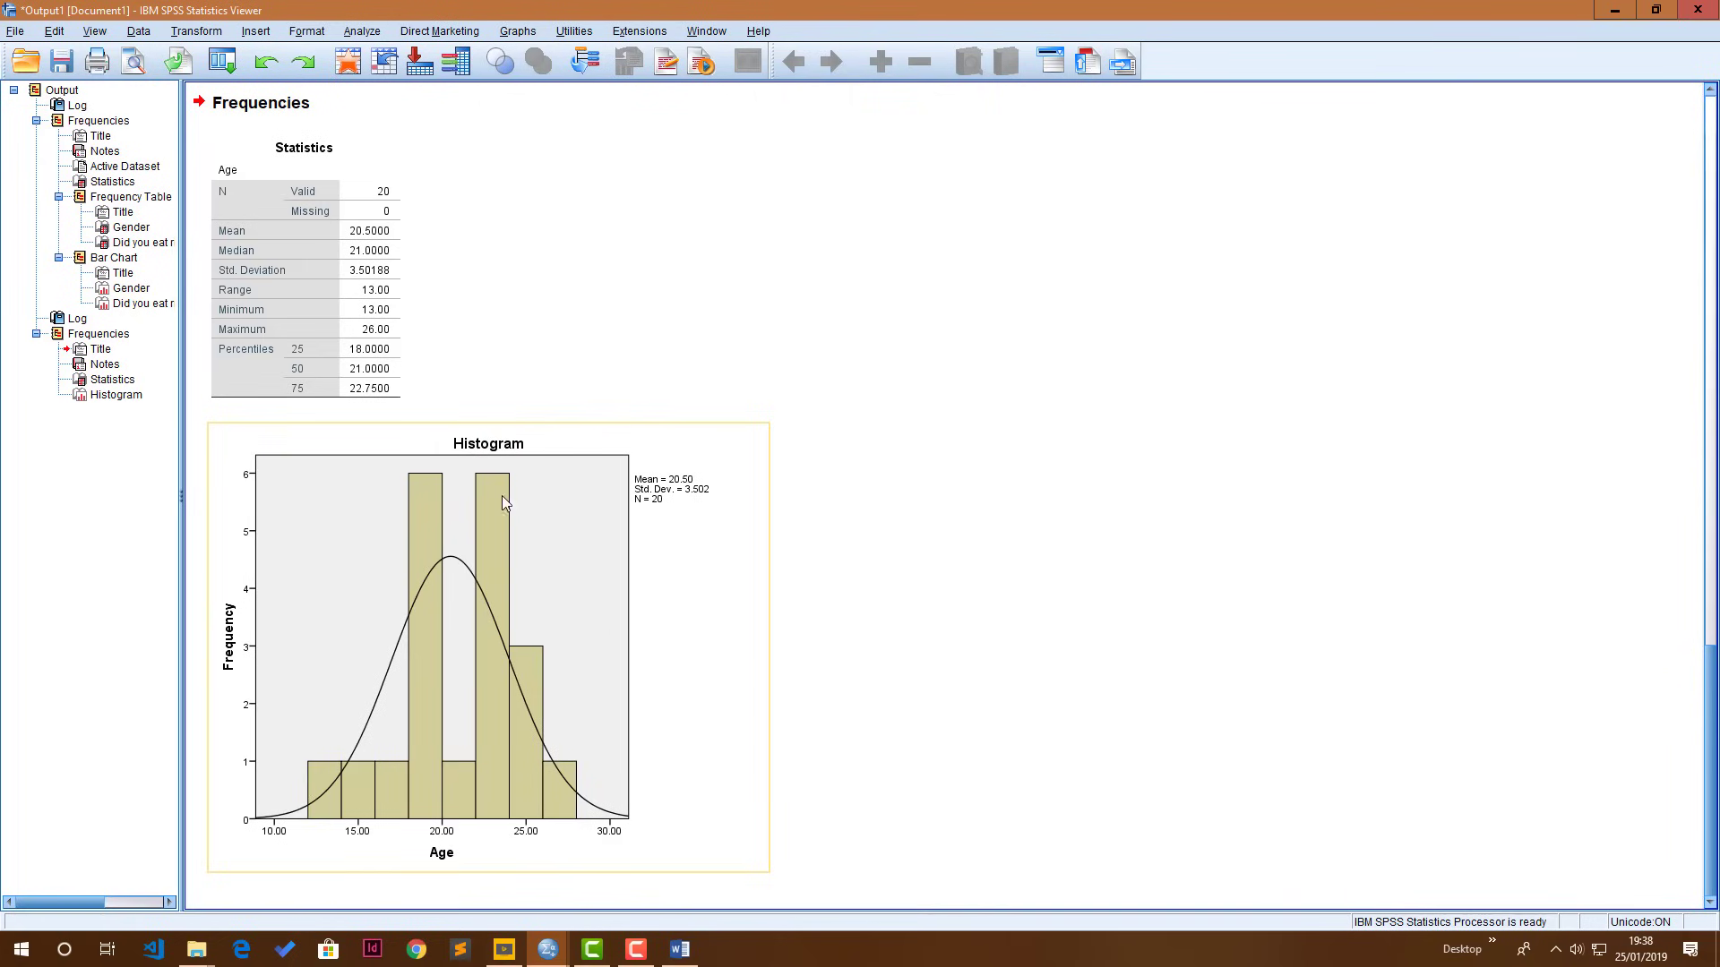
scroll(551, 551, "up", 3)
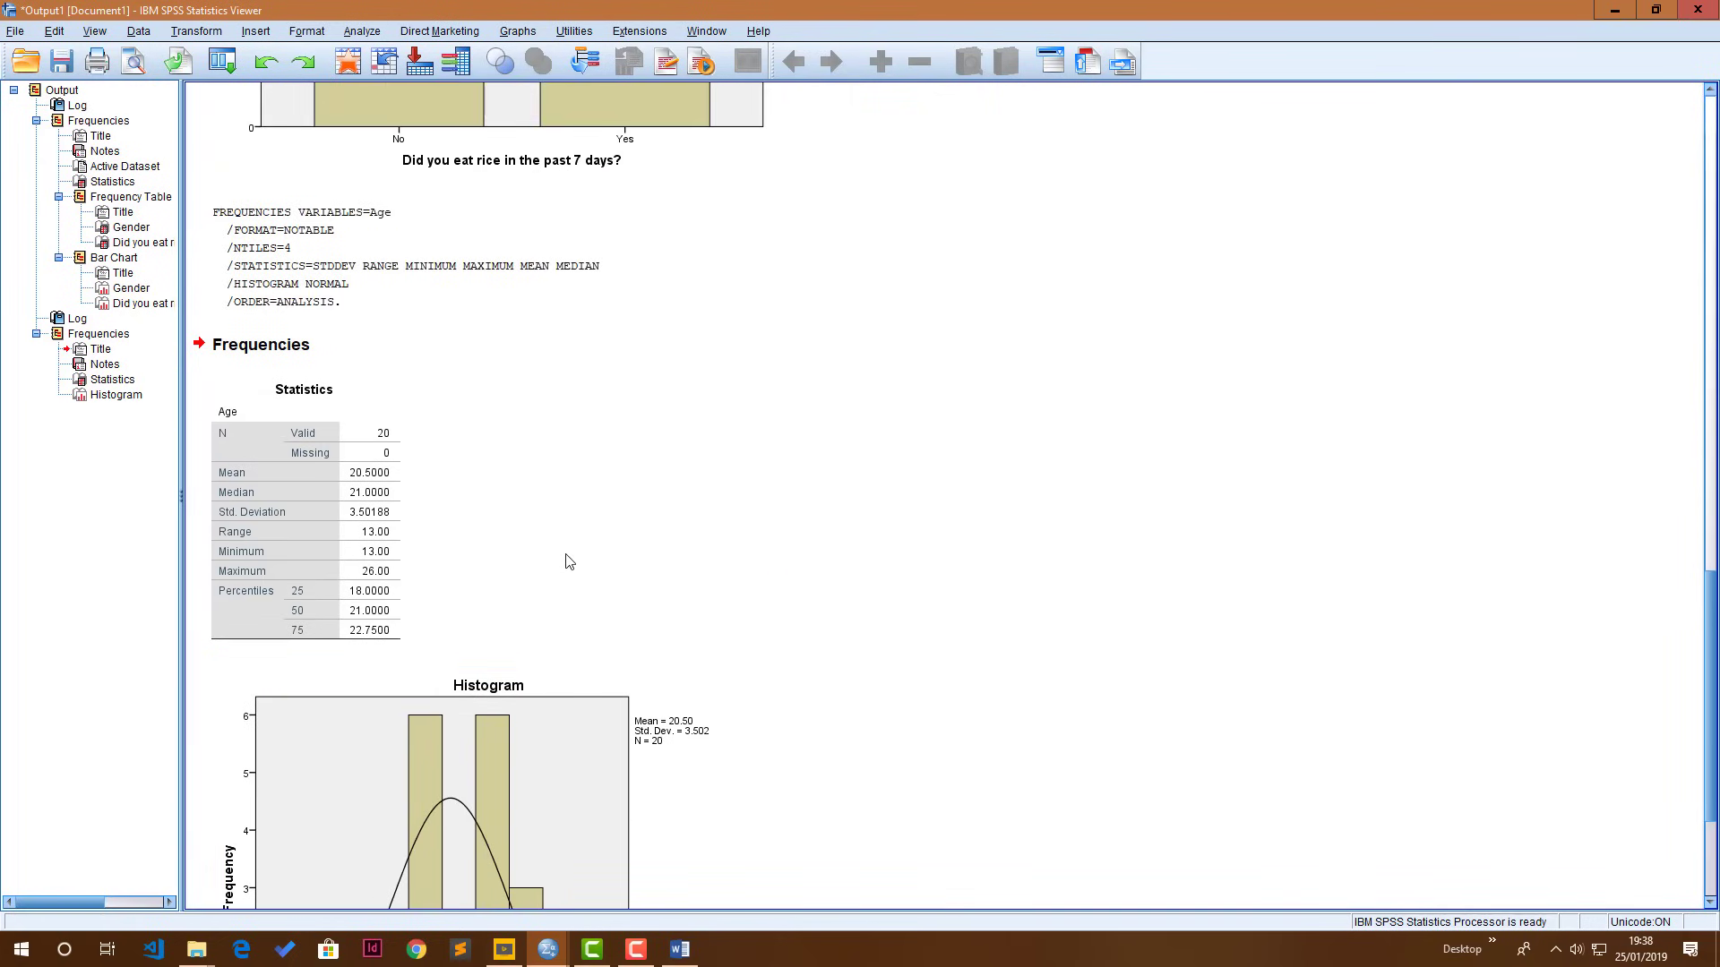